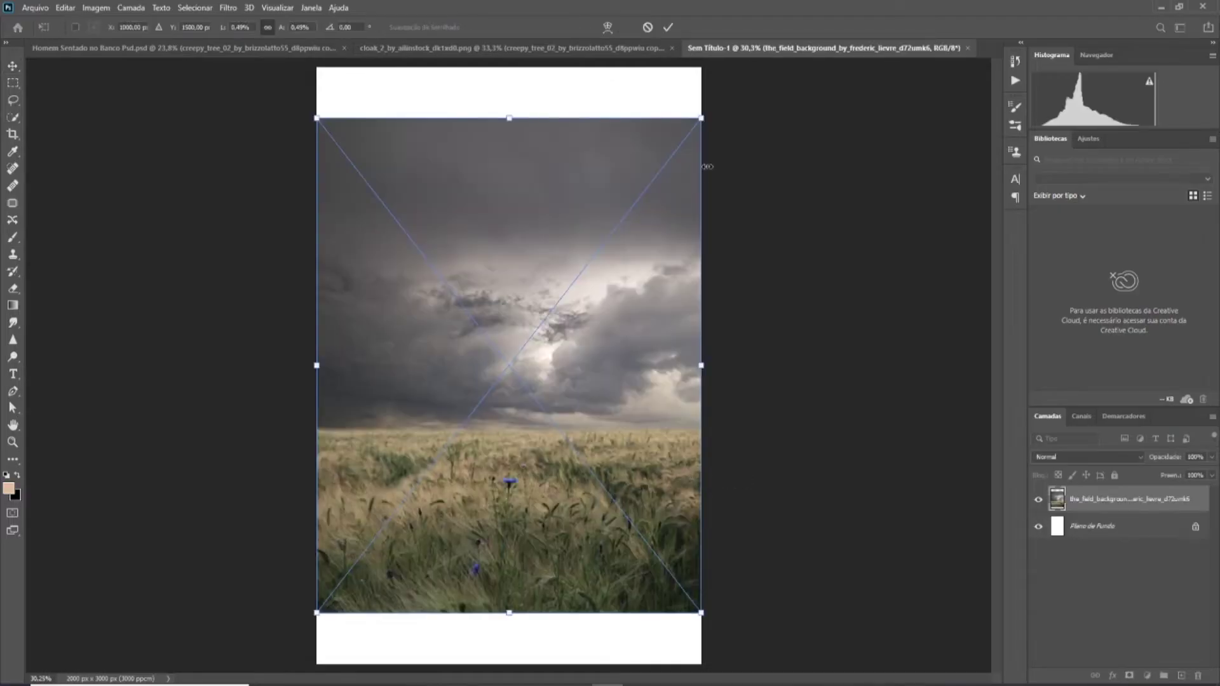
Stretch the wheat field photo to fill the canvas and rasterize its layer.
key(ctrl+minus)
drag(667, 163, 707, 116)
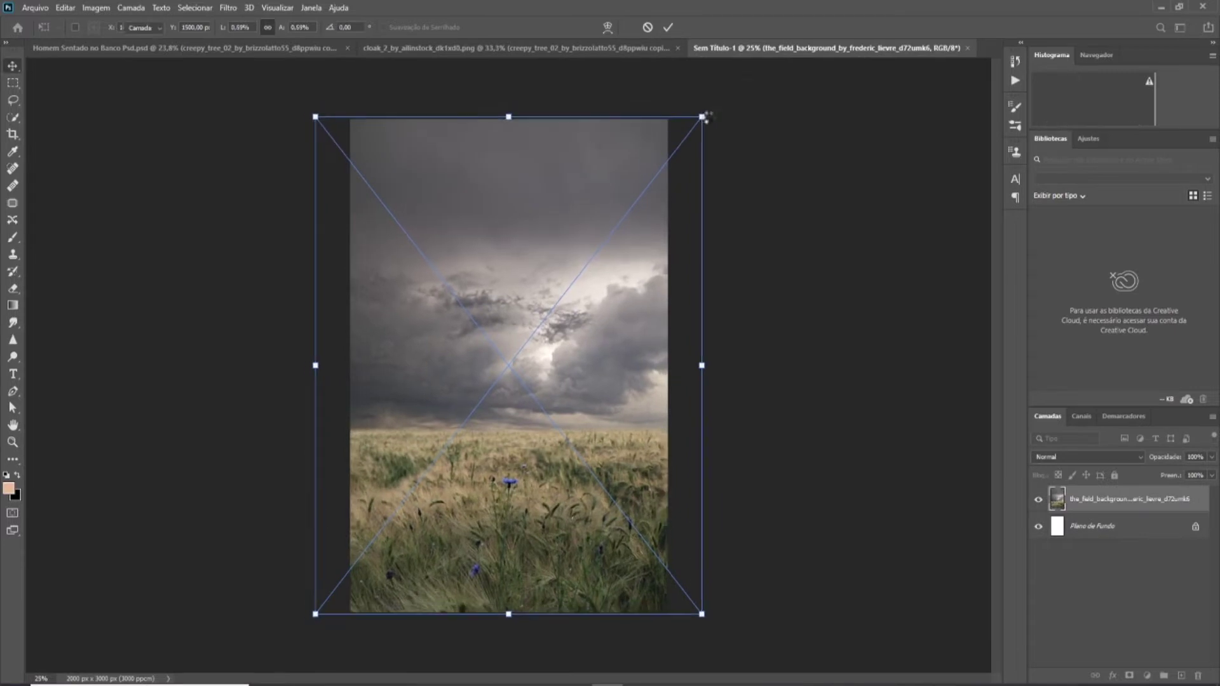
key(Return)
right_click(1073, 499)
click(947, 357)
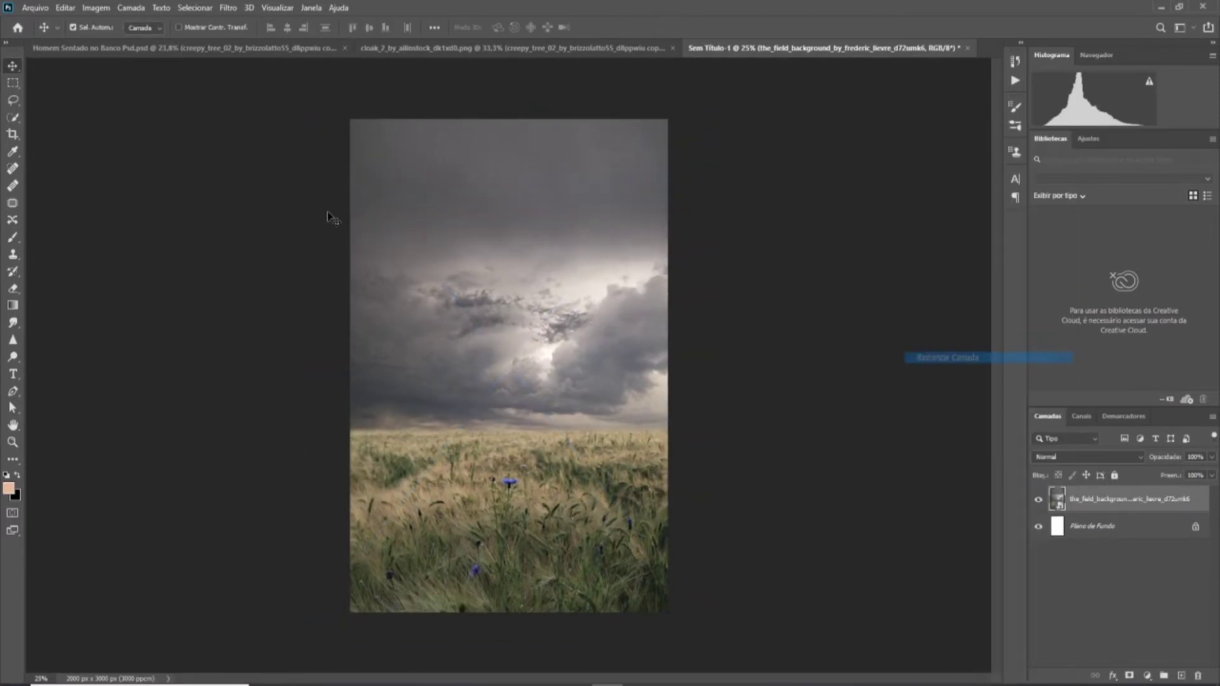
Marquee-select the stormy sky above the horizon and delete it.
key(m)
drag(163, 101, 788, 269)
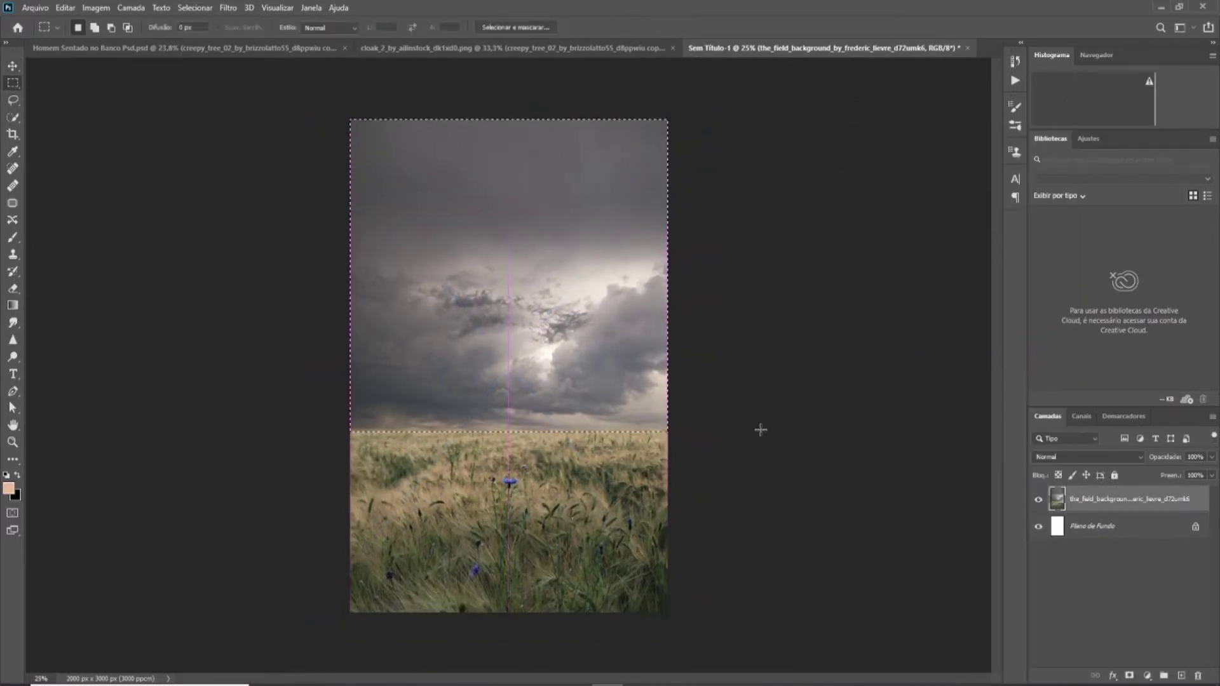
key(Delete)
Move the sunset image to the canvas top and enlarge it to cover the sky.
drag(572, 381, 572, 341)
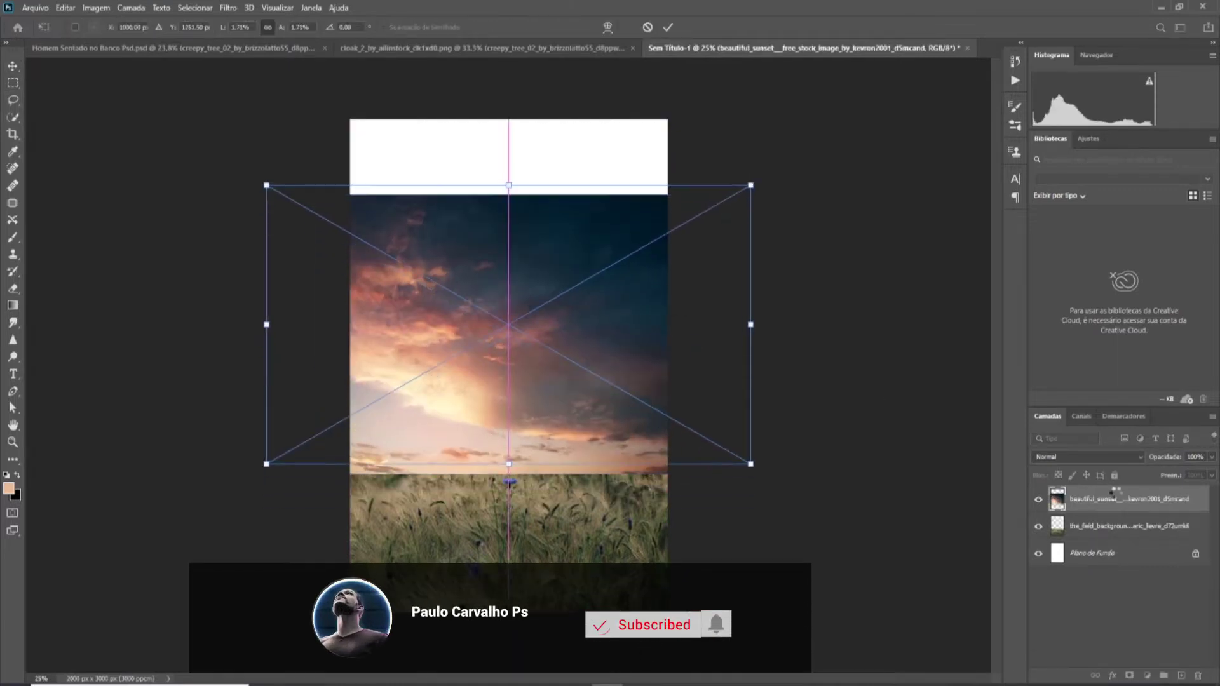
key(Return)
key(ctrl+t)
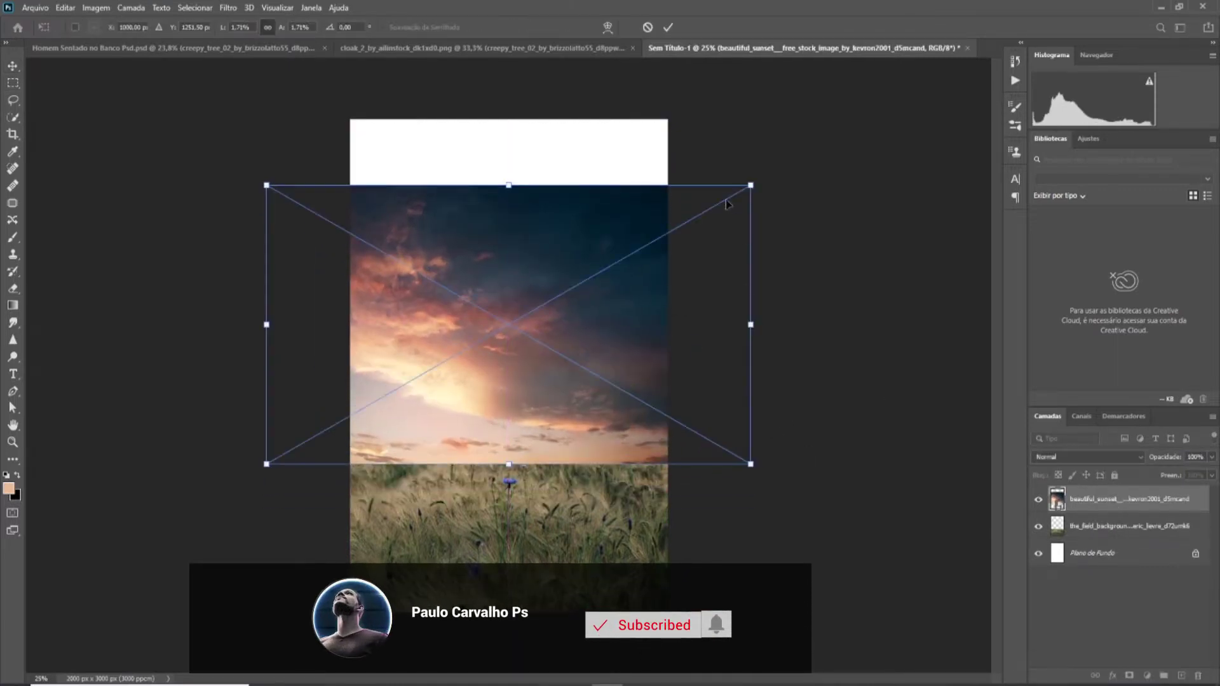
drag(748, 185, 852, 116)
key(Return)
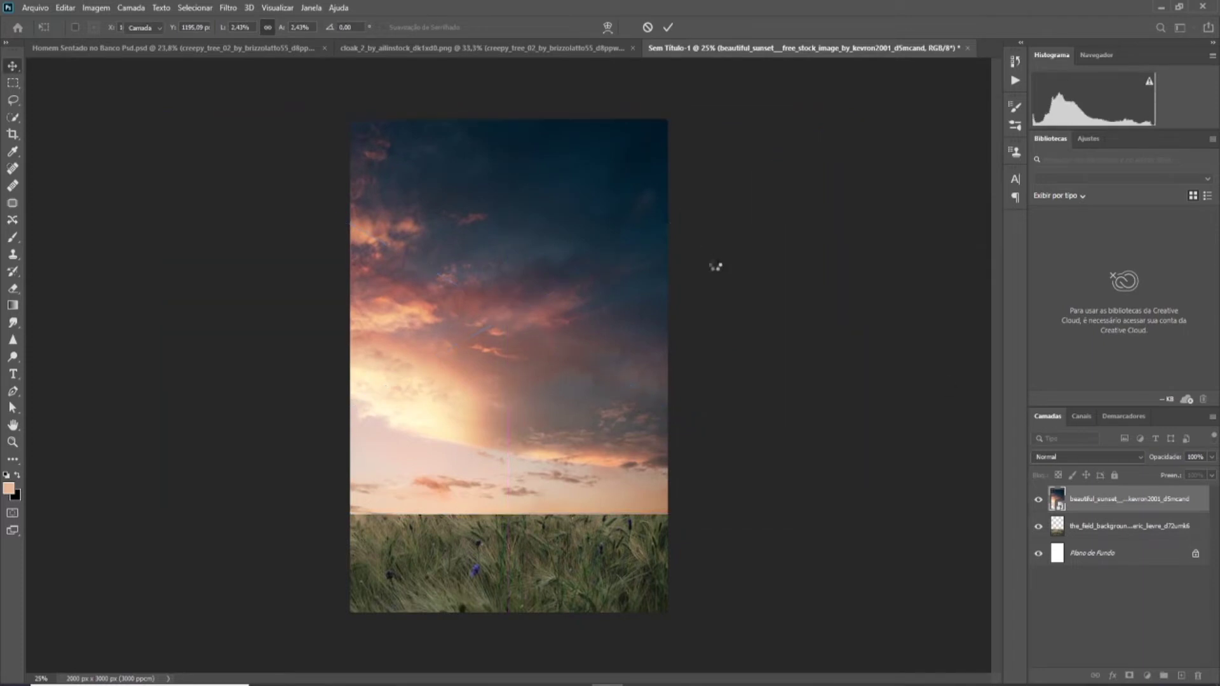
Mask the sunset layer and paint with a soft brush to blend it into the field.
click(1129, 676)
click(14, 238)
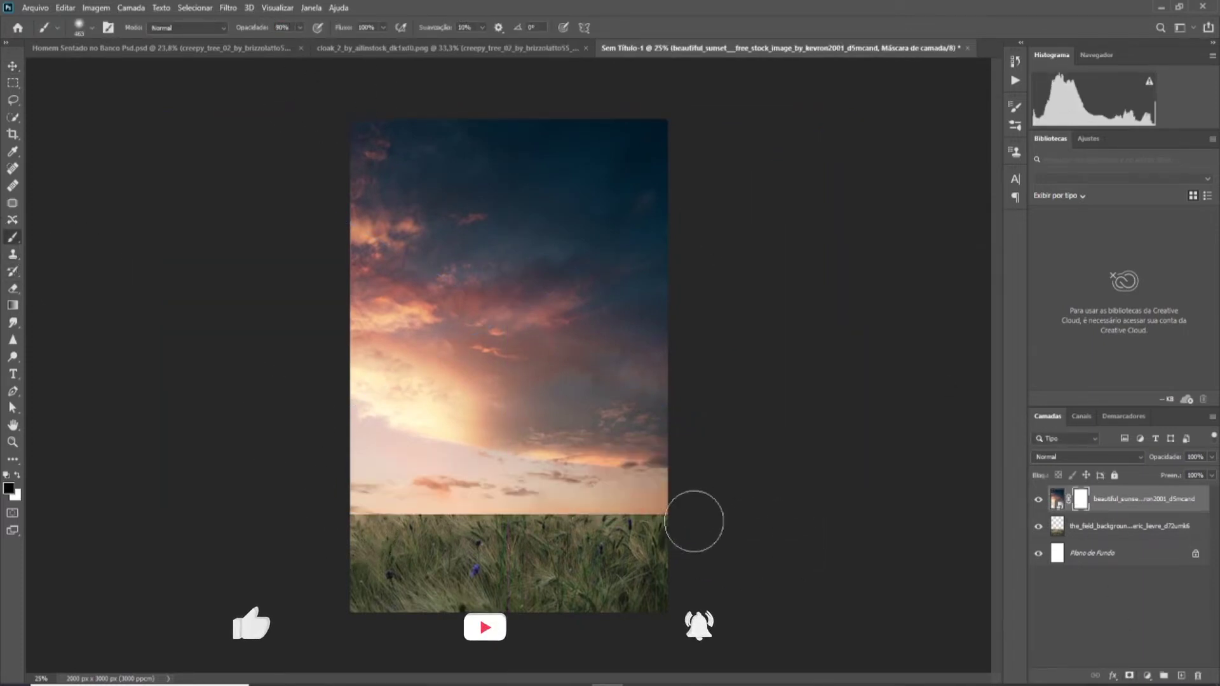
drag(356, 502, 769, 524)
drag(679, 497, 127, 498)
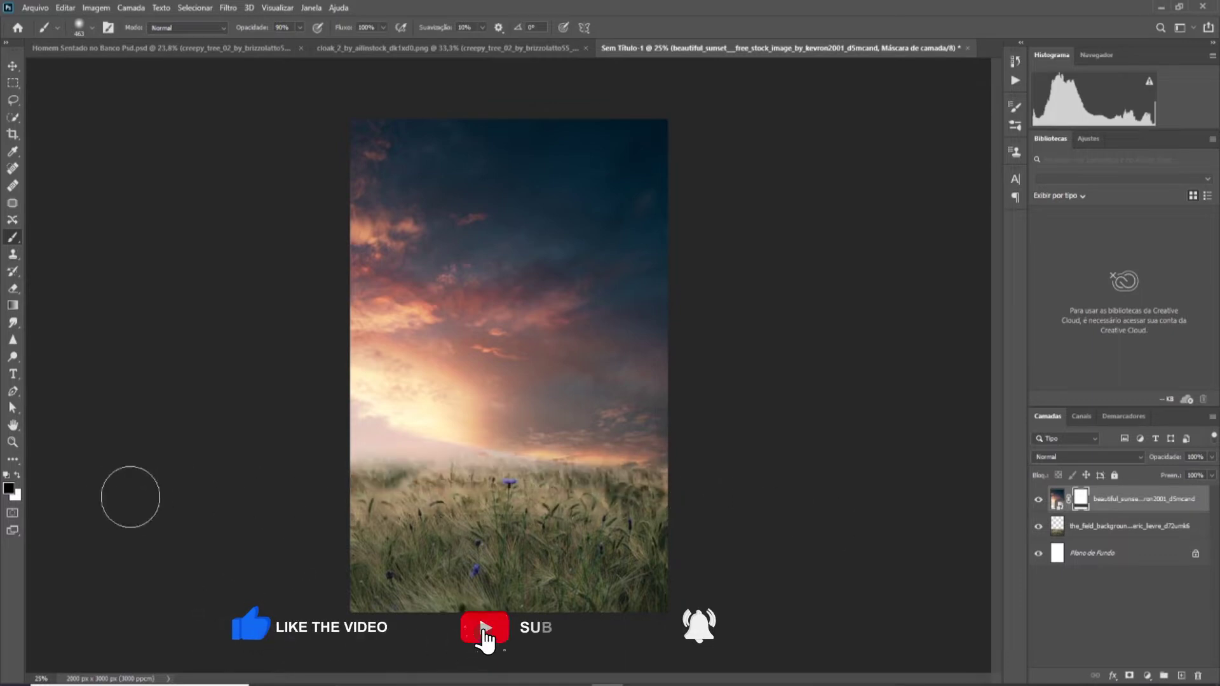
drag(689, 500, 356, 502)
drag(665, 496, 123, 505)
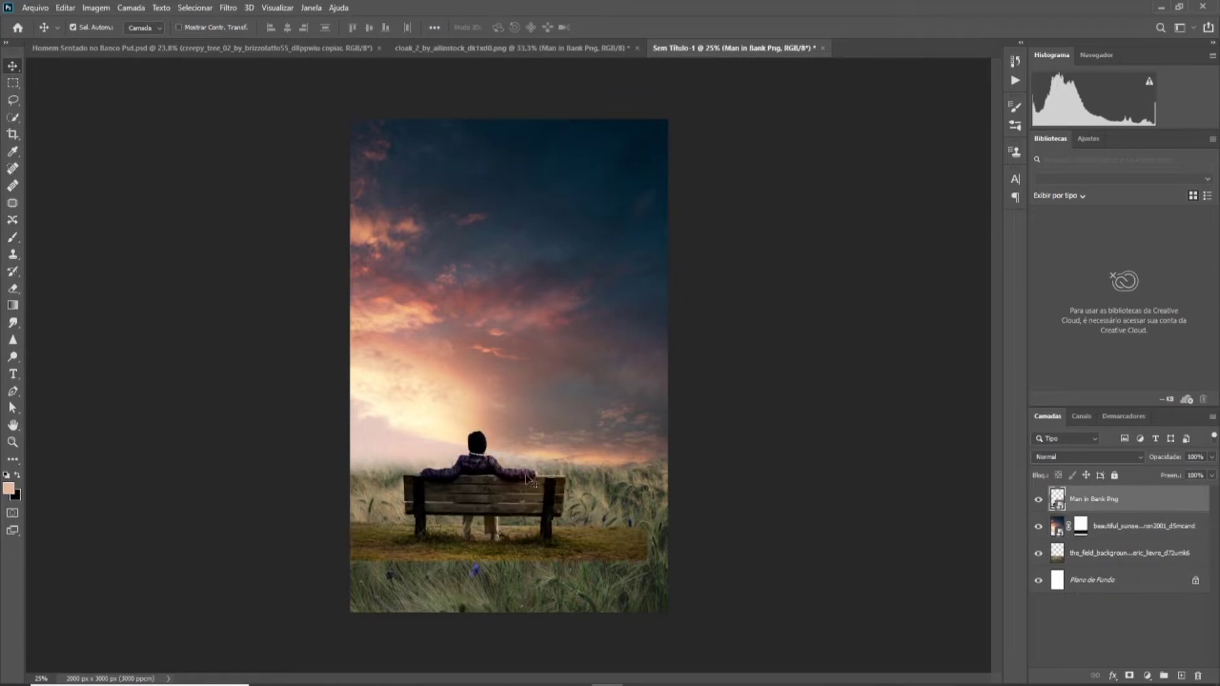
Enlarge the man-on-bench cutout over the field, nudge it slightly up, and zoom in.
key(ctrl+t)
drag(667, 408, 799, 245)
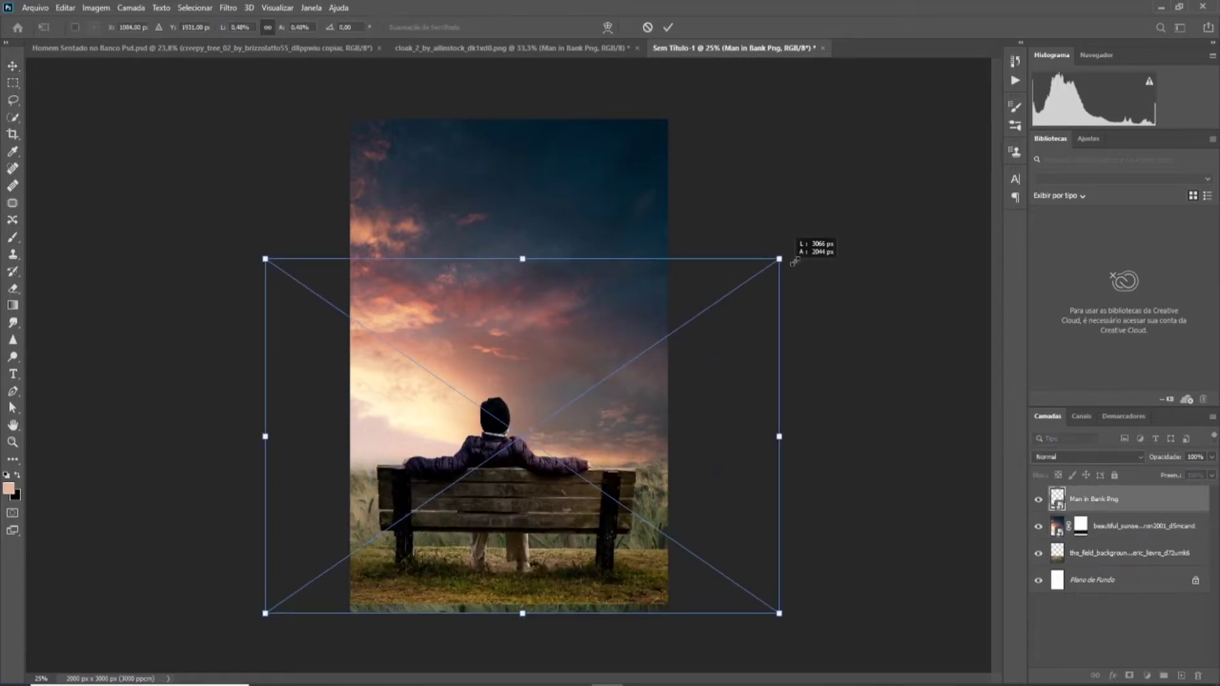
drag(714, 381, 717, 366)
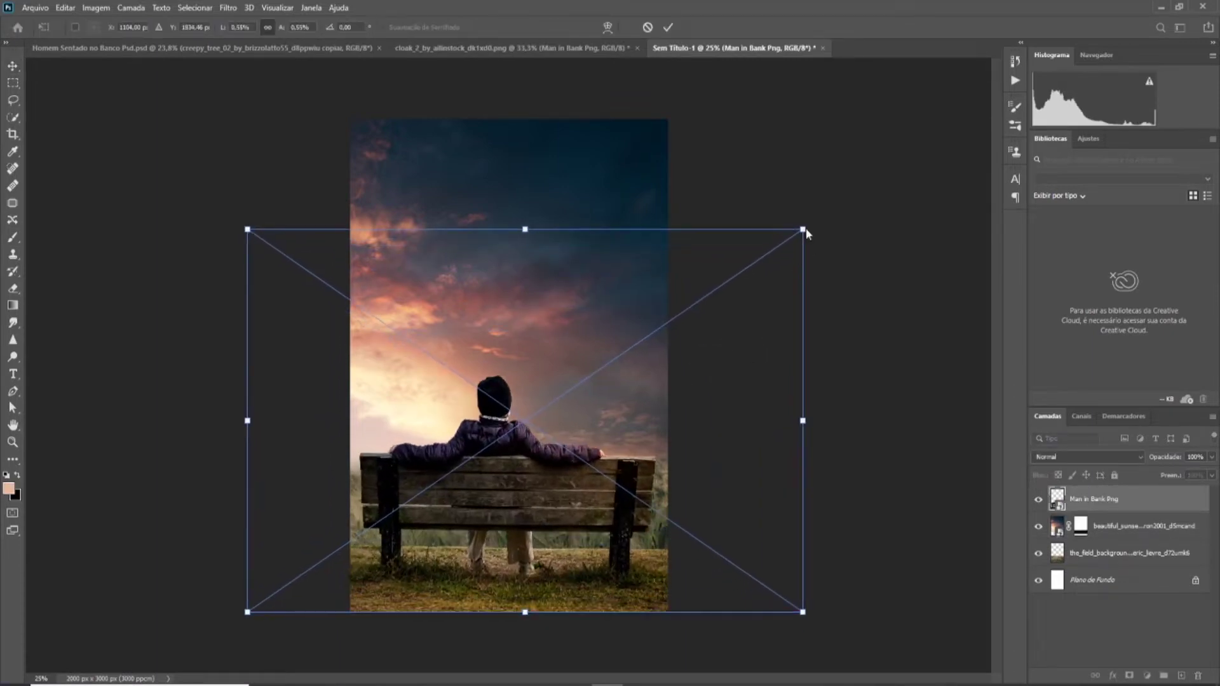
key(alt+space)
key(Escape)
key(Return)
scroll(341, 491, up, 5)
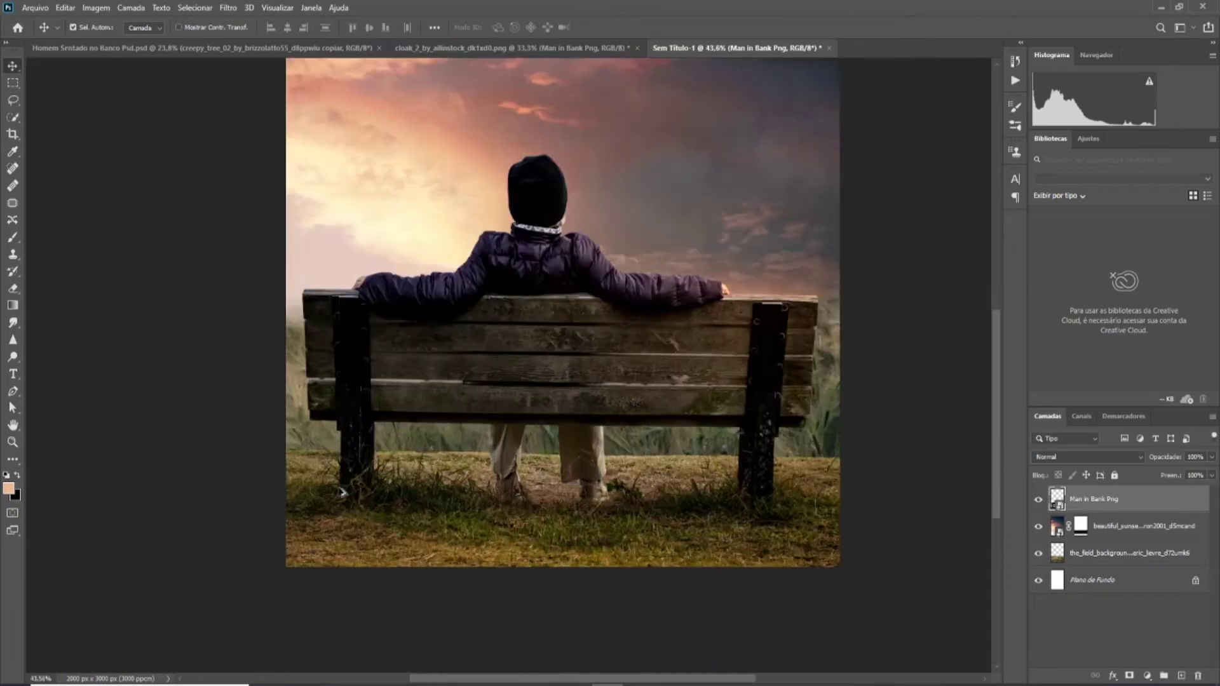
Mask the Man in Bank Png layer, hide ground left of his feet, and restore his legs.
click(1129, 675)
key(b)
key(d)
scroll(825, 540, up, 2)
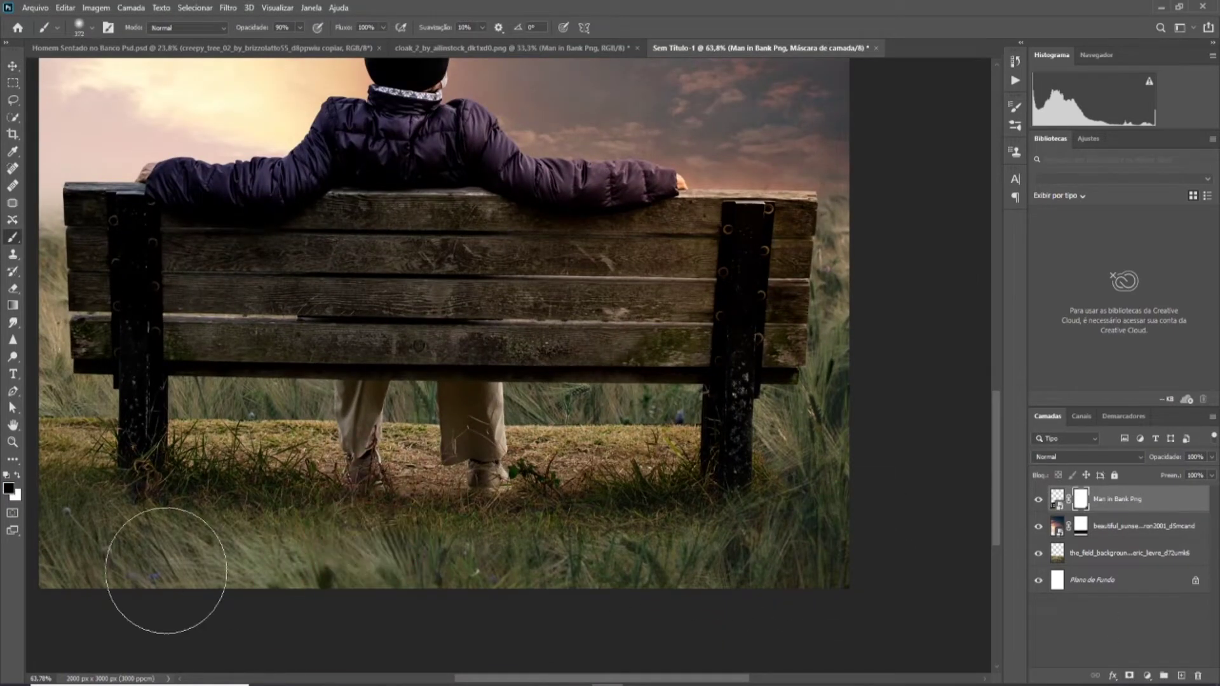
scroll(165, 489, down, 1)
scroll(173, 479, up, 3)
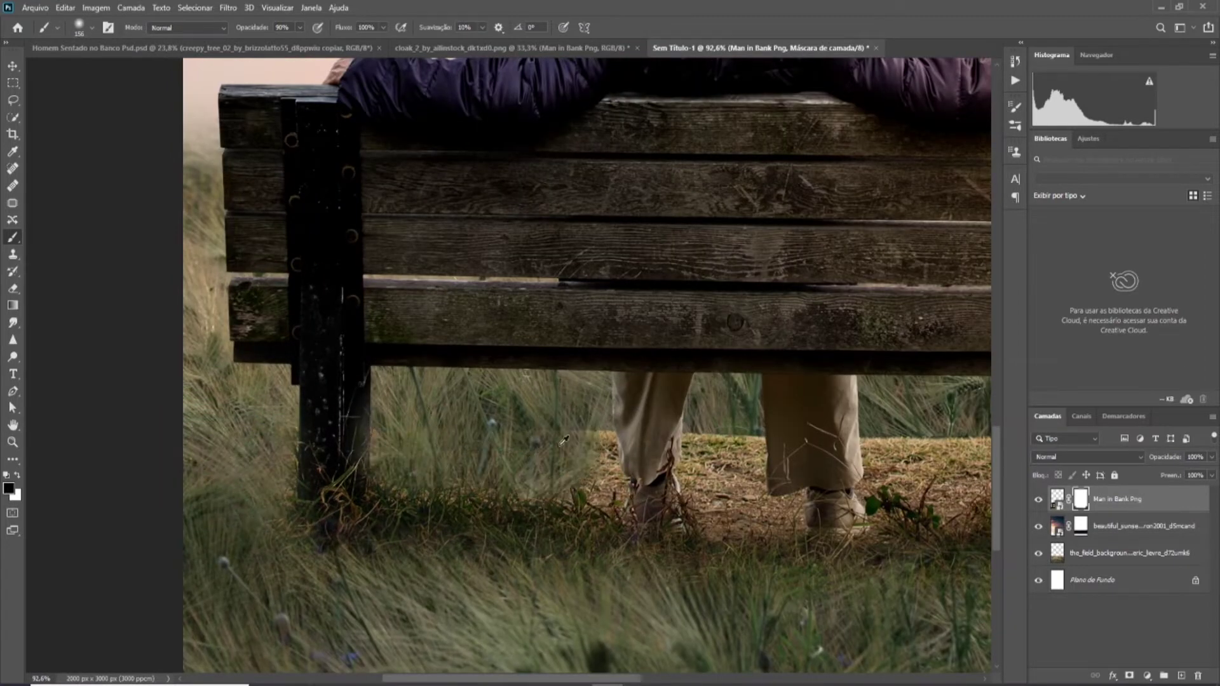
scroll(563, 449, up, 3)
drag(619, 462, 626, 521)
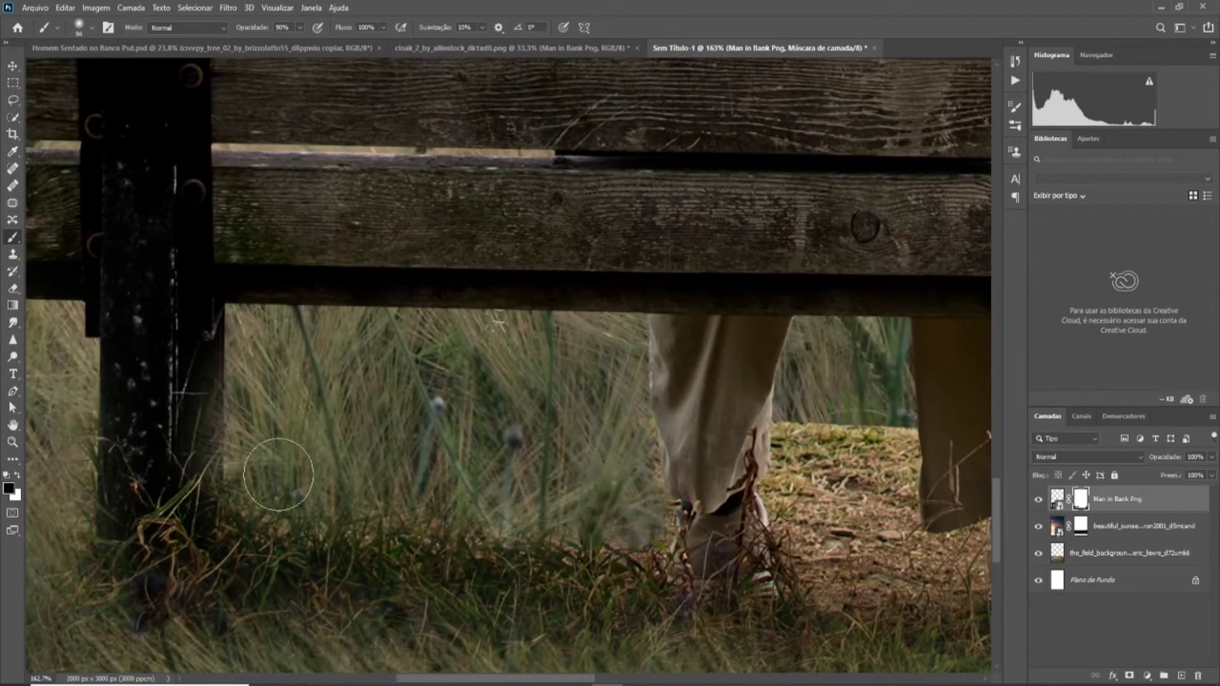
click(16, 475)
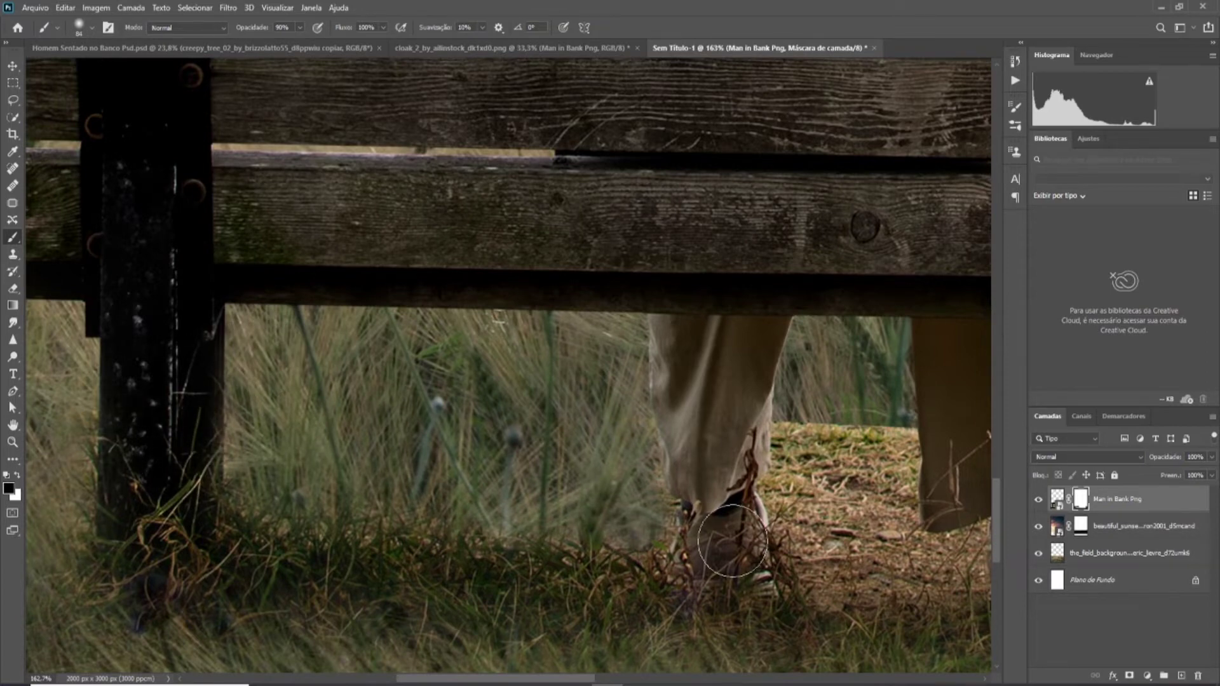
drag(585, 678, 715, 678)
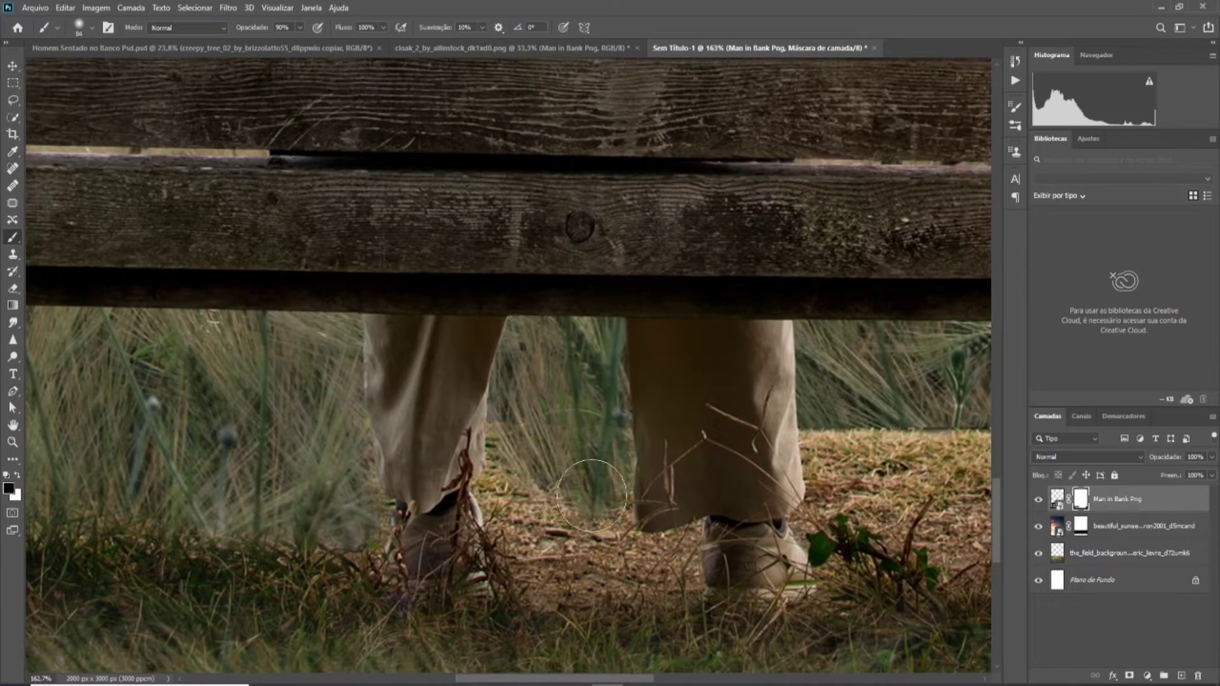
With a larger brush, replace the dirt between and right of the legs with wheat grass.
scroll(479, 387, up, 2)
key(bracketright)
key(bracketright)
drag(571, 502, 604, 500)
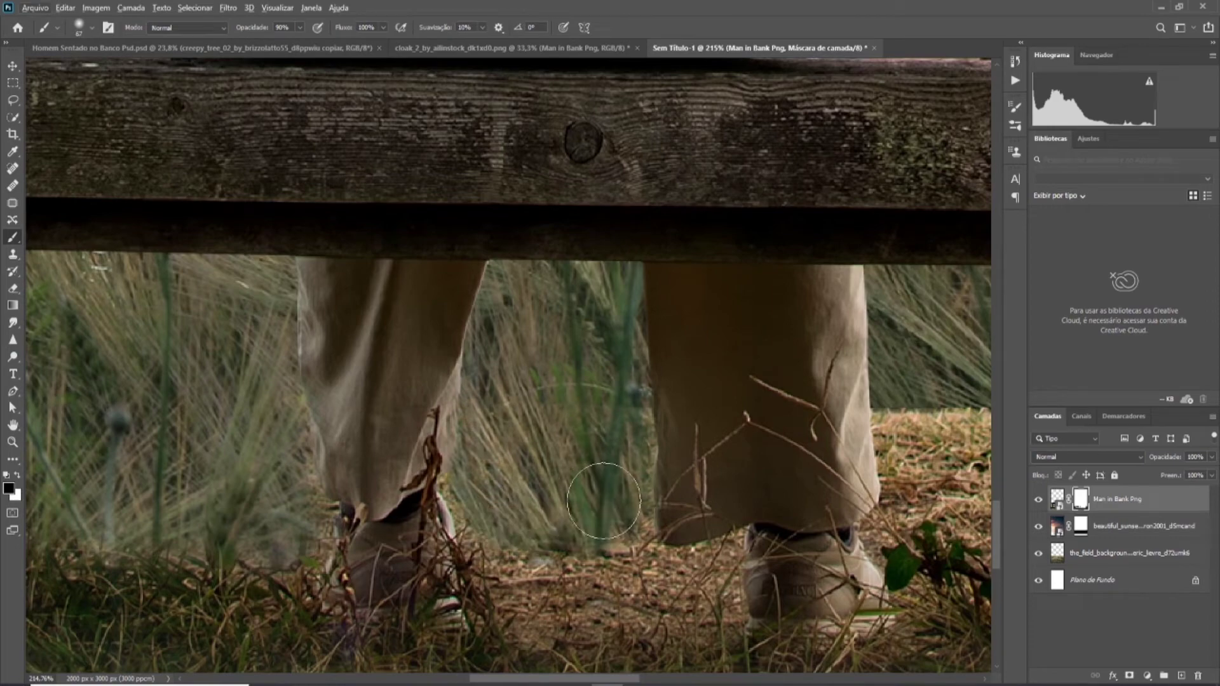
scroll(711, 533, down, 2)
scroll(711, 534, down, 2)
scroll(712, 534, down, 1)
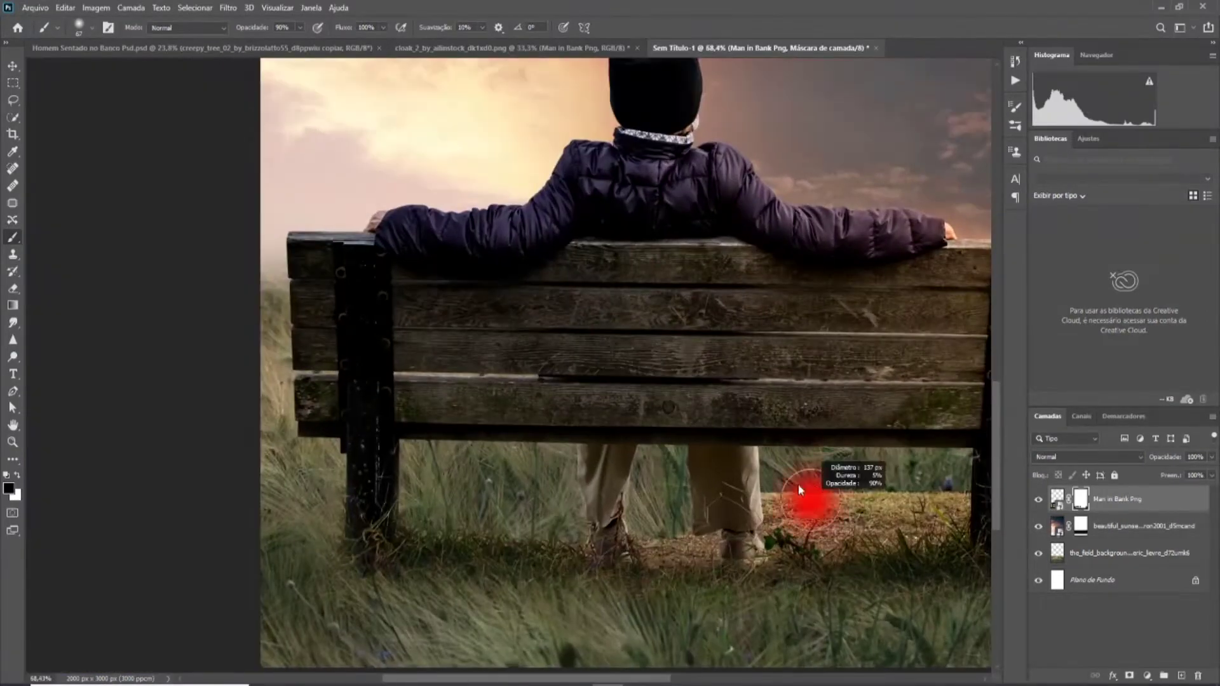
mouse_move(921, 491)
mouse_down()
mouse_move(953, 508)
mouse_move(784, 503)
mouse_up()
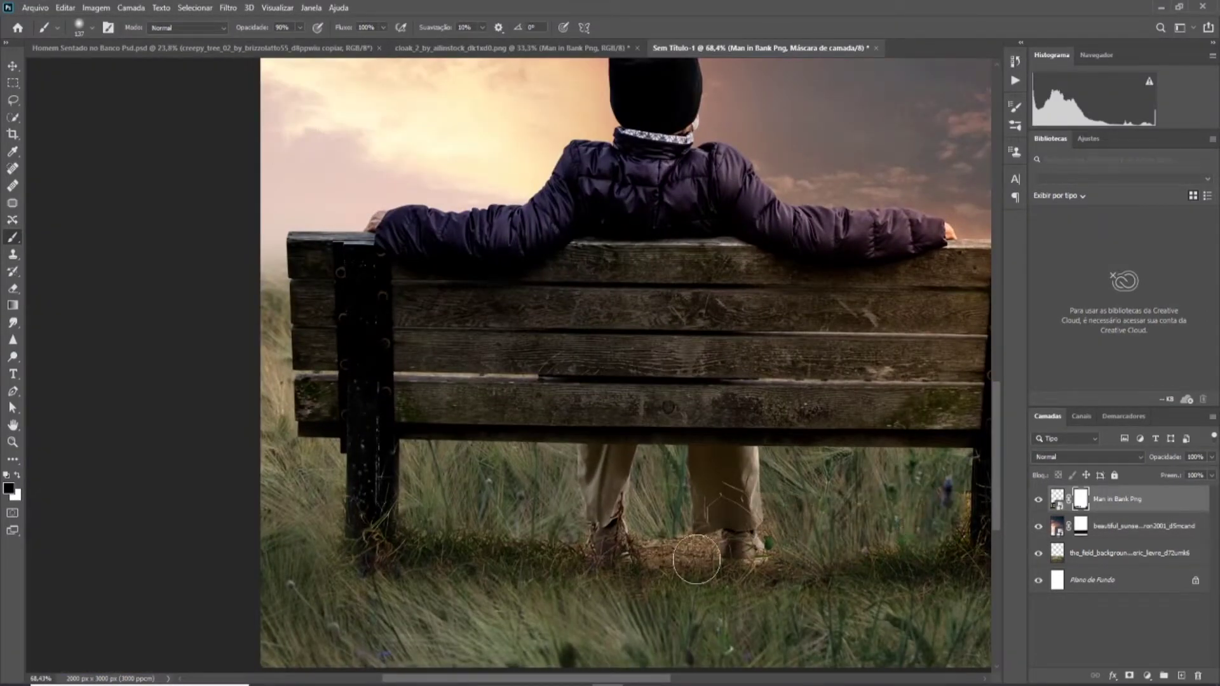
scroll(699, 572, down, 3)
scroll(695, 593, up, 2)
scroll(635, 572, up, 1)
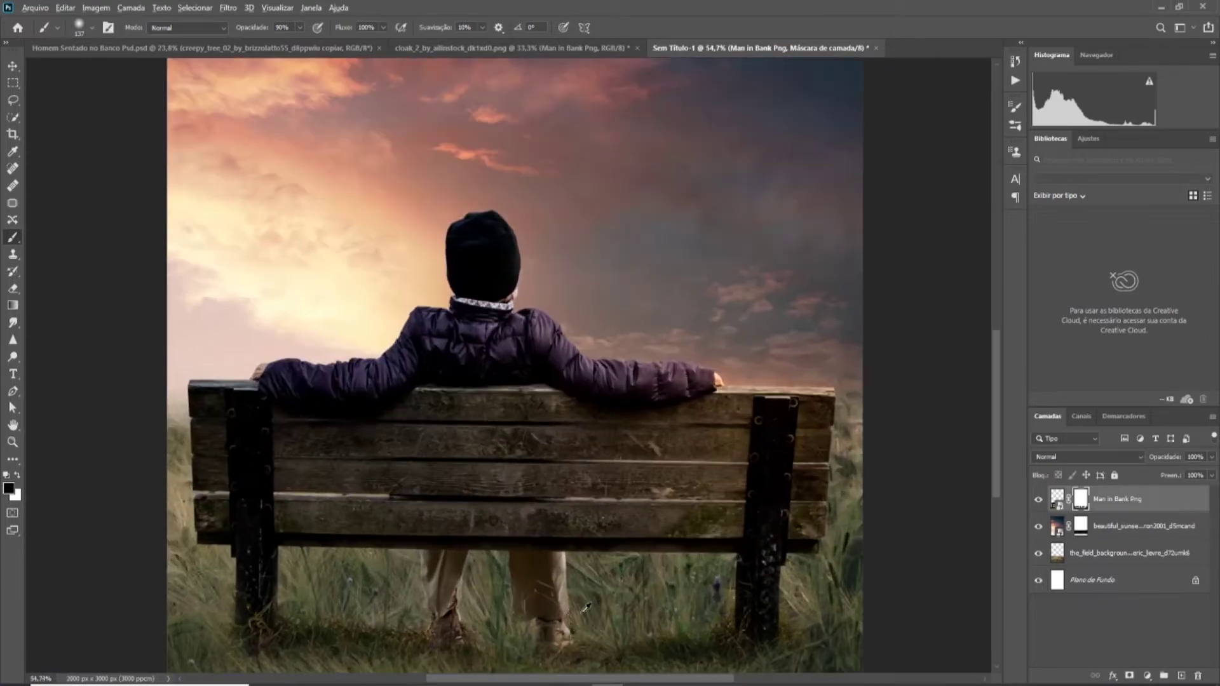
scroll(579, 513, up, 3)
Refine the mask around the bench base using a resized, lower-opacity soft brush.
drag(579, 513, 573, 462)
key(x)
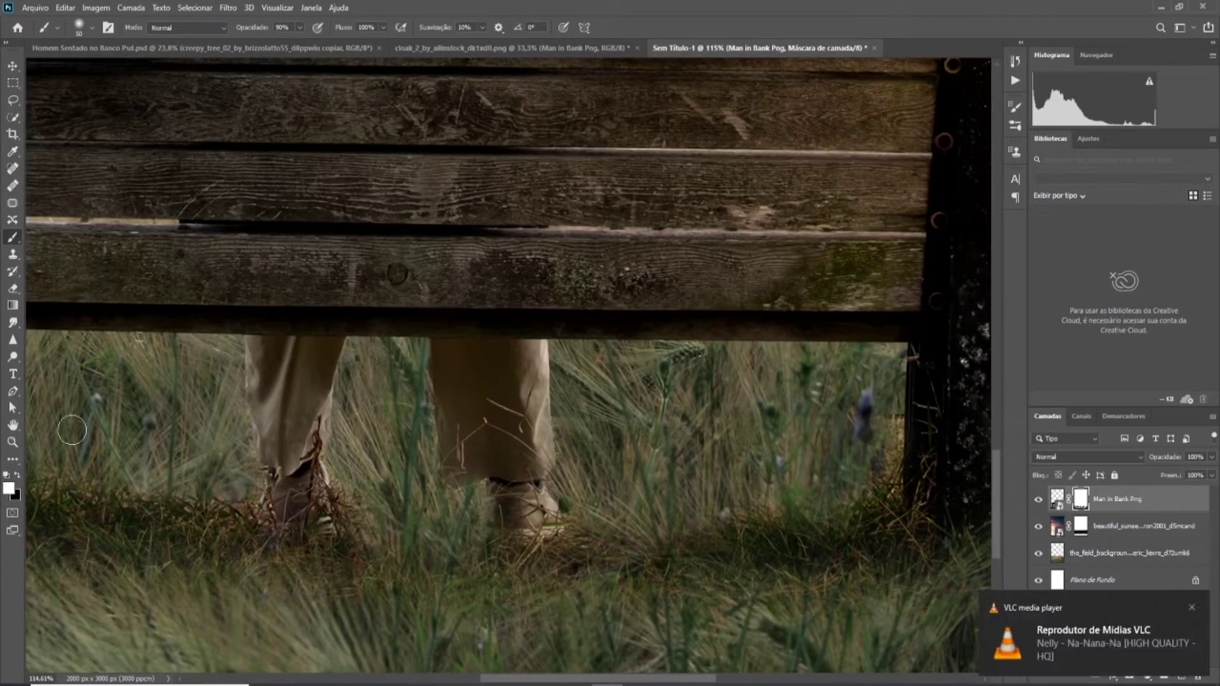
key(6)
key(4)
drag(523, 527, 508, 534)
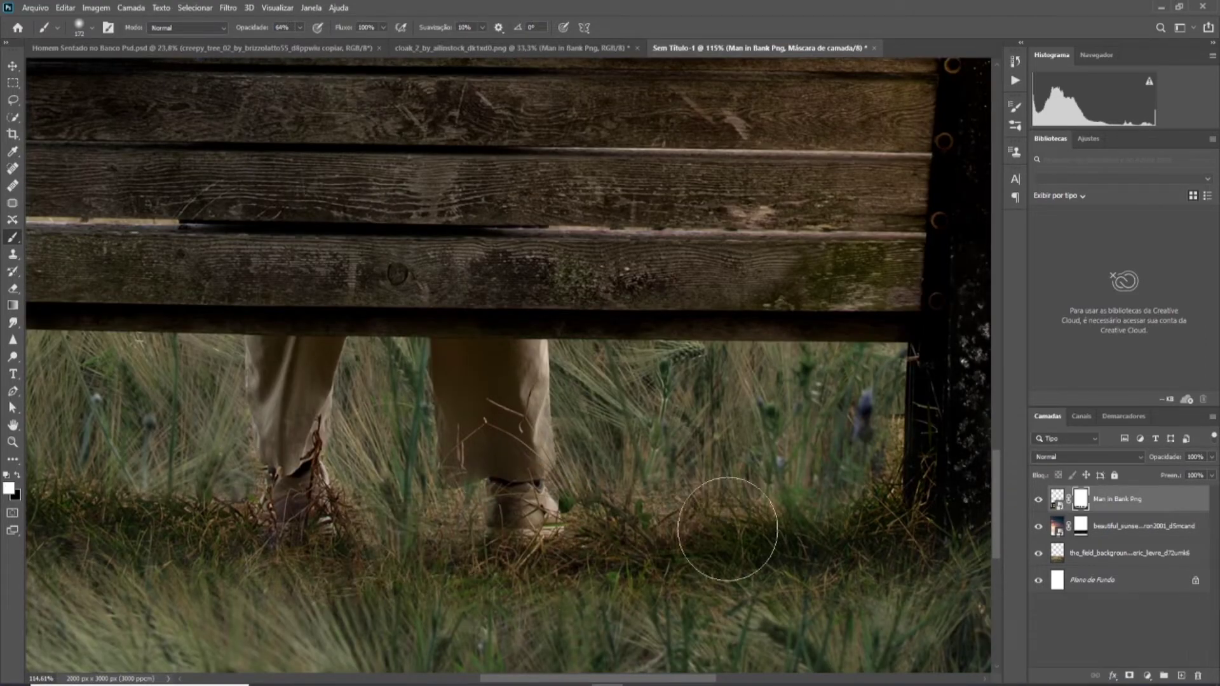
scroll(730, 517, down, 3)
scroll(445, 515, down, 2)
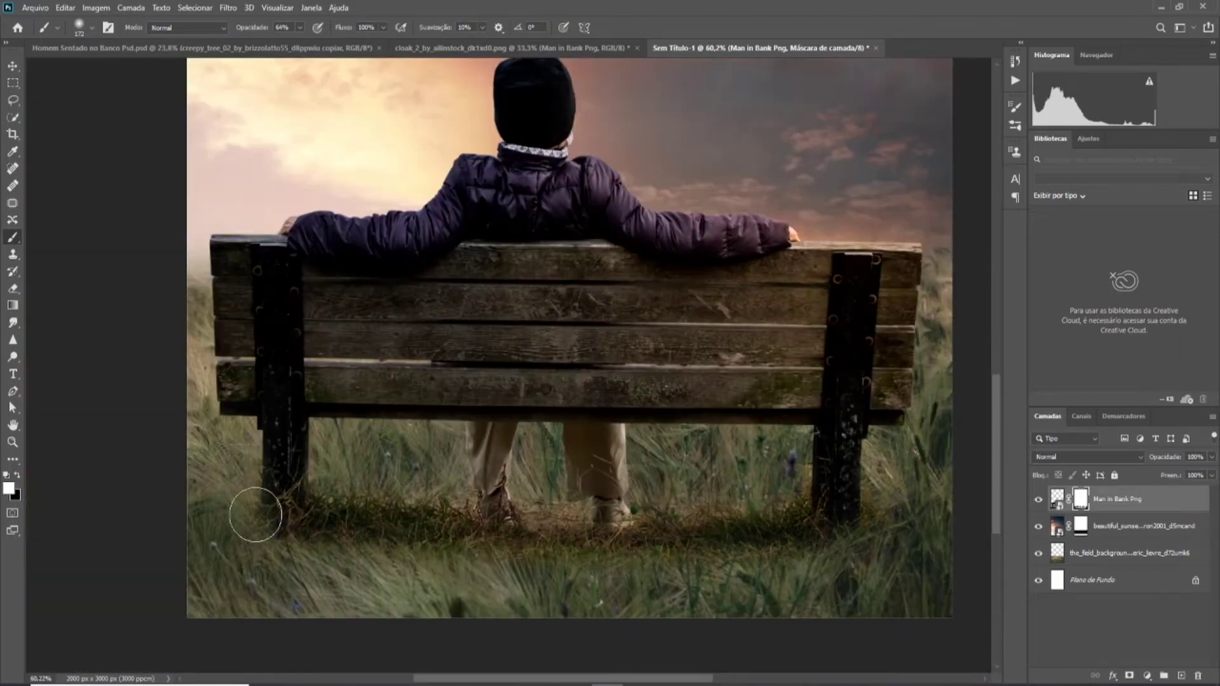
scroll(381, 534, down, 5)
scroll(576, 576, down, 1)
scroll(534, 518, up, 5)
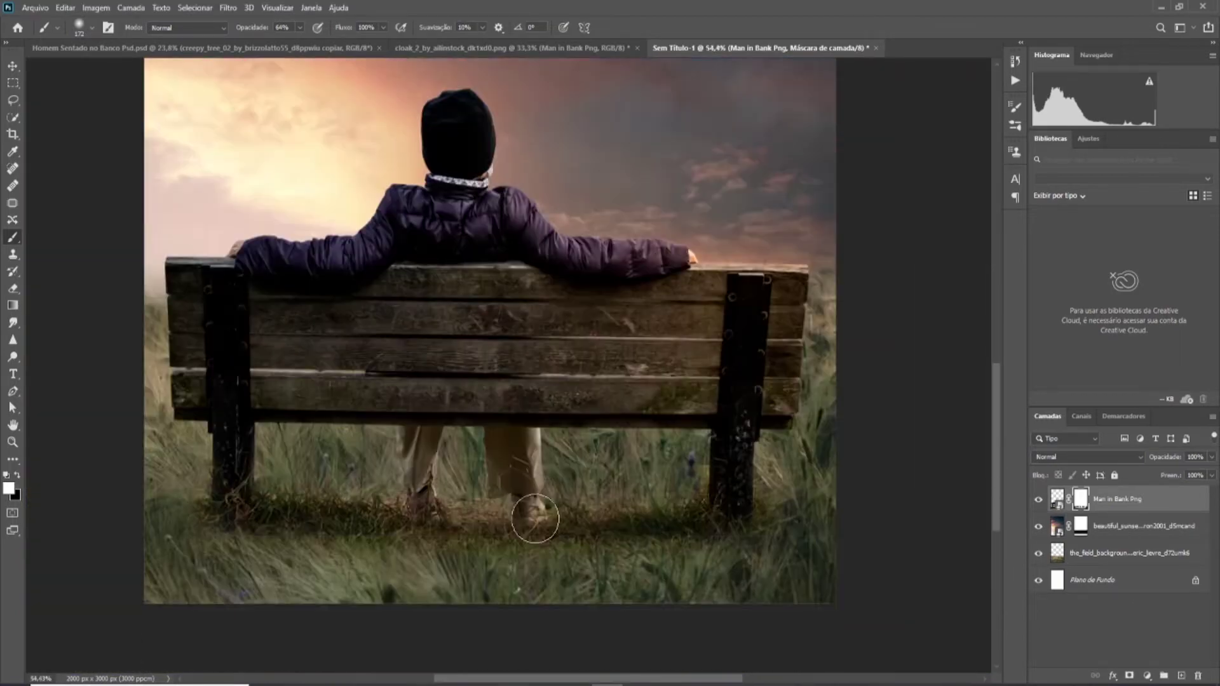
scroll(458, 527, up, 2)
key(x)
scroll(481, 484, up, 3)
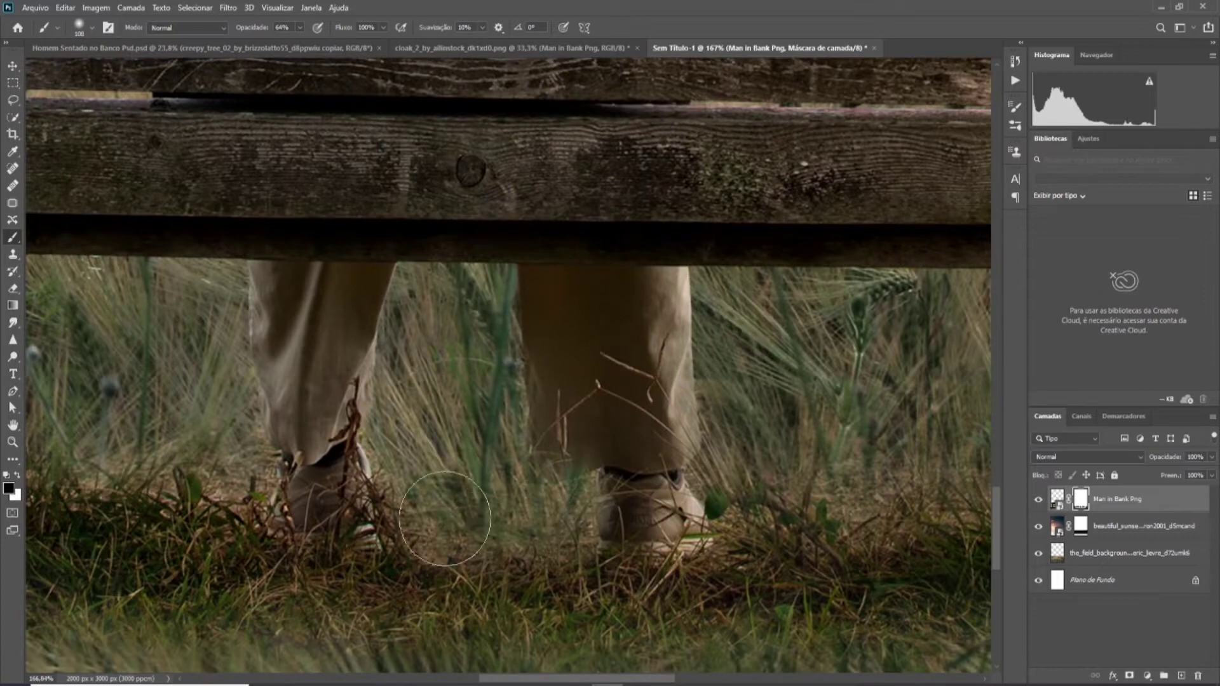
scroll(381, 476, down, 1)
scroll(324, 468, down, 3)
scroll(817, 542, down, 3)
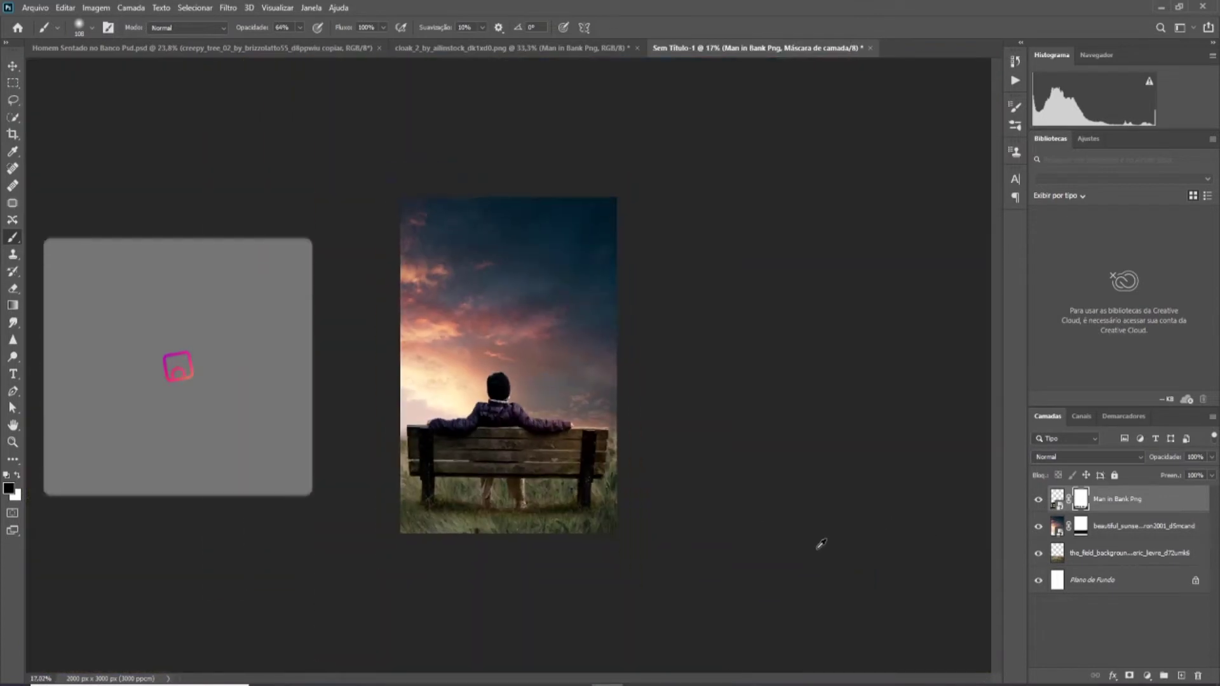
scroll(817, 542, up, 2)
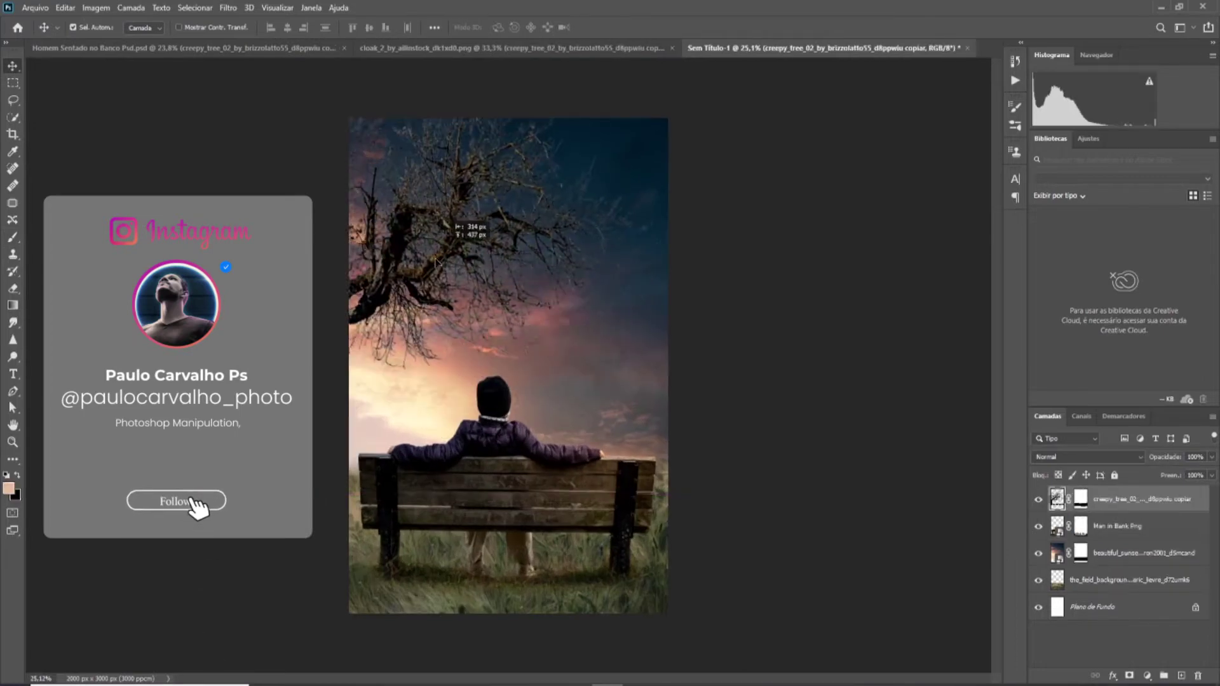
Resize the tree and move it up into the top-left corner of the sky.
key(ctrl+t)
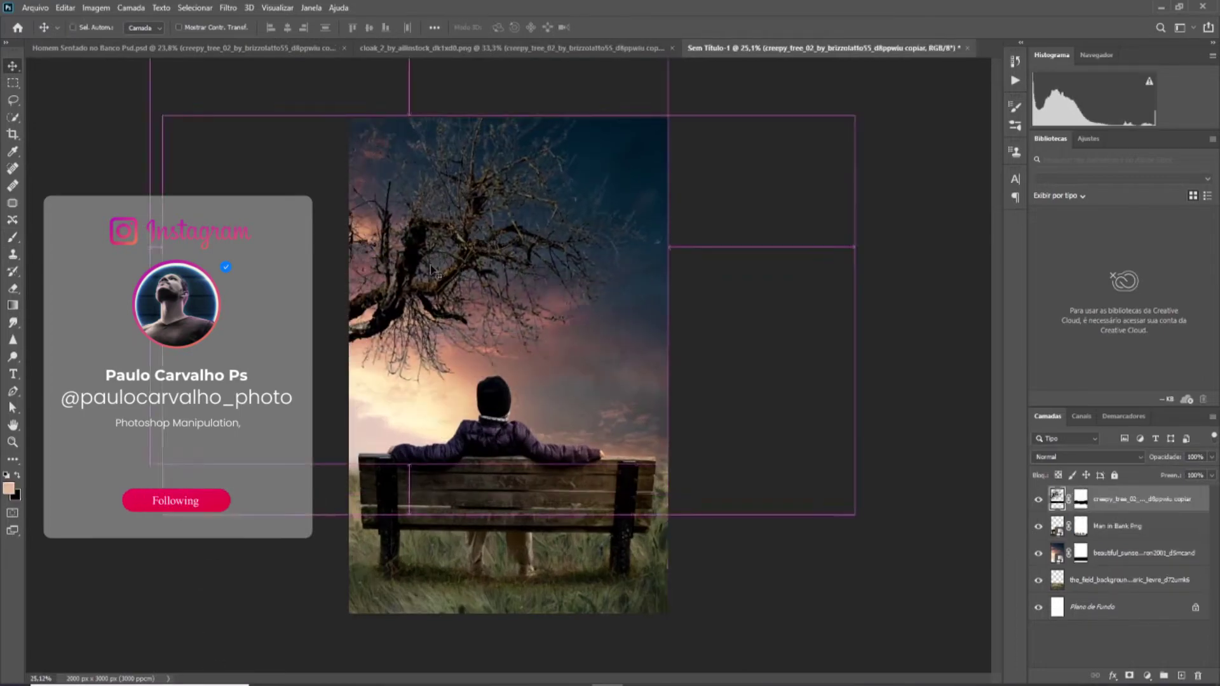
scroll(436, 261, down, 3)
drag(581, 181, 565, 218)
scroll(464, 278, up, 3)
drag(463, 277, 433, 253)
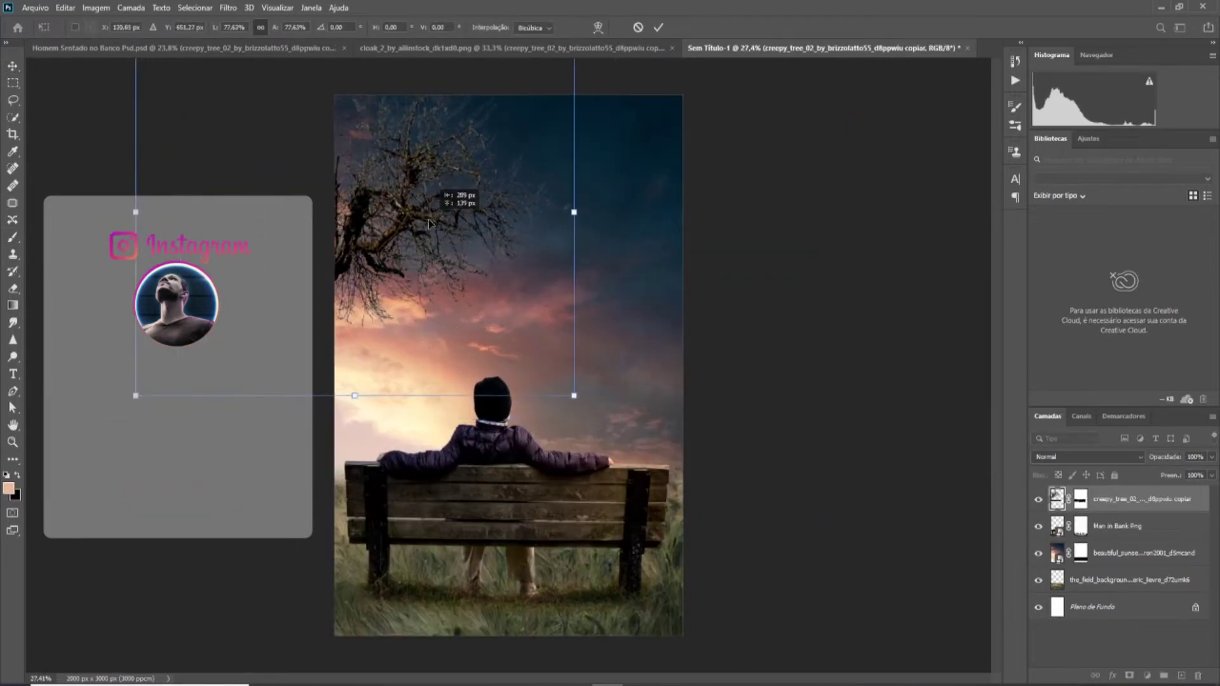
scroll(510, 365, down, 1)
drag(621, 114, 608, 122)
key(Return)
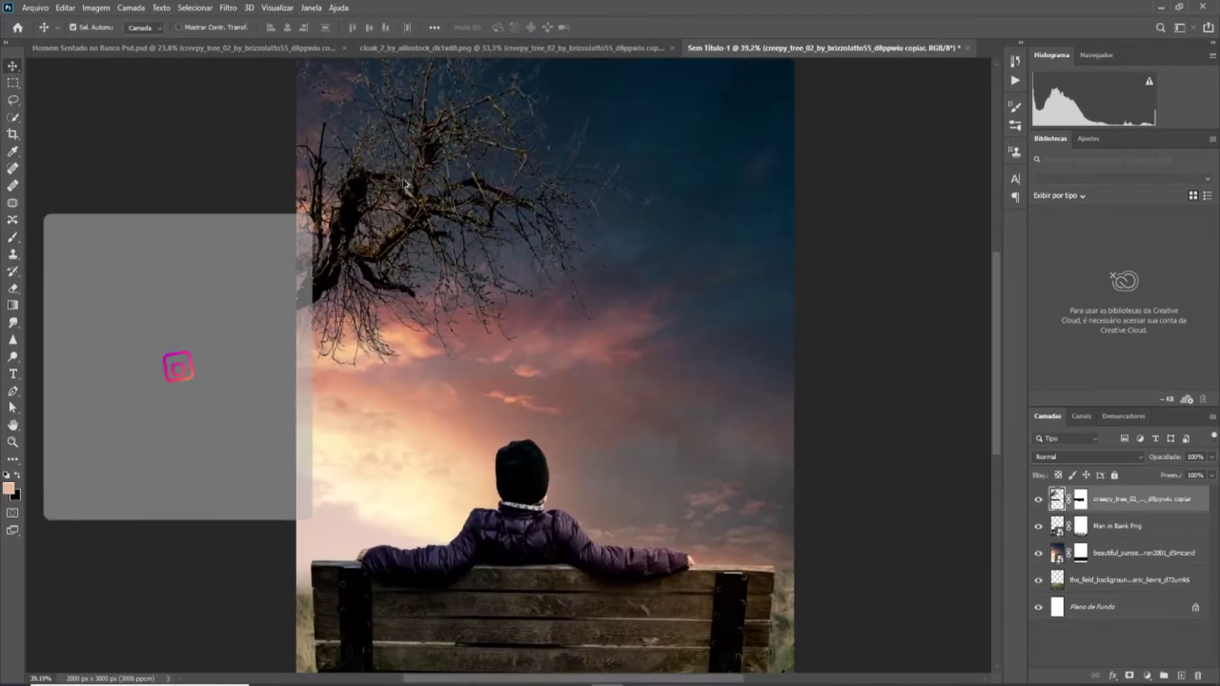
Enlarge the tree further over the sky.
key(ctrl+t)
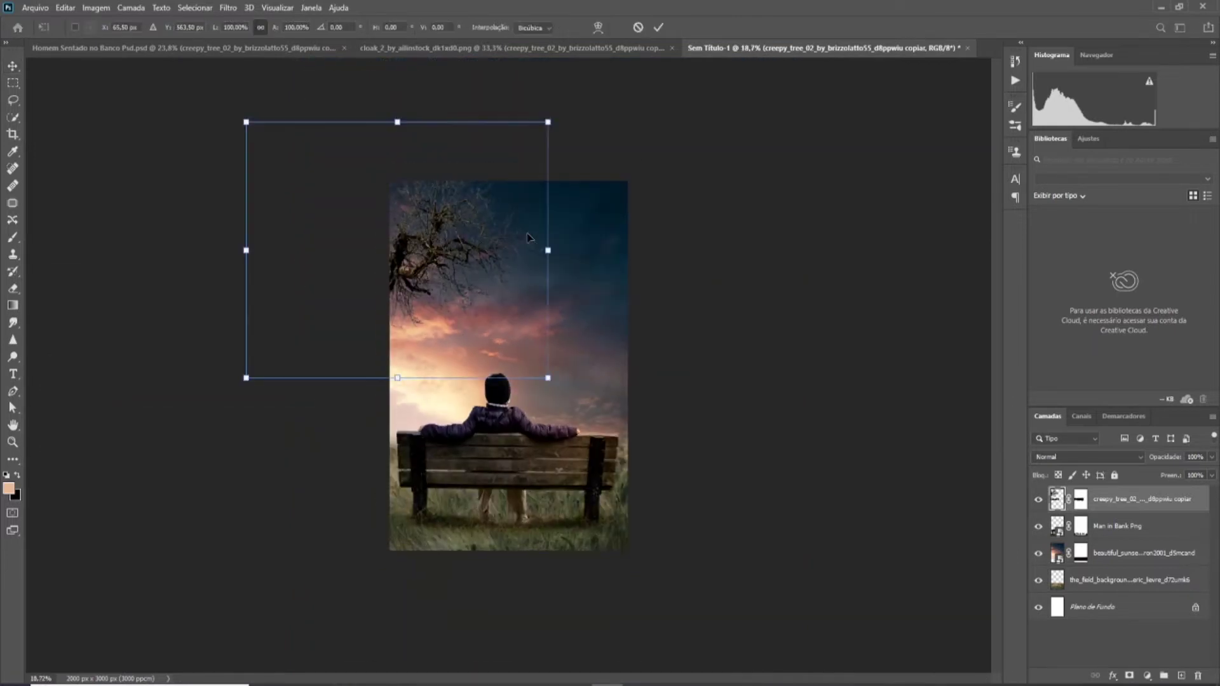
drag(547, 120, 566, 125)
key(Return)
scroll(571, 158, up, 1)
scroll(509, 365, up, 1)
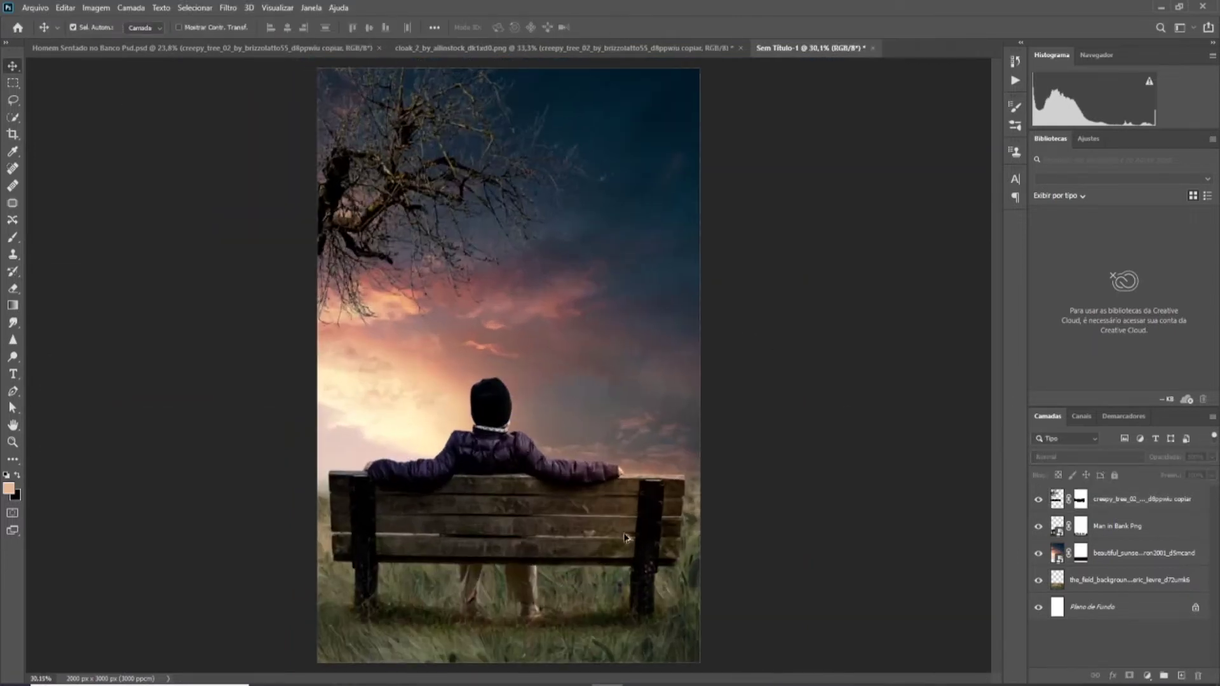
Select the Man in Bank Png layer and rotate it very slightly.
click(620, 526)
key(ctrl+t)
drag(914, 184, 919, 186)
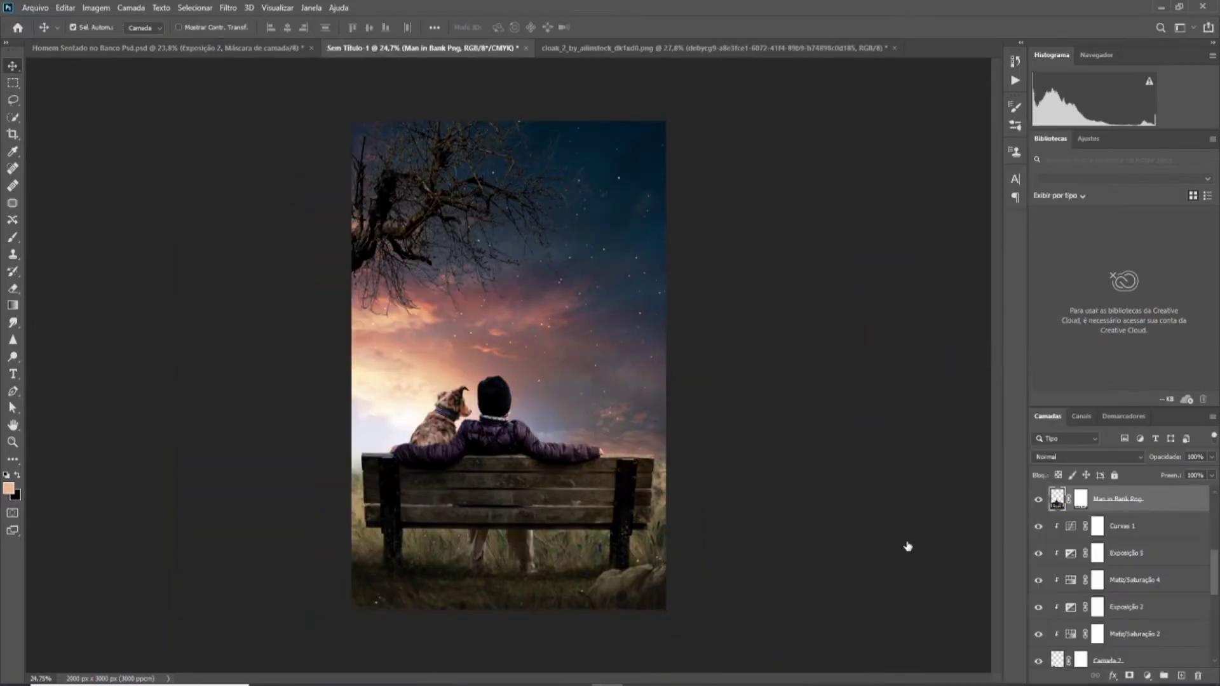
Add an outer glow to the man with a sampled dark purple, and reduce inner glow size to zero.
click(714, 529)
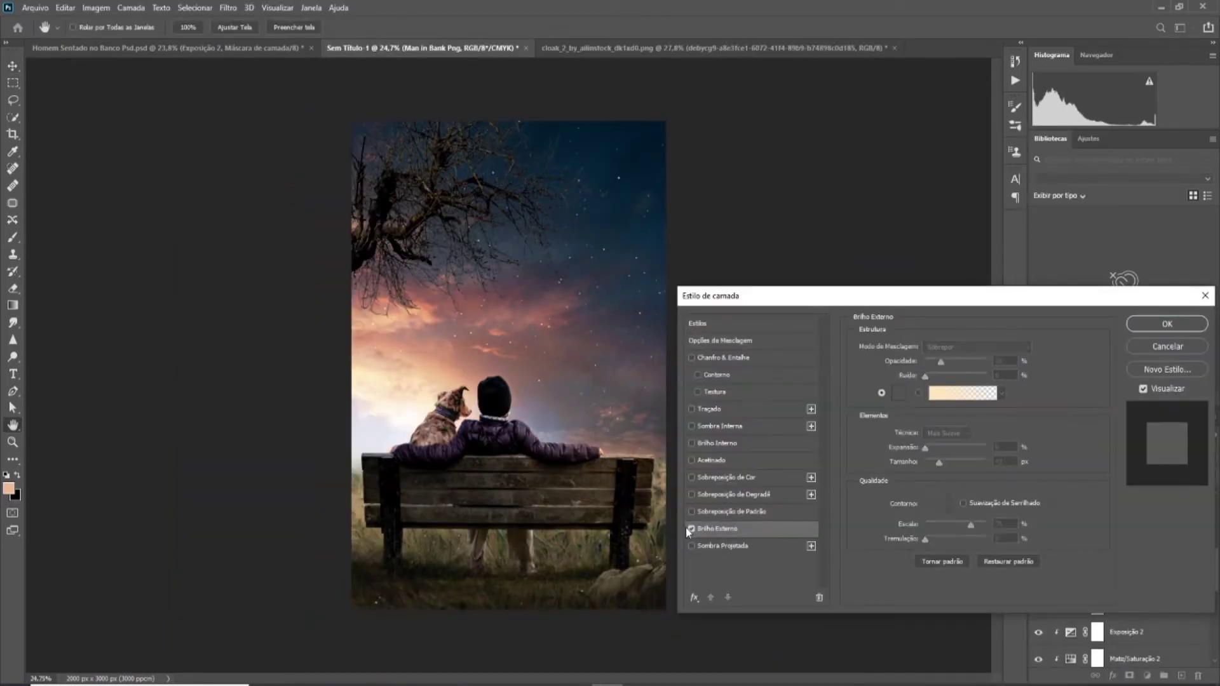
scroll(545, 504, up, 5)
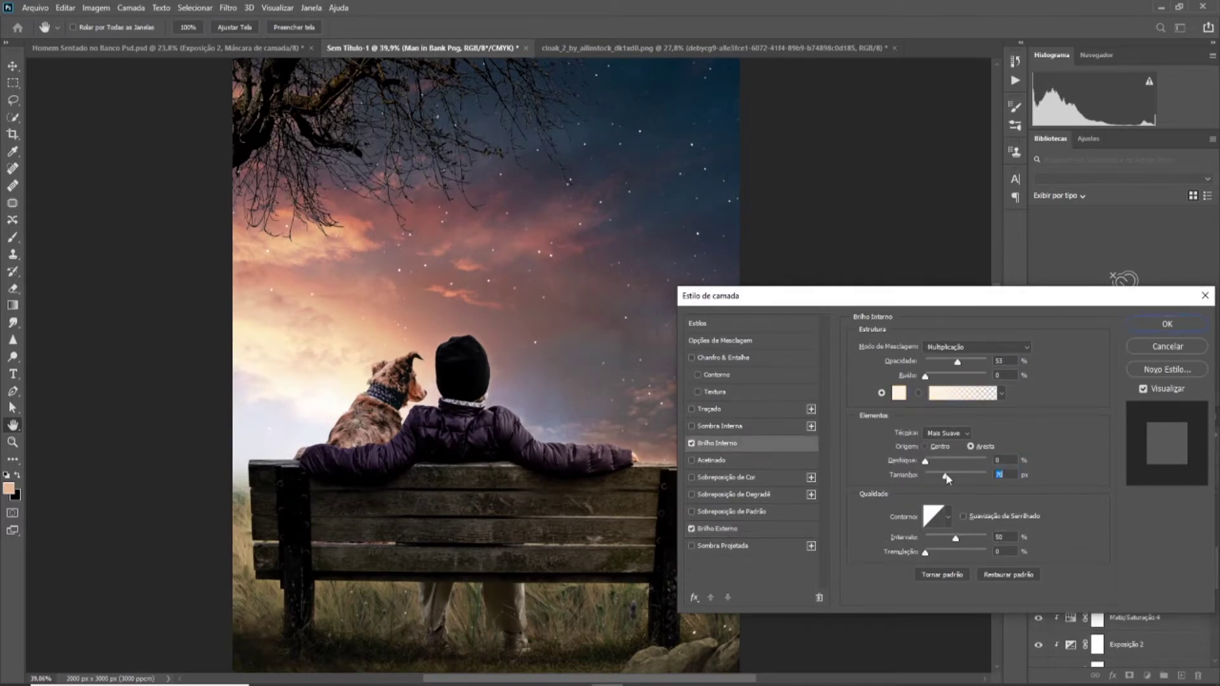
click(896, 399)
click(628, 248)
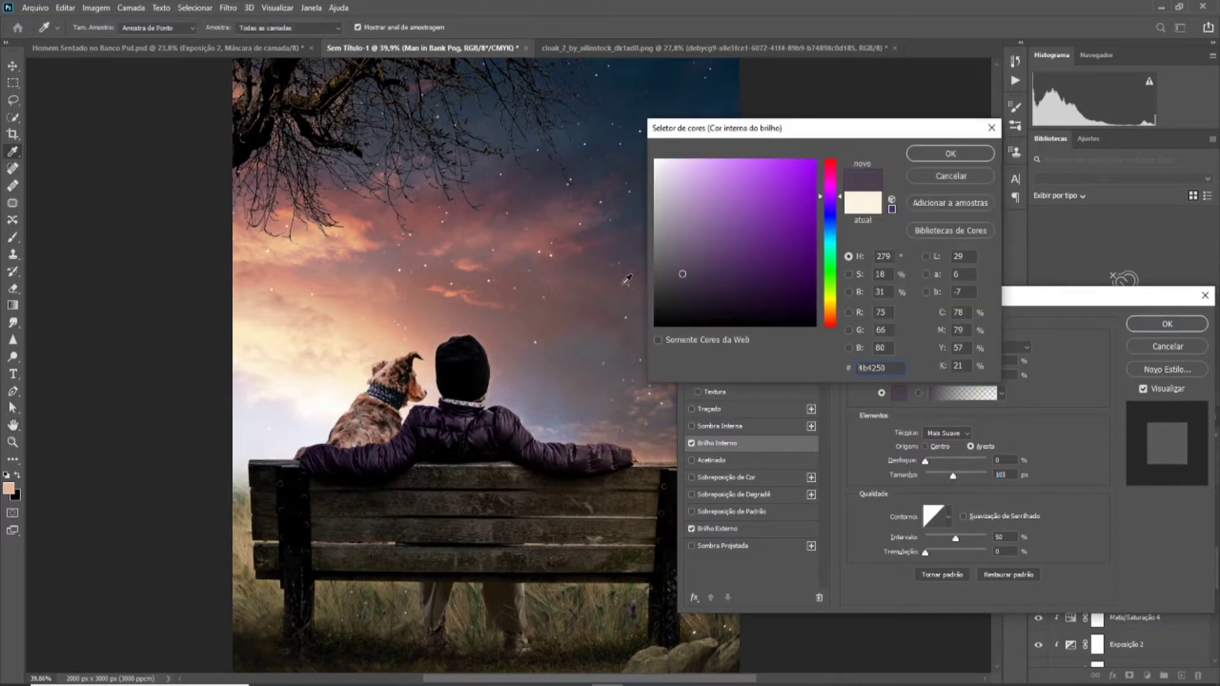
click(951, 162)
drag(953, 475, 898, 479)
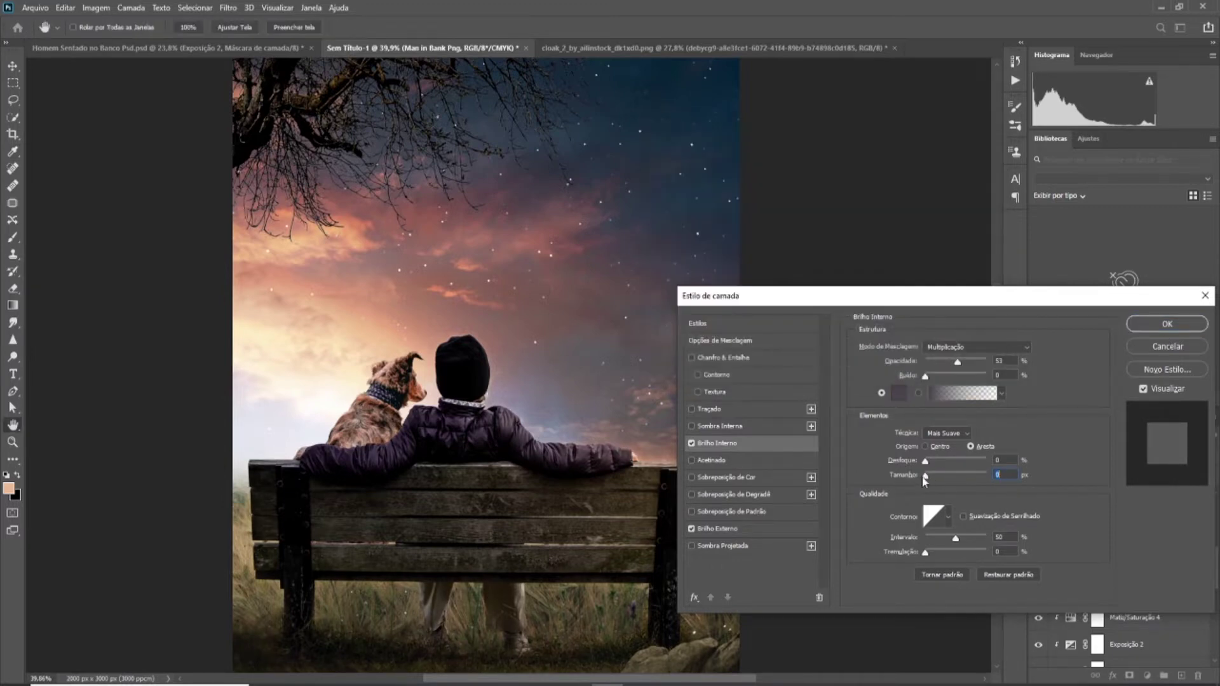
Change the glow colour to peach and apply the glow effects to the man.
click(899, 393)
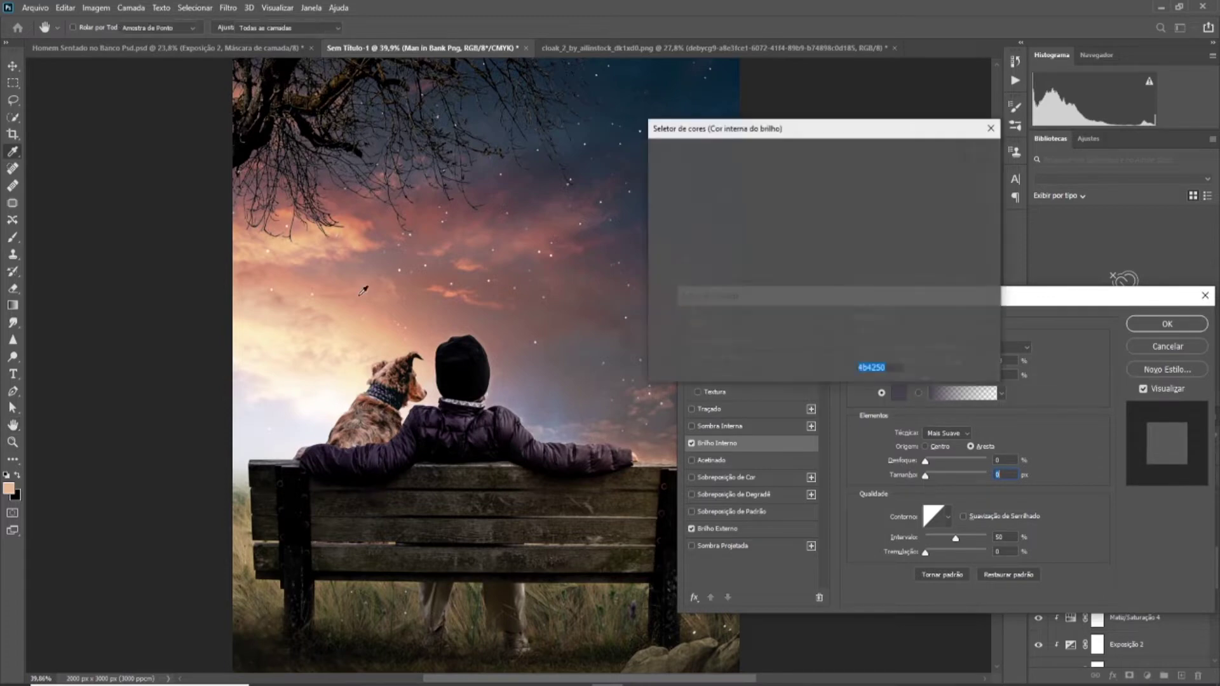
click(720, 171)
click(951, 162)
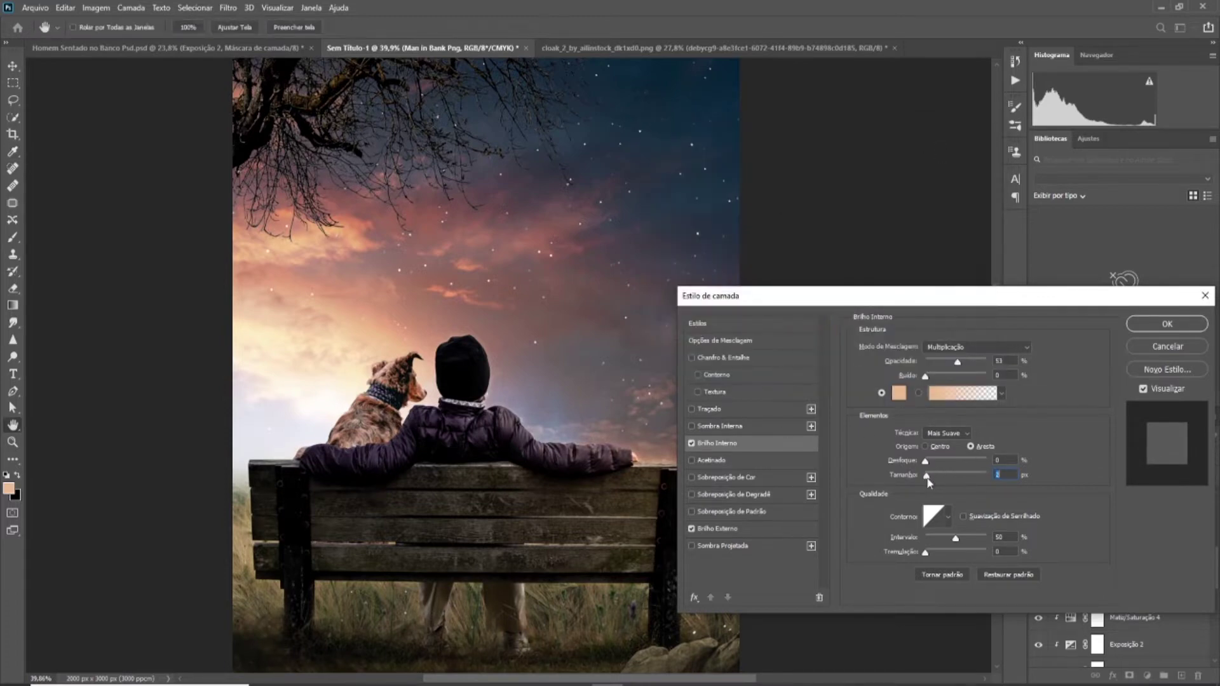
click(1177, 327)
scroll(826, 486, down, 3)
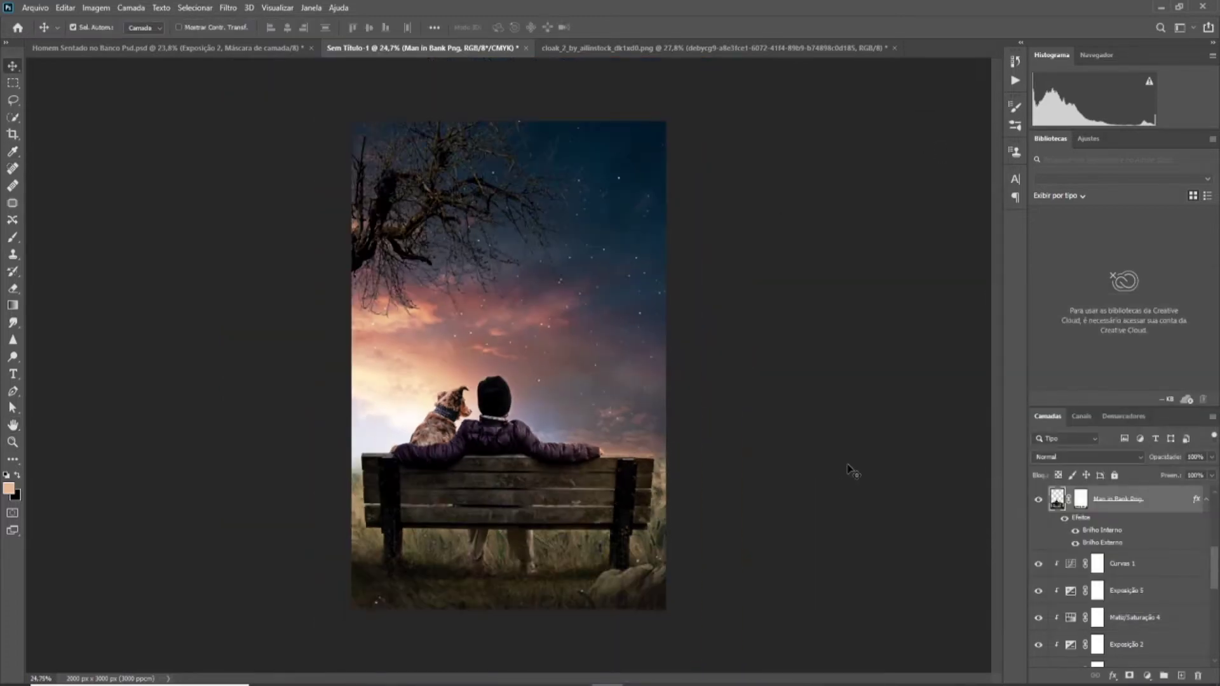
scroll(567, 521, up, 1)
click(425, 449)
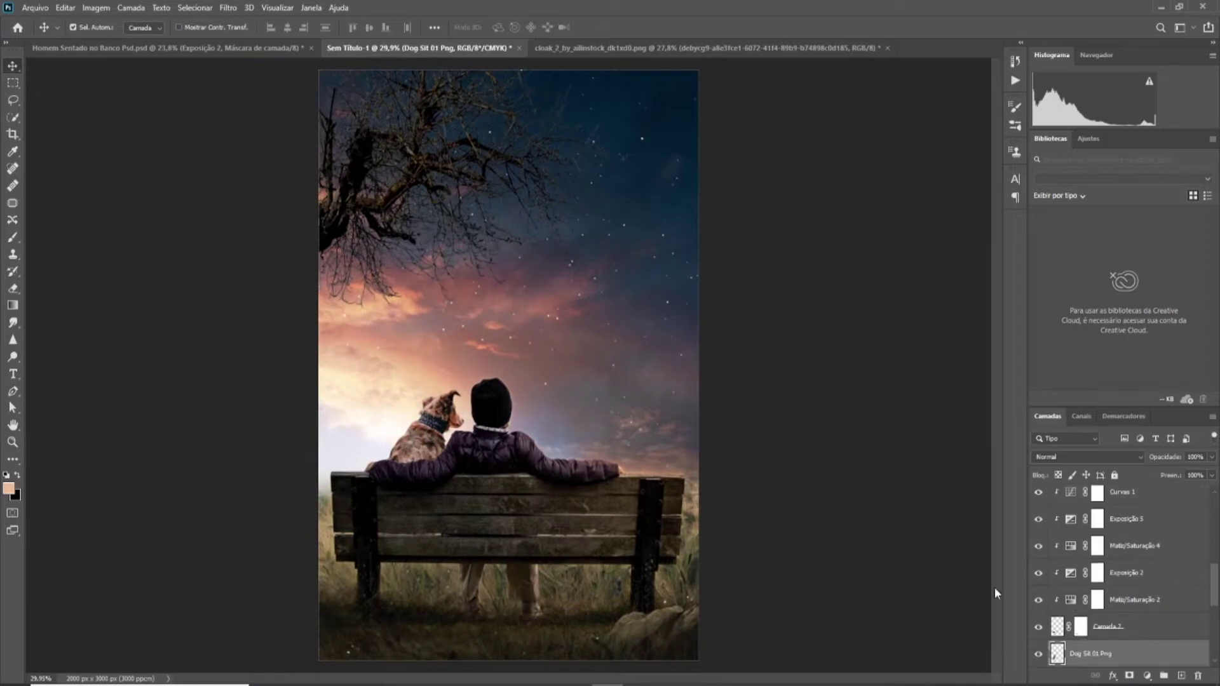
Give Dog Sit 01 Png a Multiply peach inner glow instead of an outer glow, slightly widened.
double_click(1130, 648)
click(718, 529)
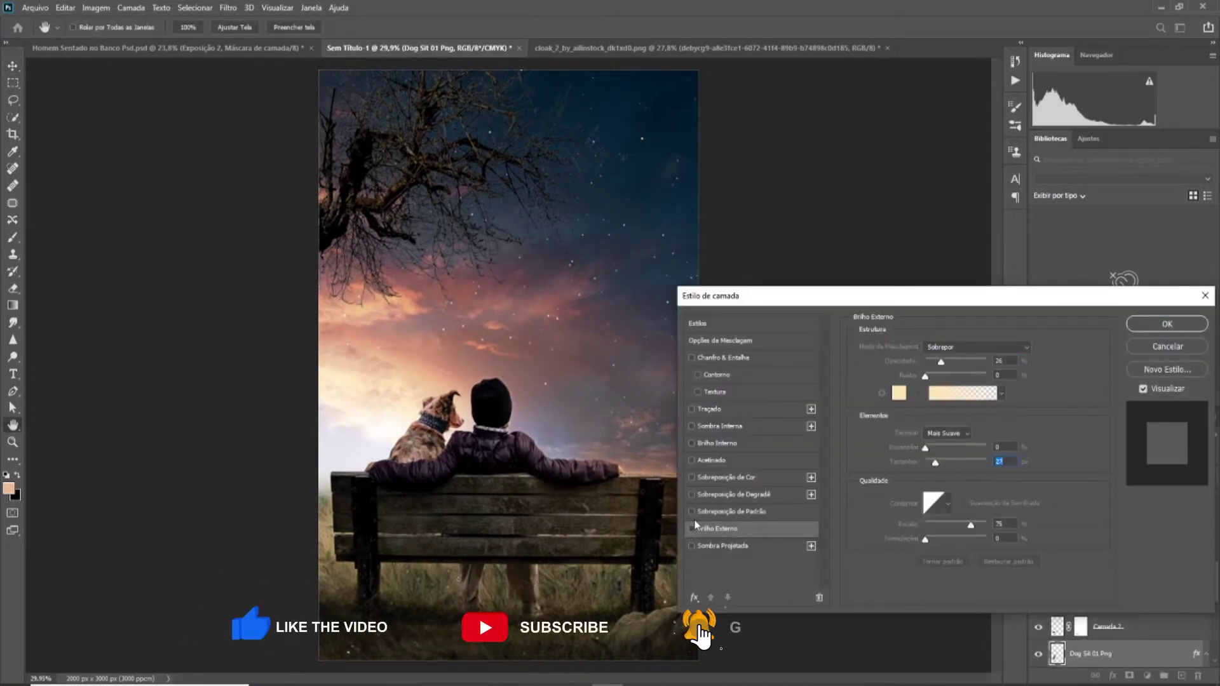
click(692, 528)
click(691, 444)
click(977, 347)
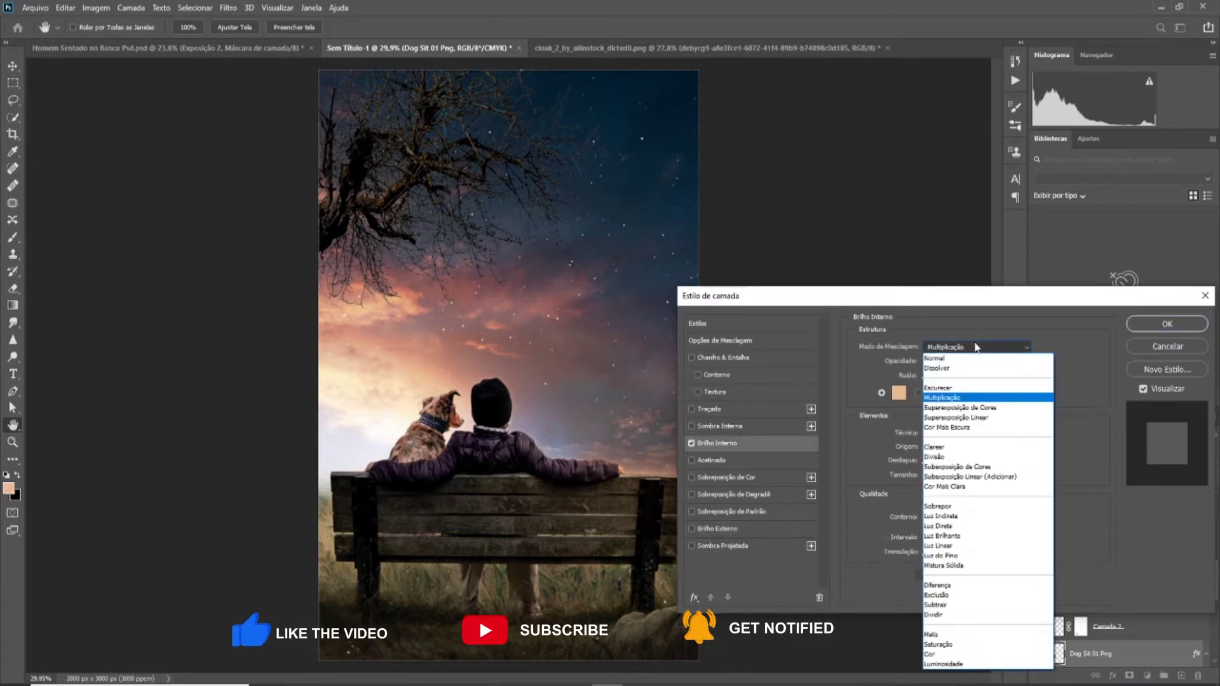
click(898, 393)
click(950, 153)
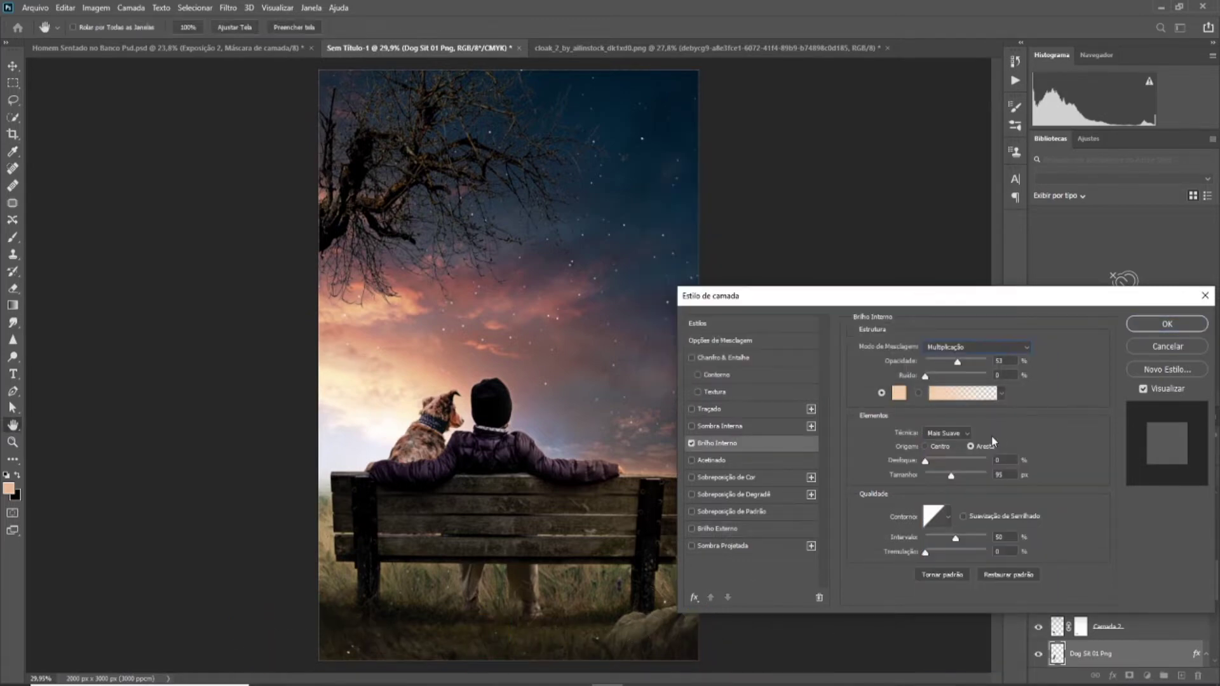
drag(957, 476, 959, 476)
click(1167, 325)
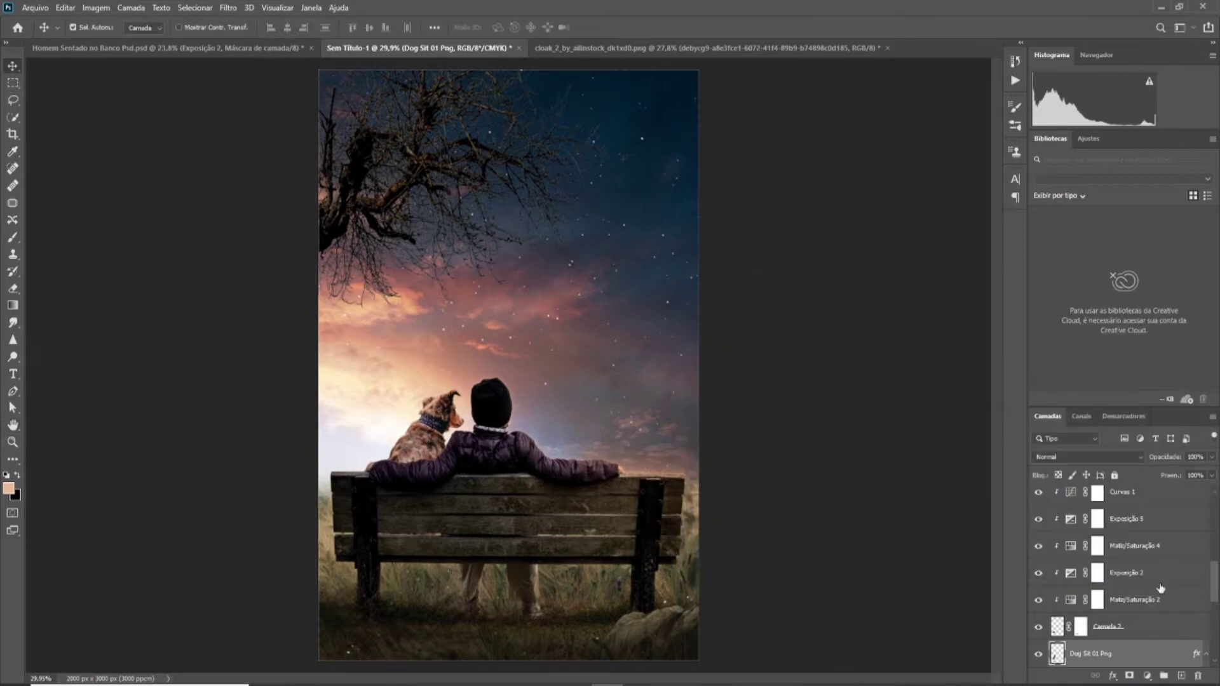
Add a Selective Color layer for the dog: Yellows at Cyan +100, Magenta -5, Yellow -2, Black +39.
scroll(1160, 588, down, 1)
click(1147, 675)
click(849, 213)
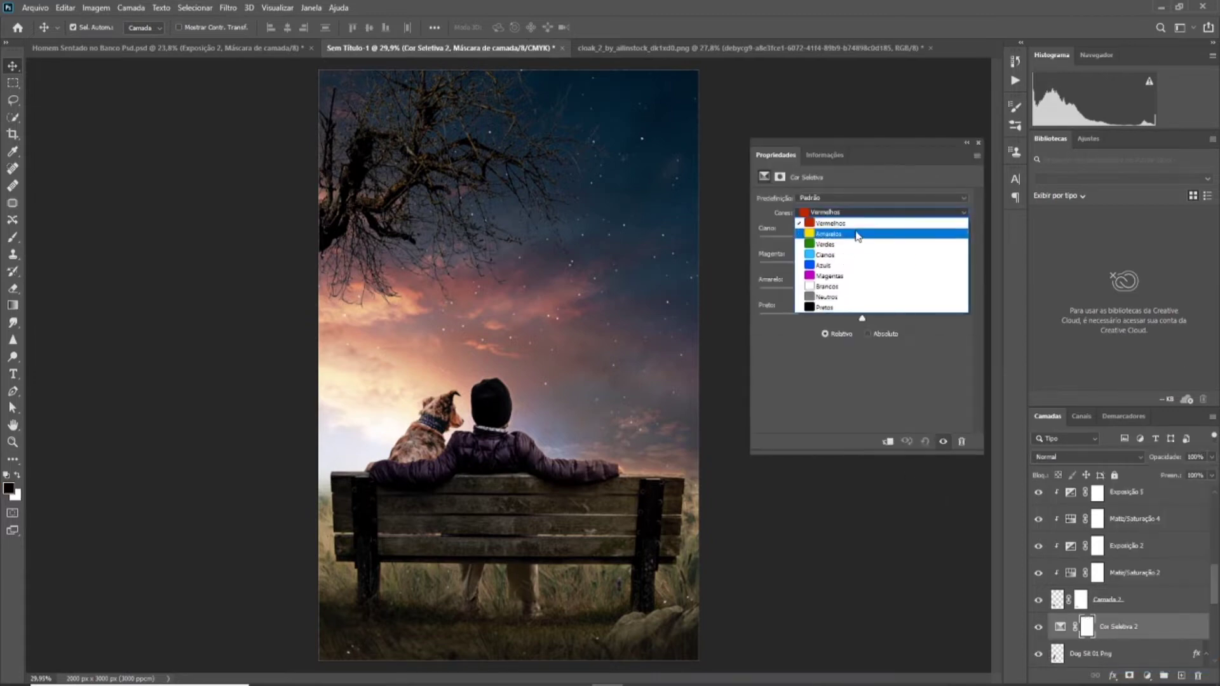
click(857, 235)
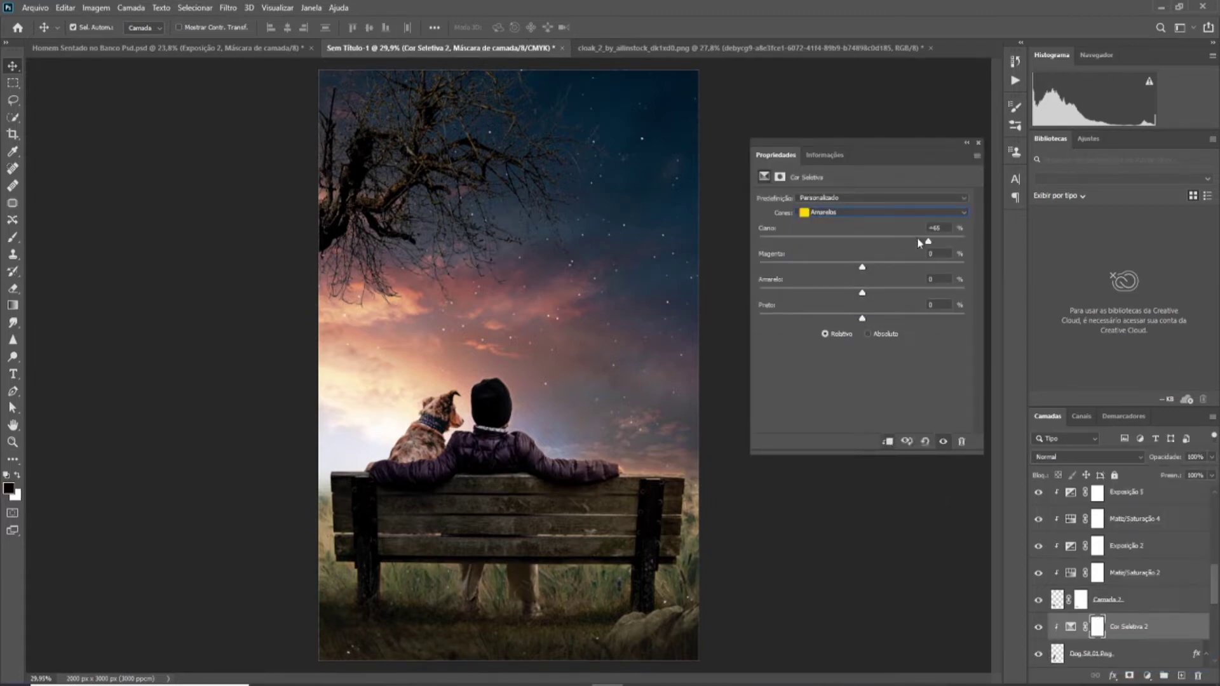
drag(905, 243, 968, 243)
mouse_move(862, 267)
mouse_down()
mouse_move(814, 267)
mouse_move(875, 273)
mouse_move(857, 272)
mouse_up()
drag(760, 294, 845, 296)
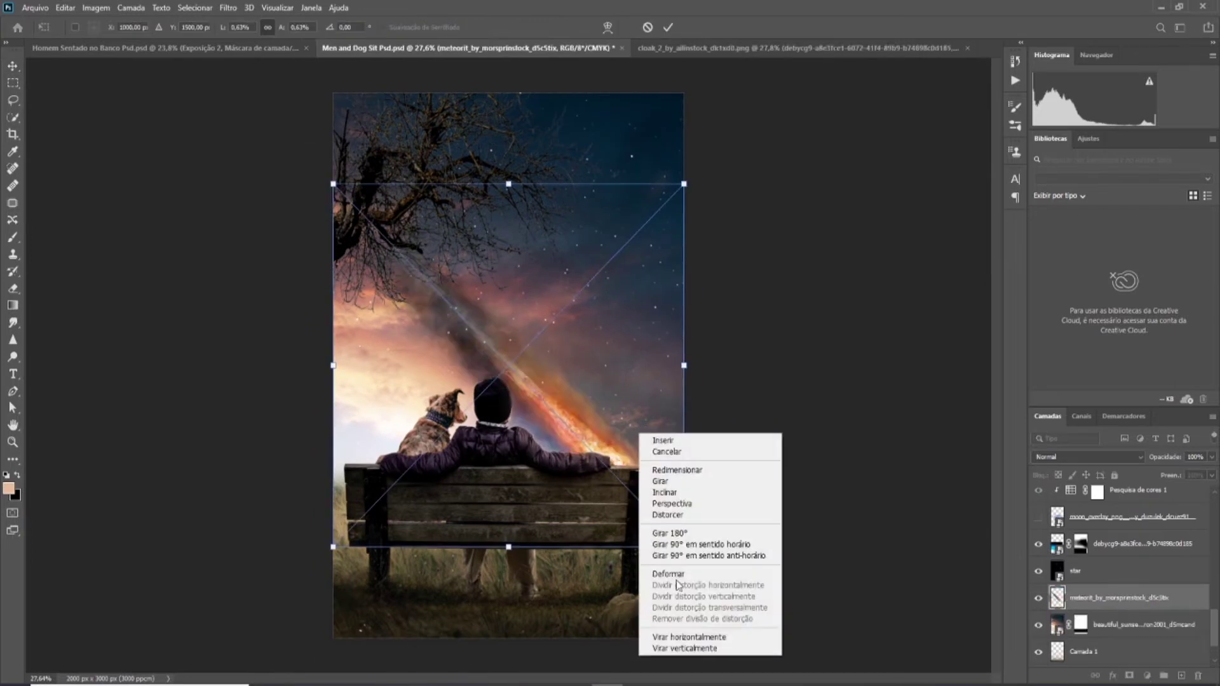
Scale the meteor down and move it into the upper-right sky.
mouse_move(552, 304)
mouse_down()
mouse_move(545, 321)
mouse_move(634, 127)
mouse_up()
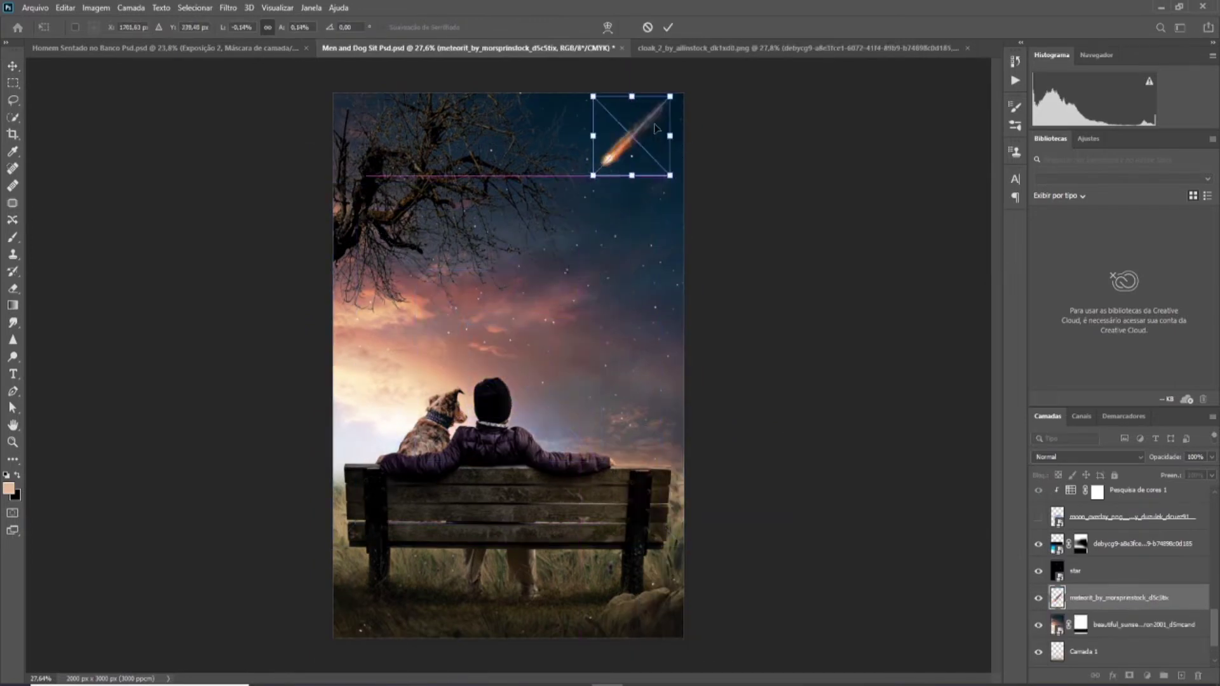
drag(675, 88, 649, 119)
key(Return)
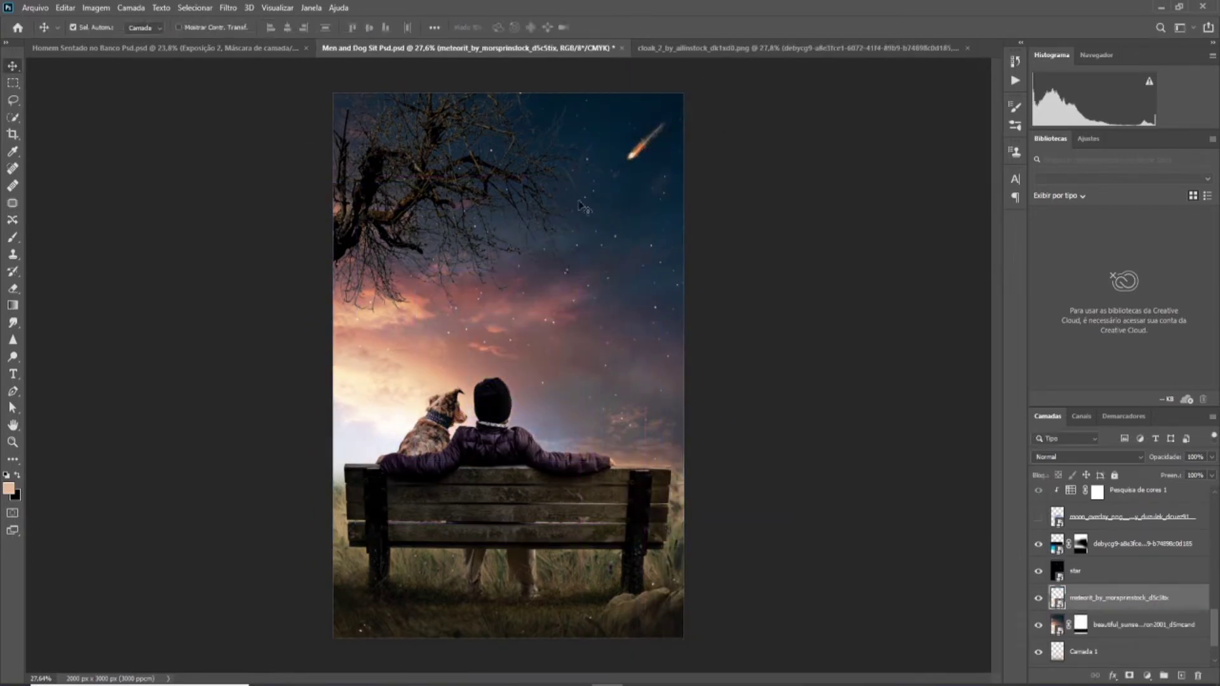
Set the meteor's blend mode to Divide and apply a Motion Blur to it.
click(1086, 457)
click(1048, 465)
click(228, 8)
click(470, 205)
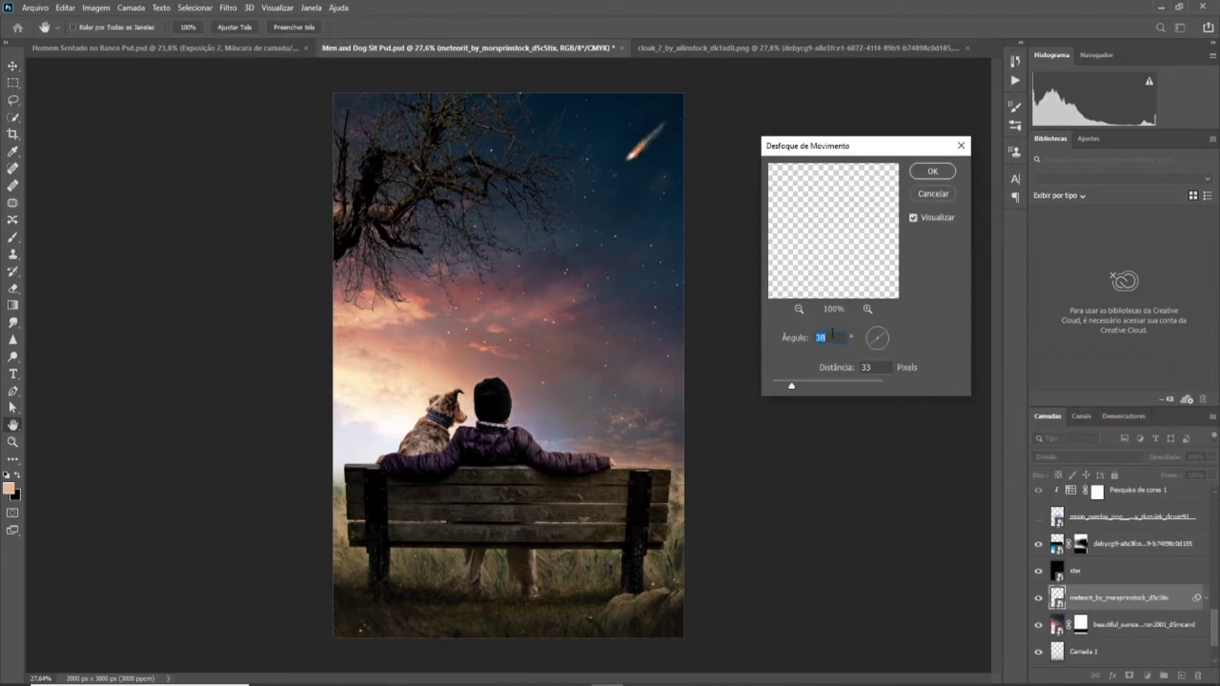
click(932, 171)
Duplicate the meteor twice, placing the copies progressively down and left in the sky.
key(ctrl+j)
key(ctrl+t)
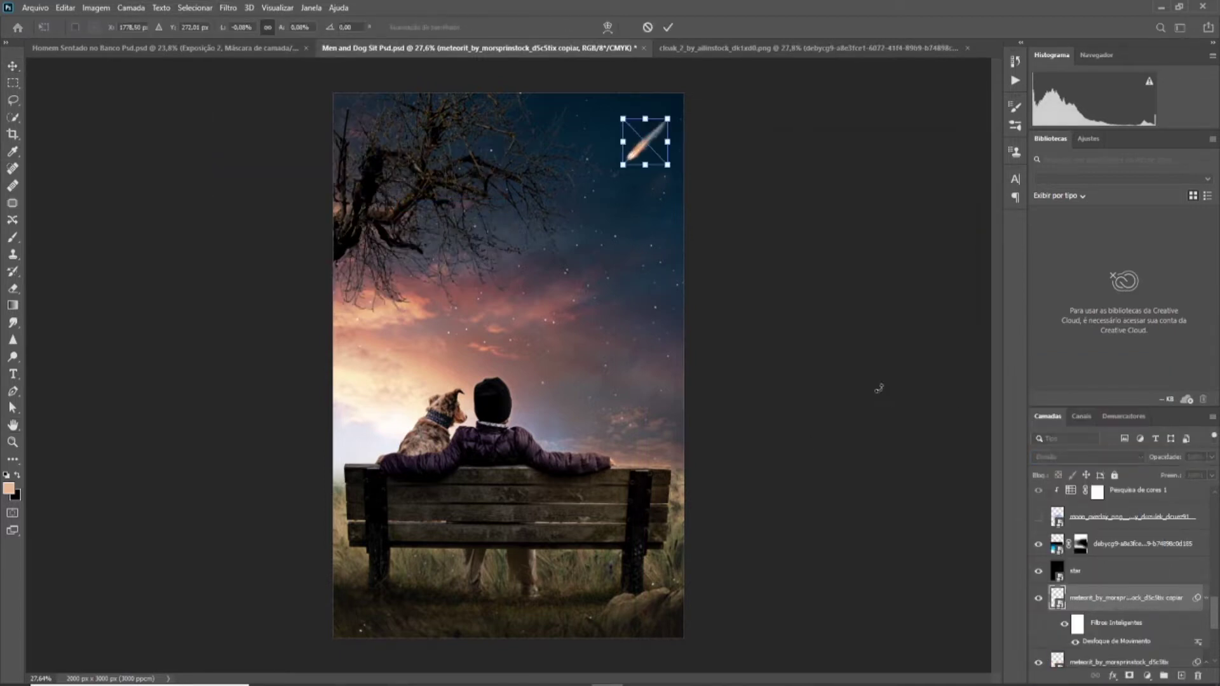
drag(644, 149, 627, 226)
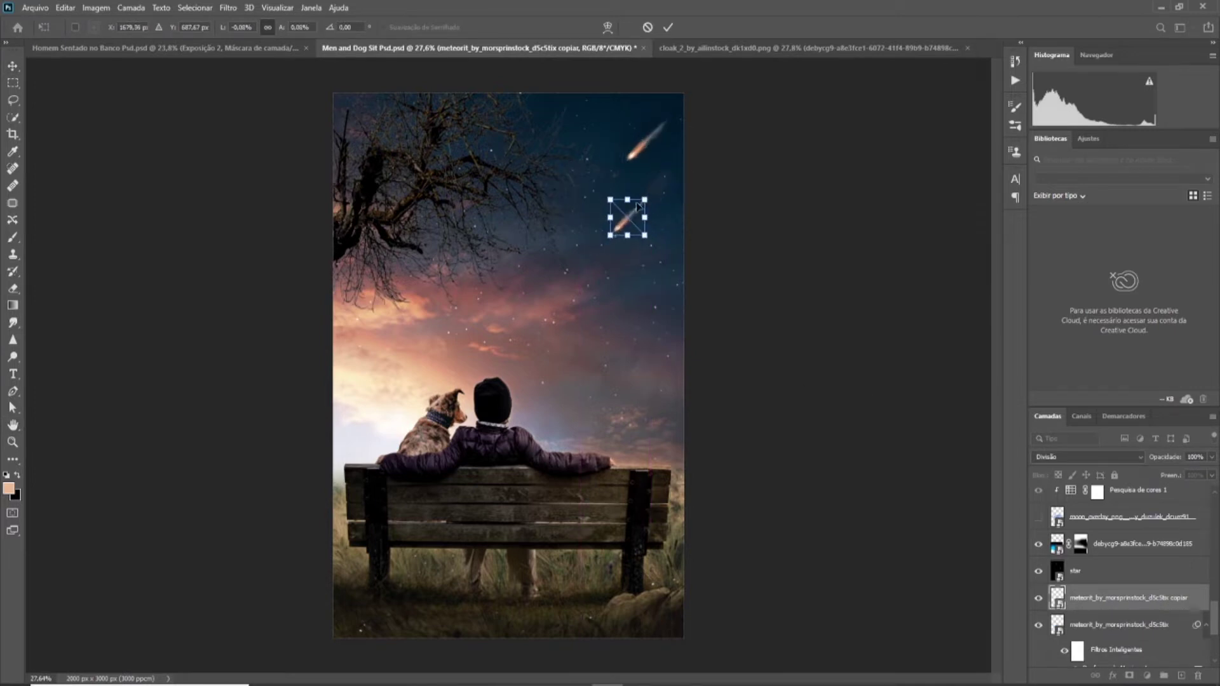
key(Return)
key(ctrl+j)
key(ctrl+t)
drag(626, 216, 559, 235)
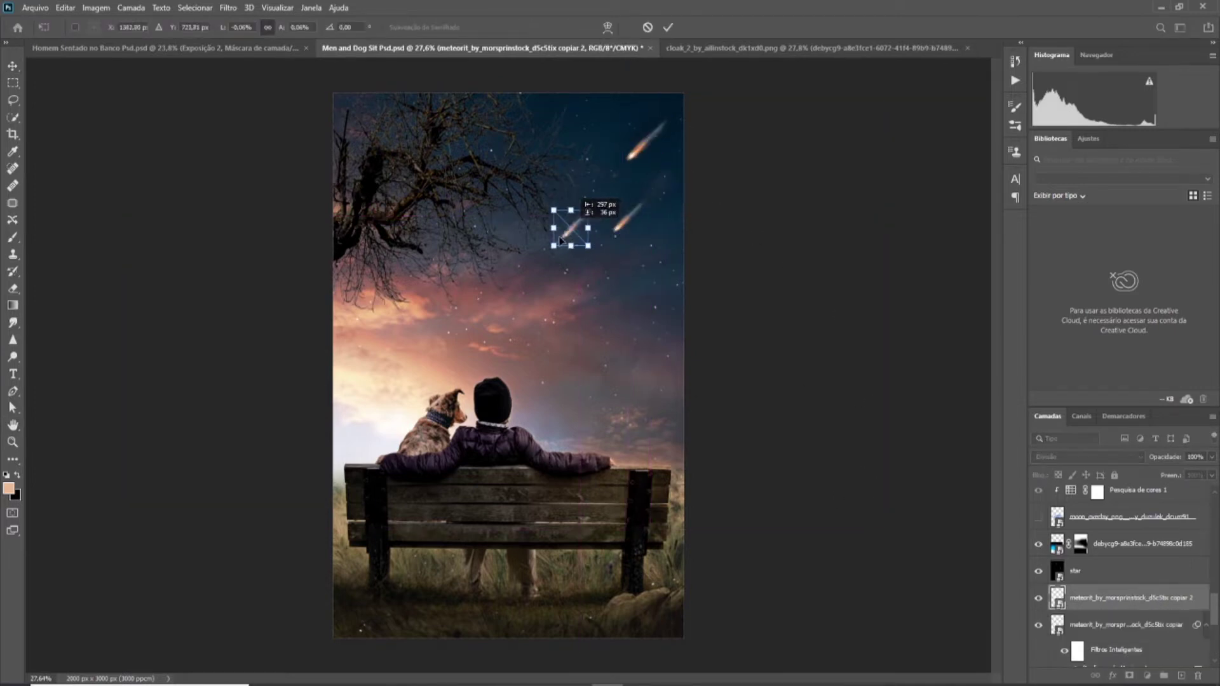
key(Return)
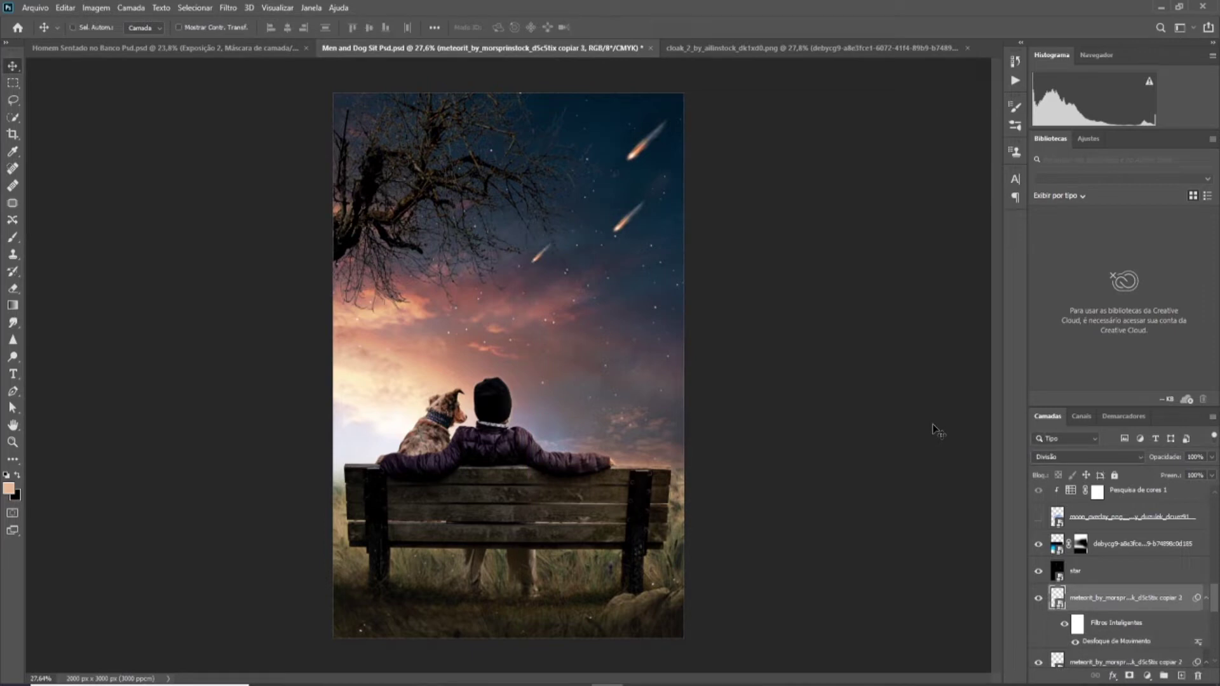
Add two more meteor copies, one near the top of the sky and one lower left.
key(ctrl+j)
key(ctrl+t)
drag(540, 253, 522, 140)
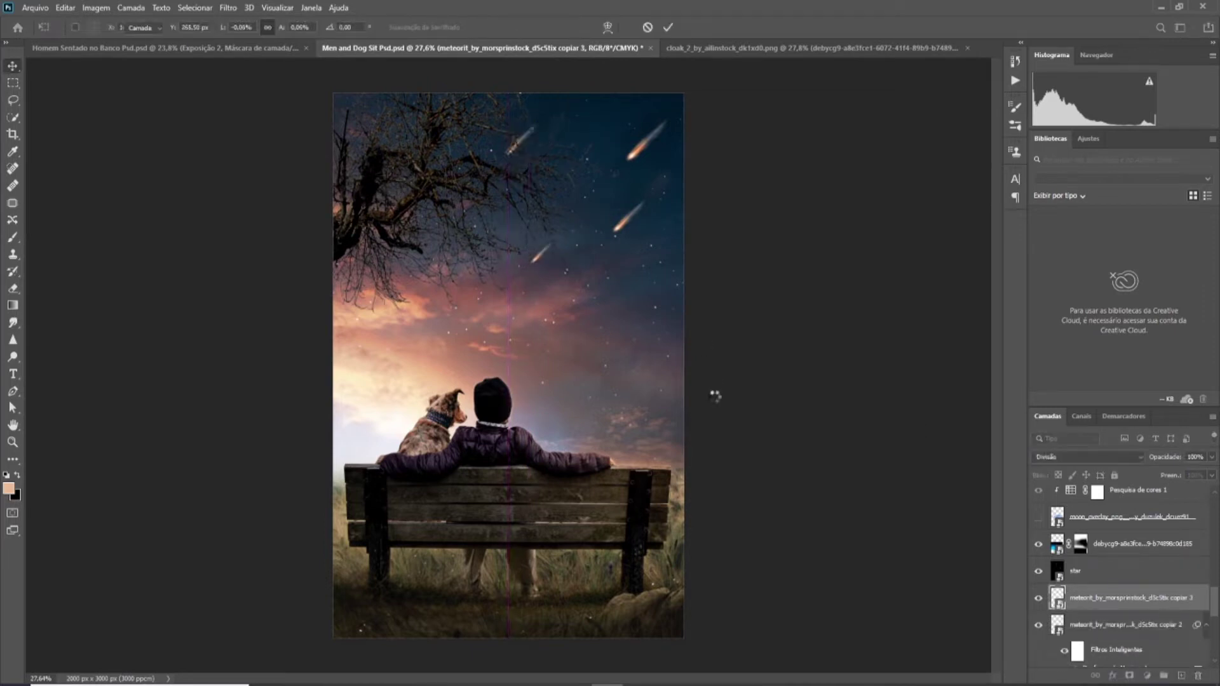
key(Return)
key(ctrl+j)
key(ctrl+t)
drag(516, 191, 482, 284)
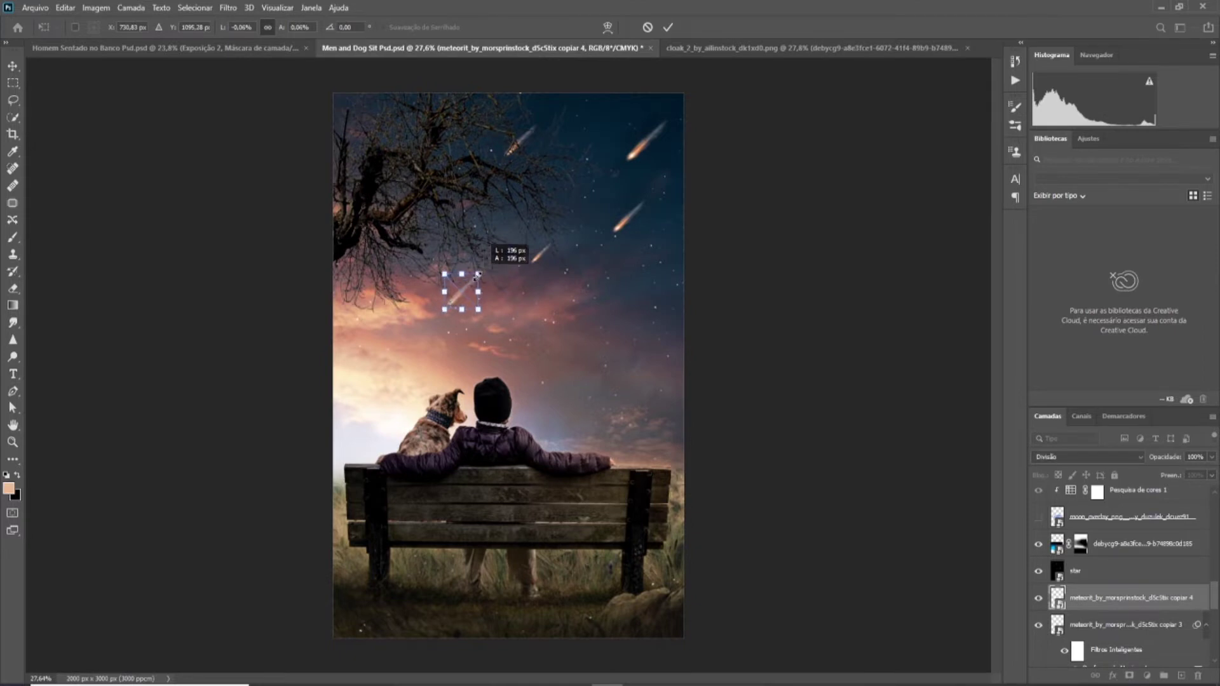
key(Return)
Add further meteor copies spread across the sky, repeating them with Ctrl+Alt+T.
key(ctrl+j)
key(ctrl+t)
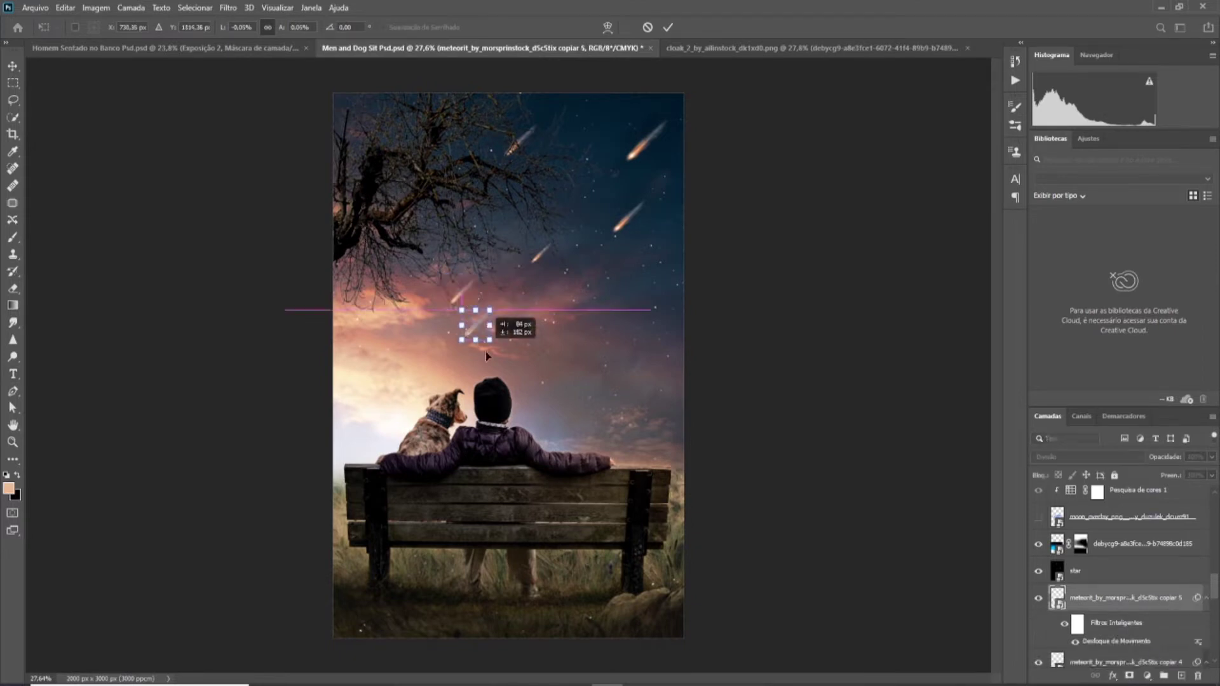
drag(487, 356, 402, 166)
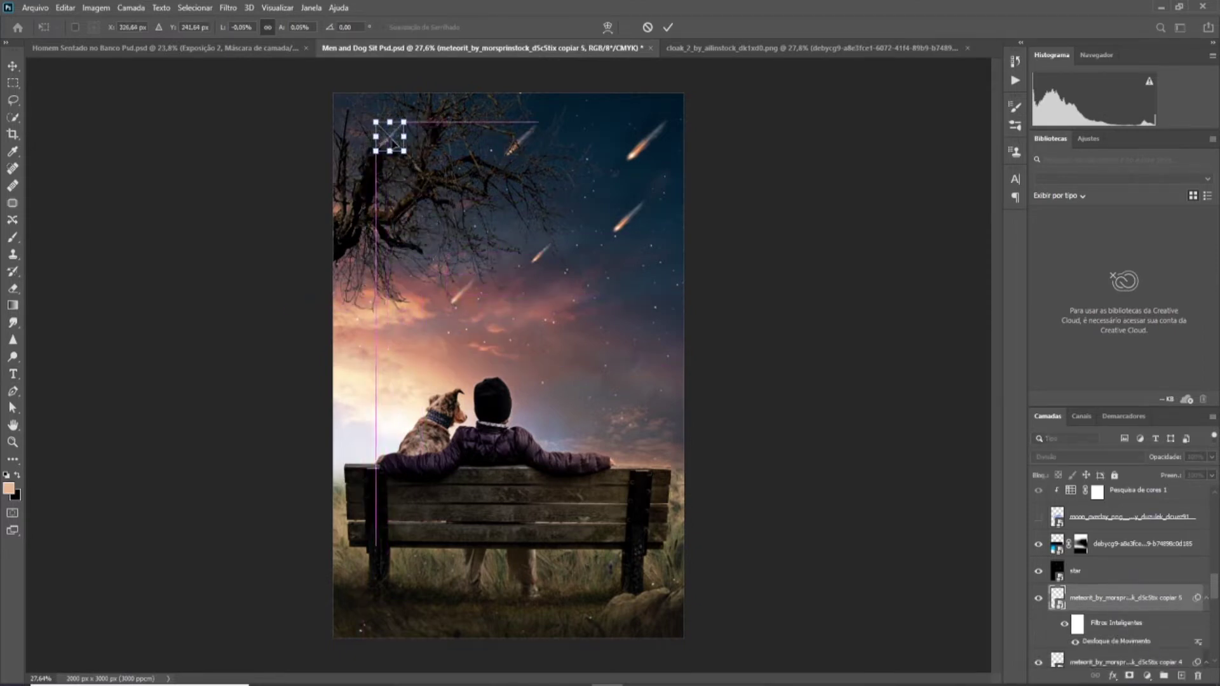
key(Return)
key(ctrl+j)
key(ctrl+t)
mouse_move(389, 149)
mouse_down()
mouse_move(432, 348)
mouse_move(671, 252)
mouse_up()
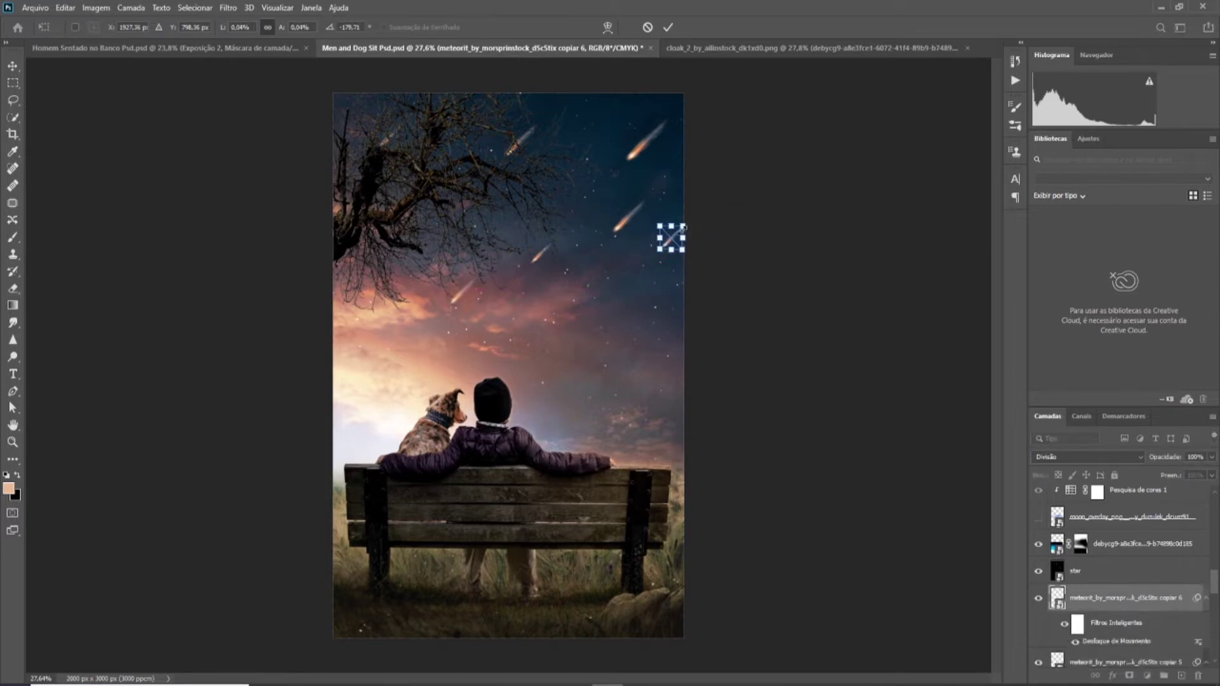
mouse_move(676, 245)
mouse_down()
mouse_move(729, 283)
mouse_move(483, 359)
mouse_up()
key(ctrl+alt+t)
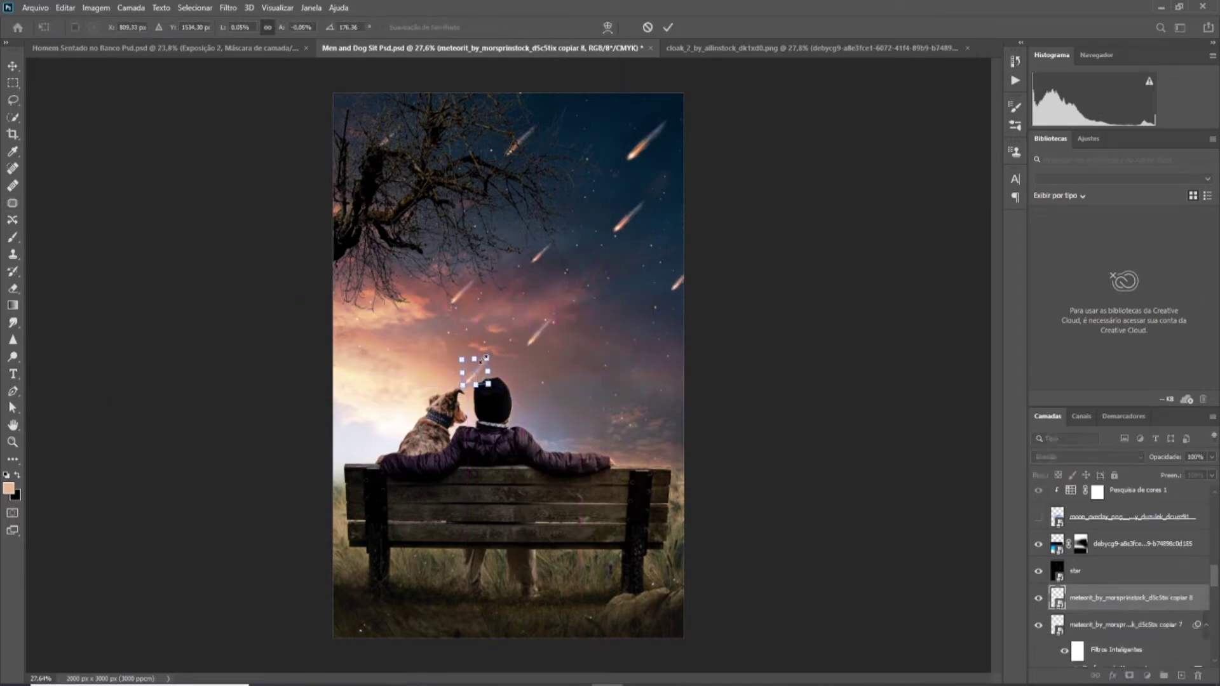
key(ctrl+alt+t)
scroll(646, 341, down, 3)
Place a meteor right of the man's head and another copy up and right of it.
scroll(646, 346, up, 4)
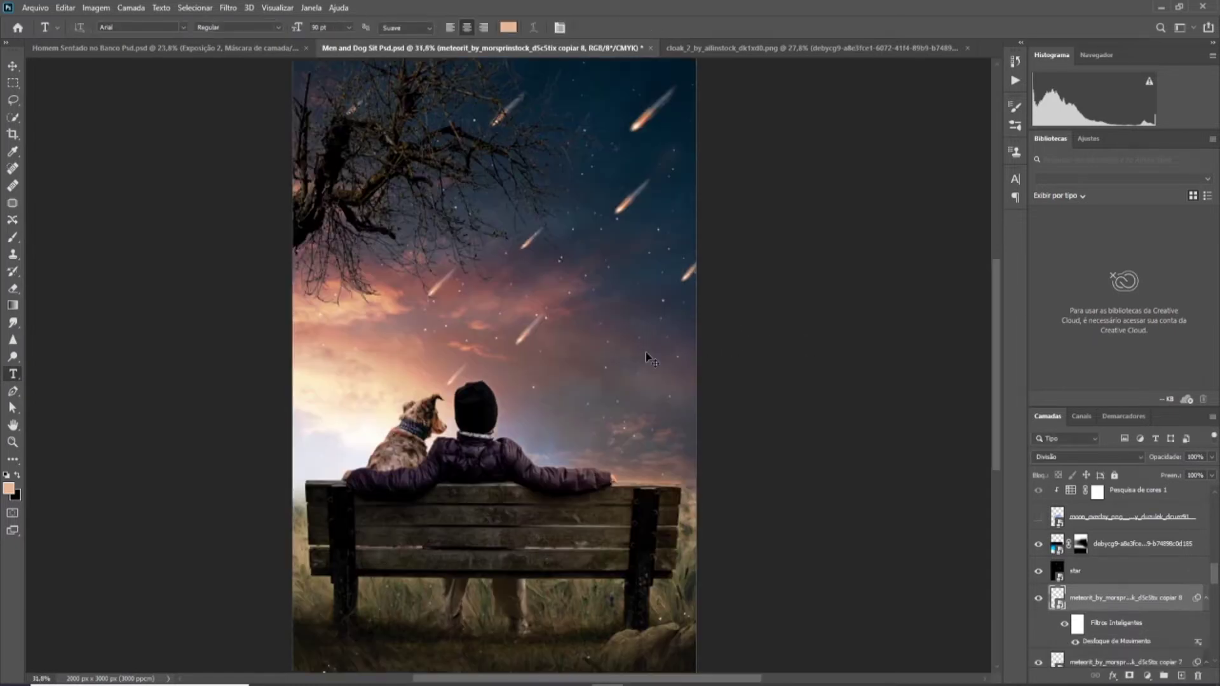
mouse_move(466, 375)
mouse_down()
mouse_move(575, 379)
mouse_move(569, 394)
mouse_up()
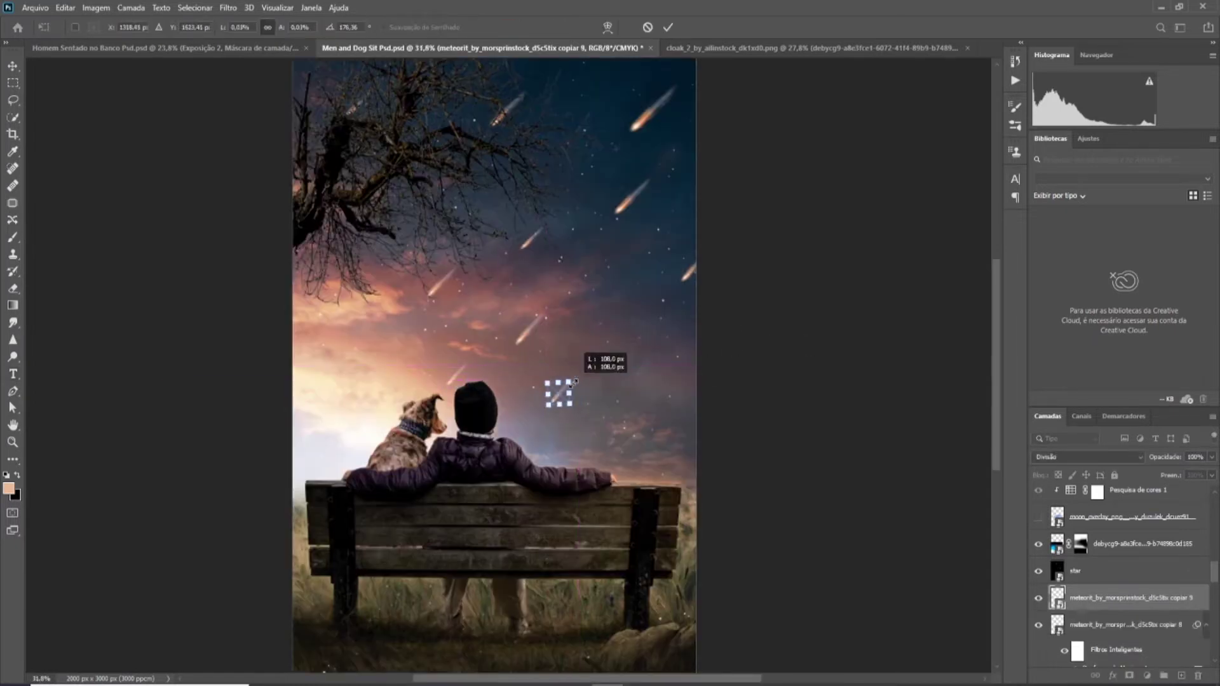
key(ctrl+alt+t)
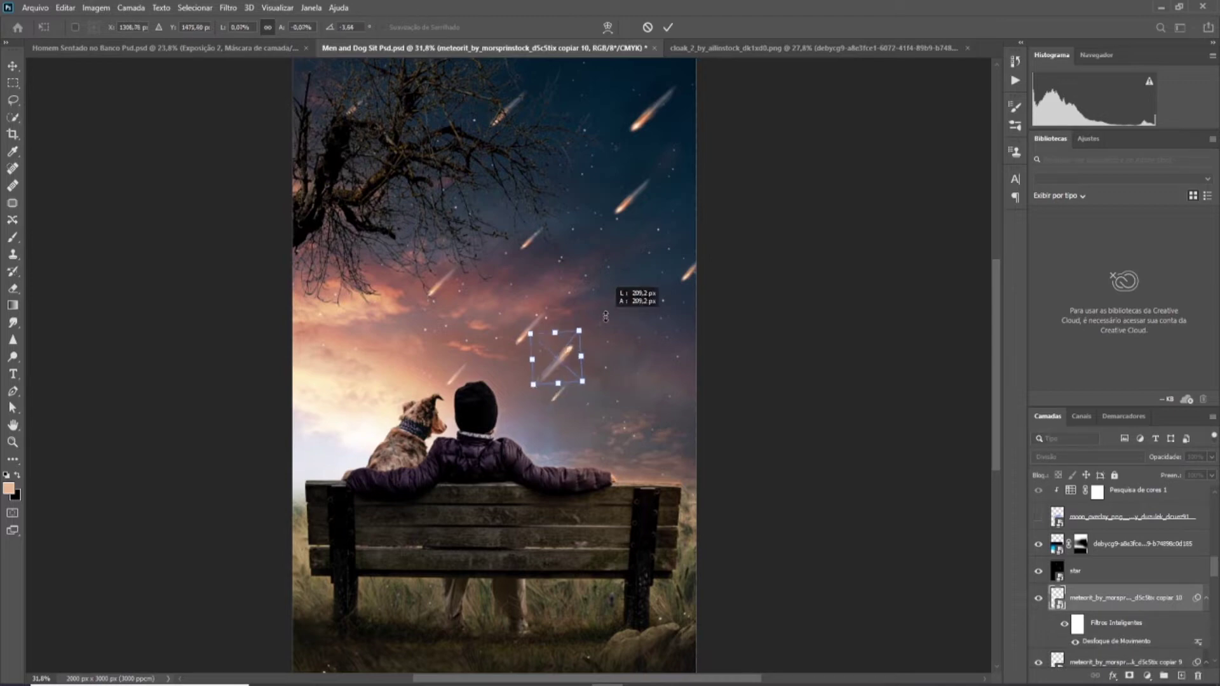
drag(559, 395, 604, 301)
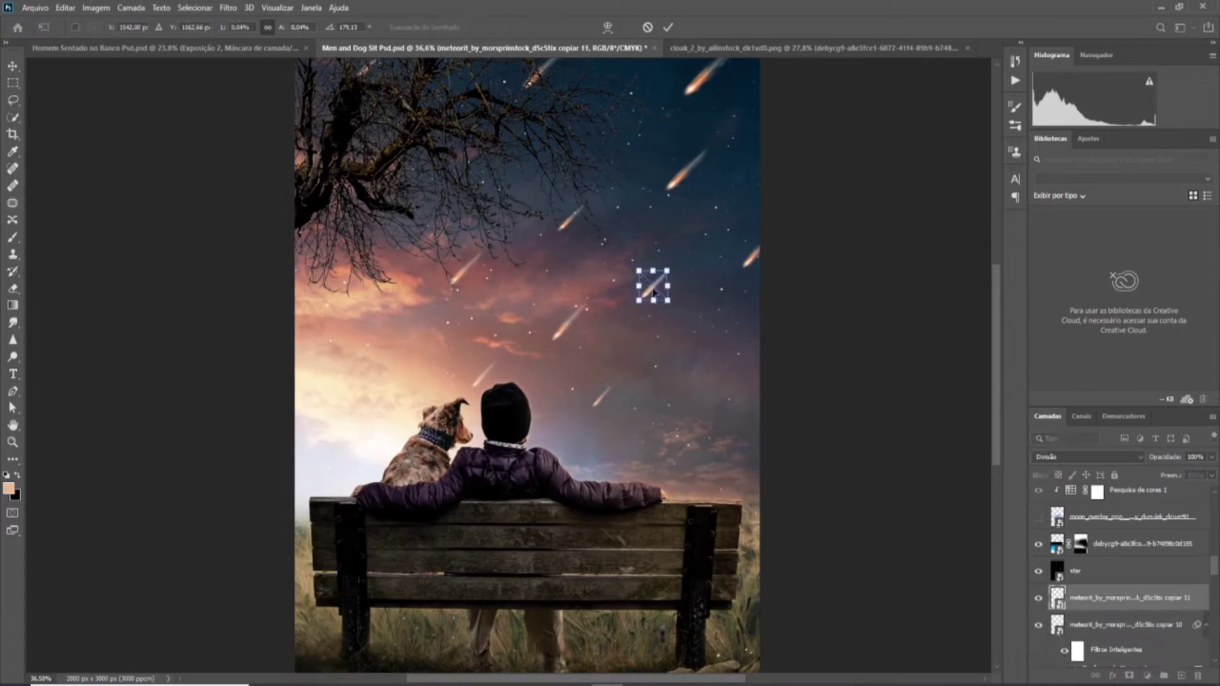
key(Return)
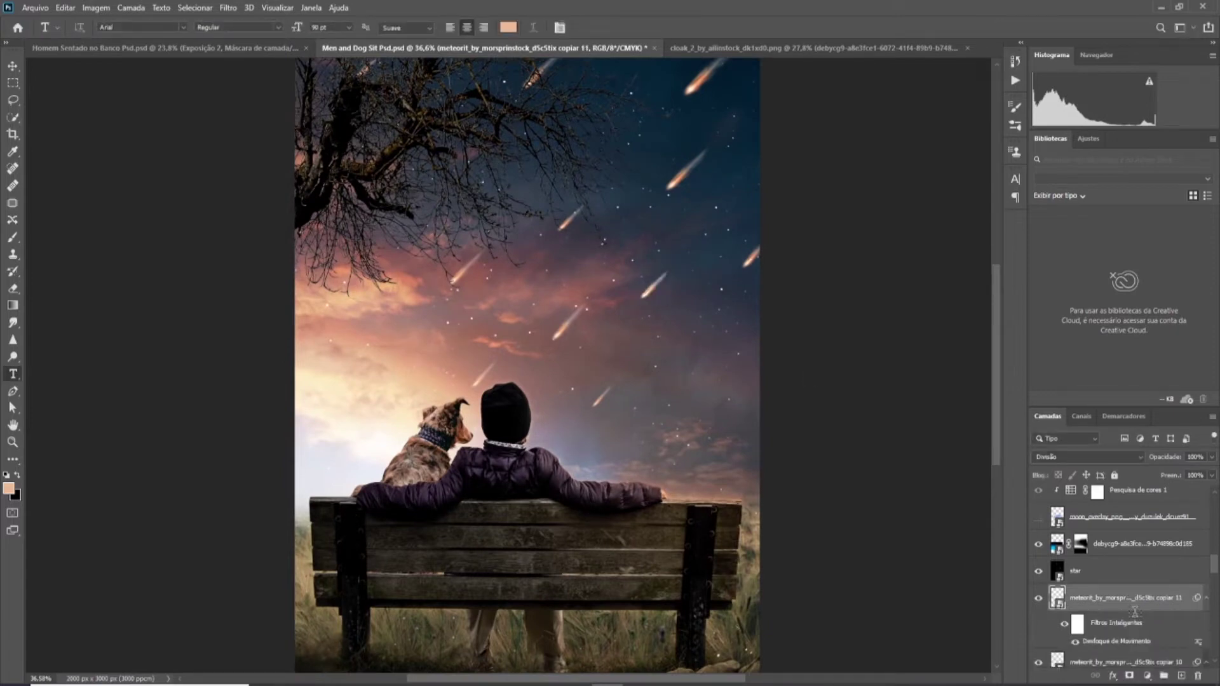
key(v)
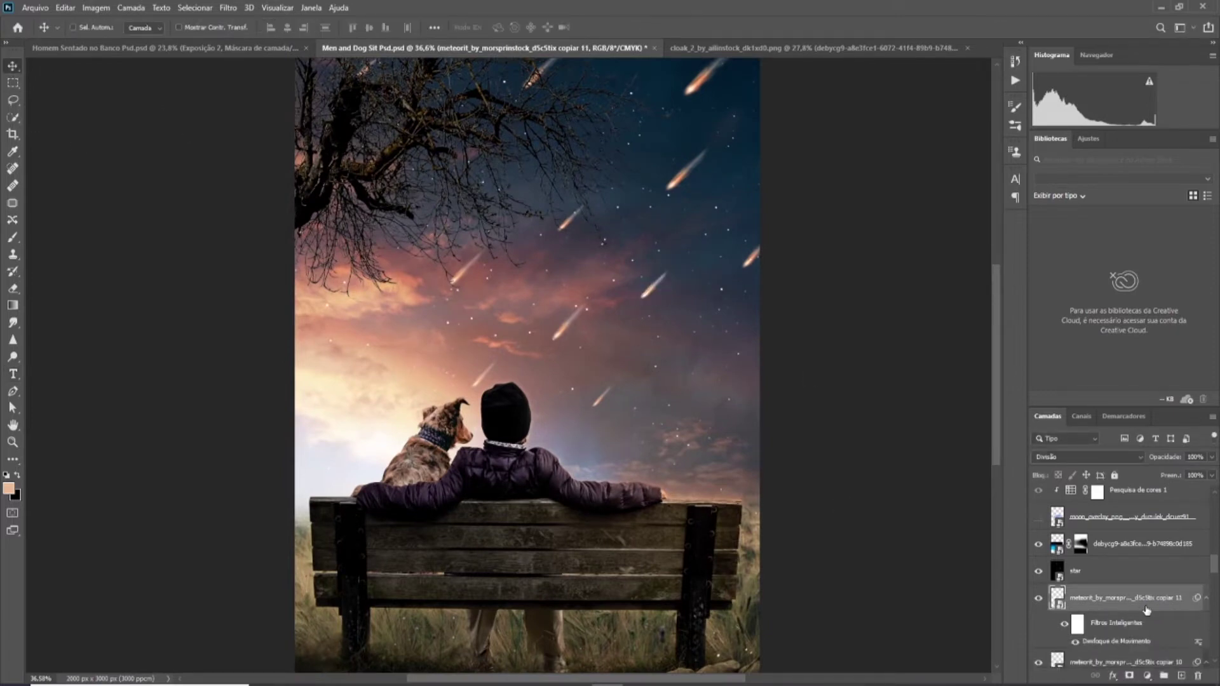
Add meteor copies falling toward the dog and beside the man.
key(ctrl+alt+t)
mouse_move(623, 293)
mouse_down()
mouse_move(330, 433)
mouse_move(340, 334)
mouse_up()
key(Return)
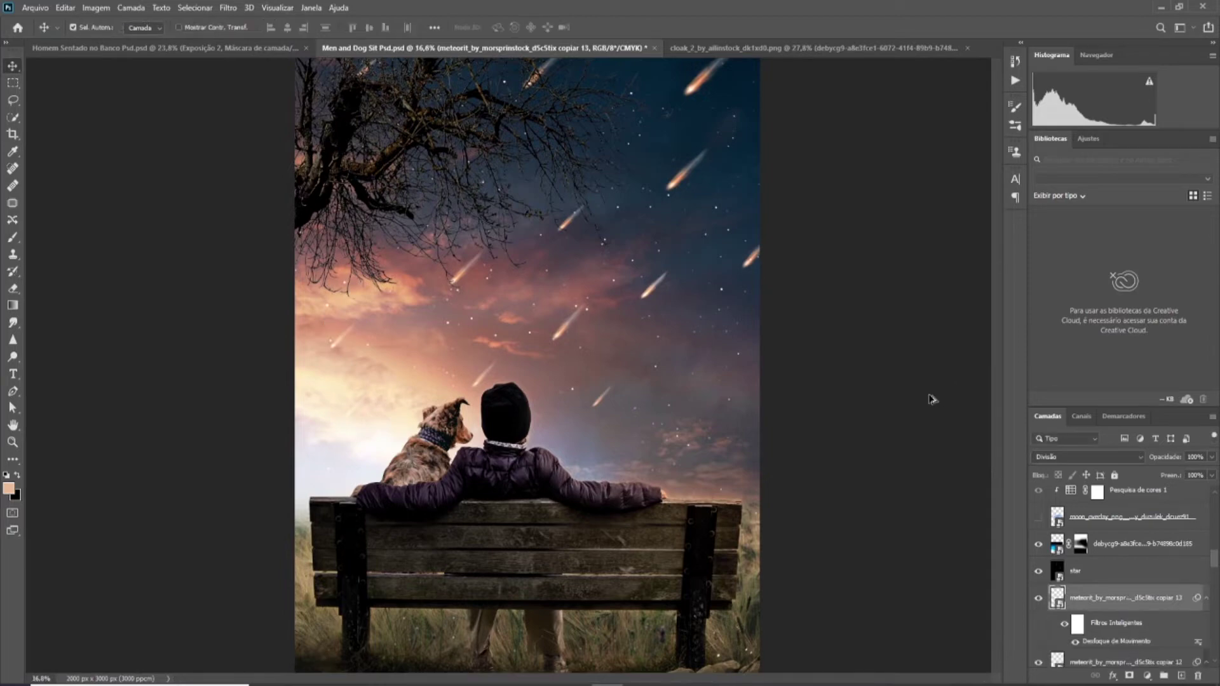
scroll(875, 398, down, 5)
scroll(760, 409, up, 3)
key(ctrl+alt+t)
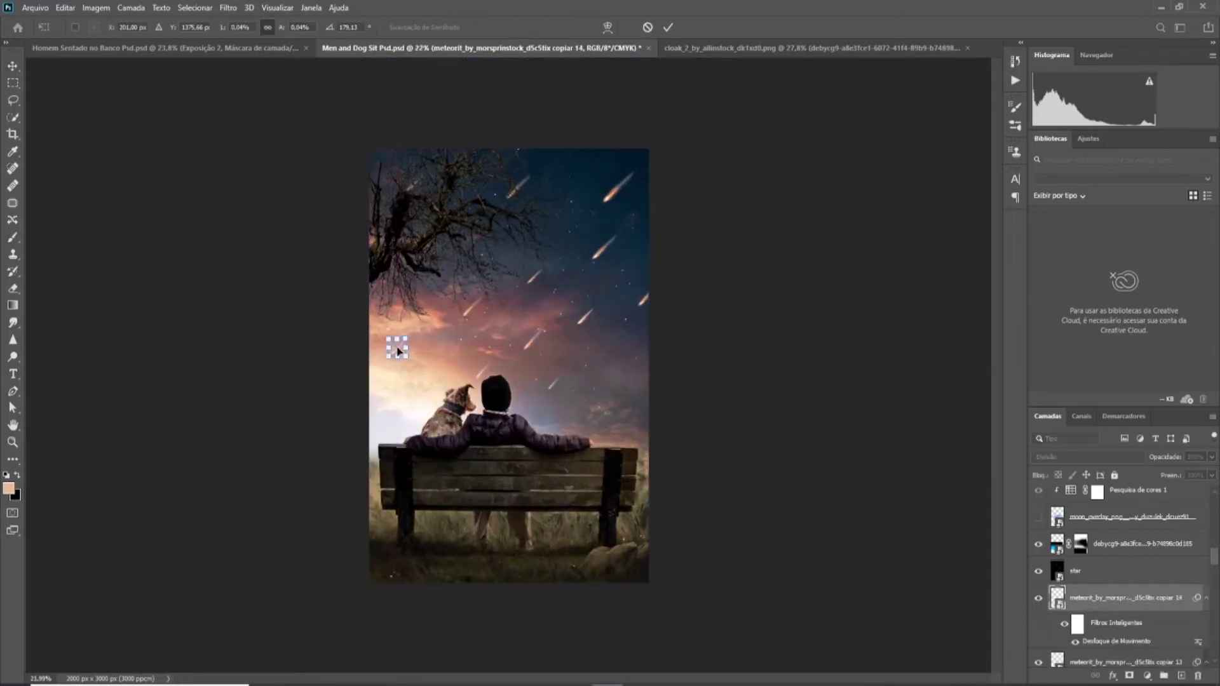
mouse_move(401, 346)
mouse_down()
mouse_move(610, 389)
mouse_move(617, 375)
mouse_up()
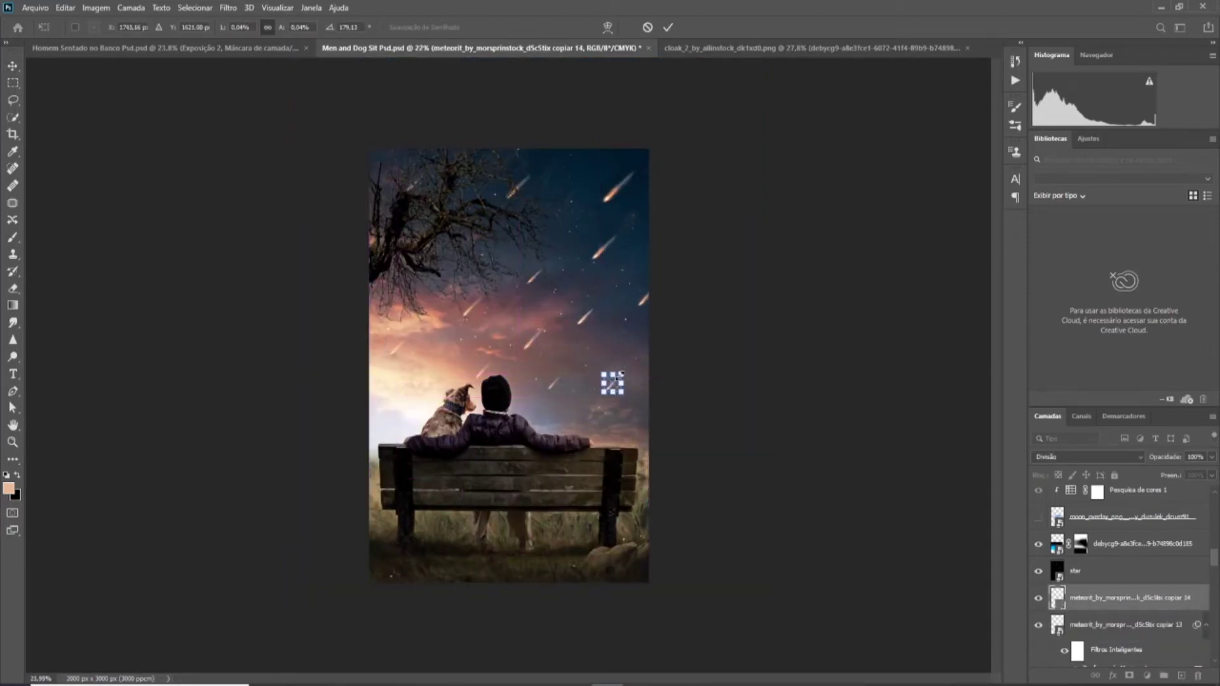
key(Return)
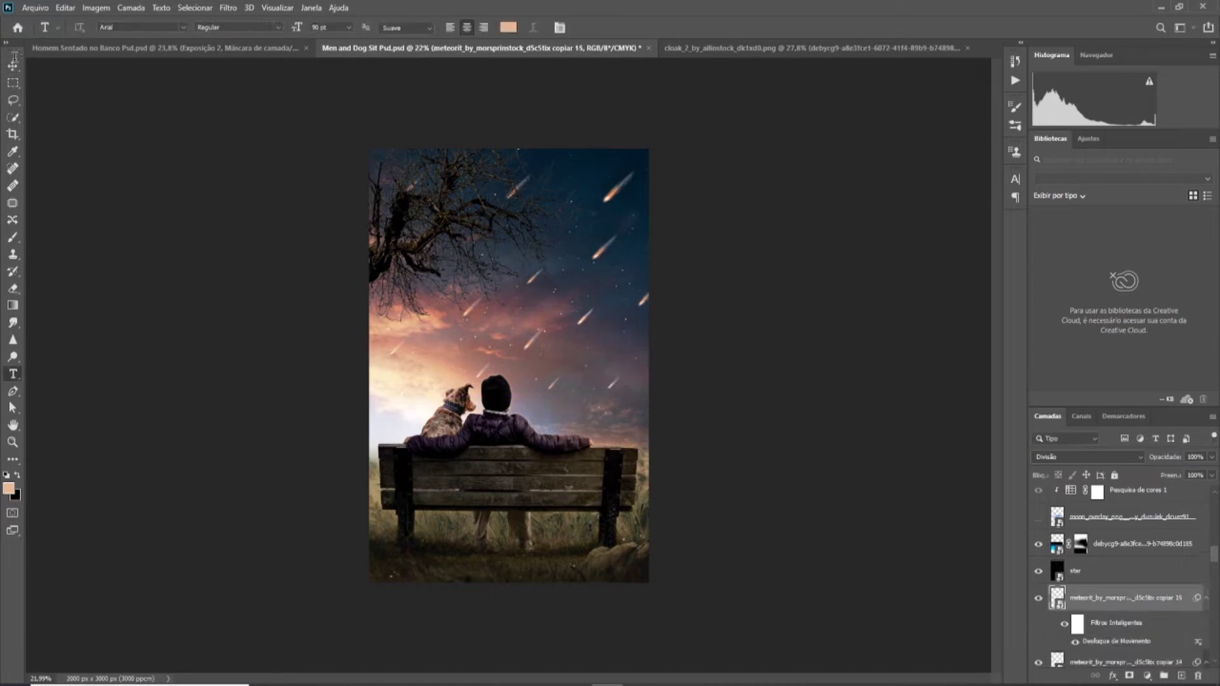
Add one last small meteor copy low in the clouds.
key(ctrl+alt+t)
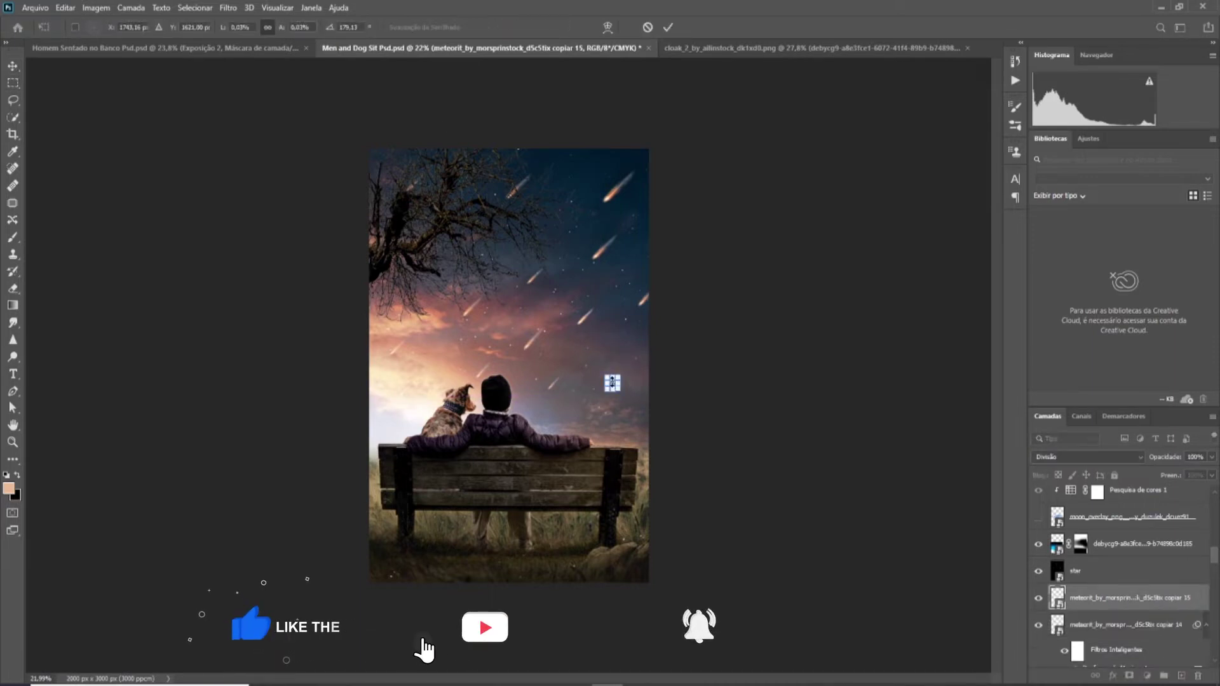
scroll(612, 381, up, 5)
drag(658, 448, 565, 517)
key(Return)
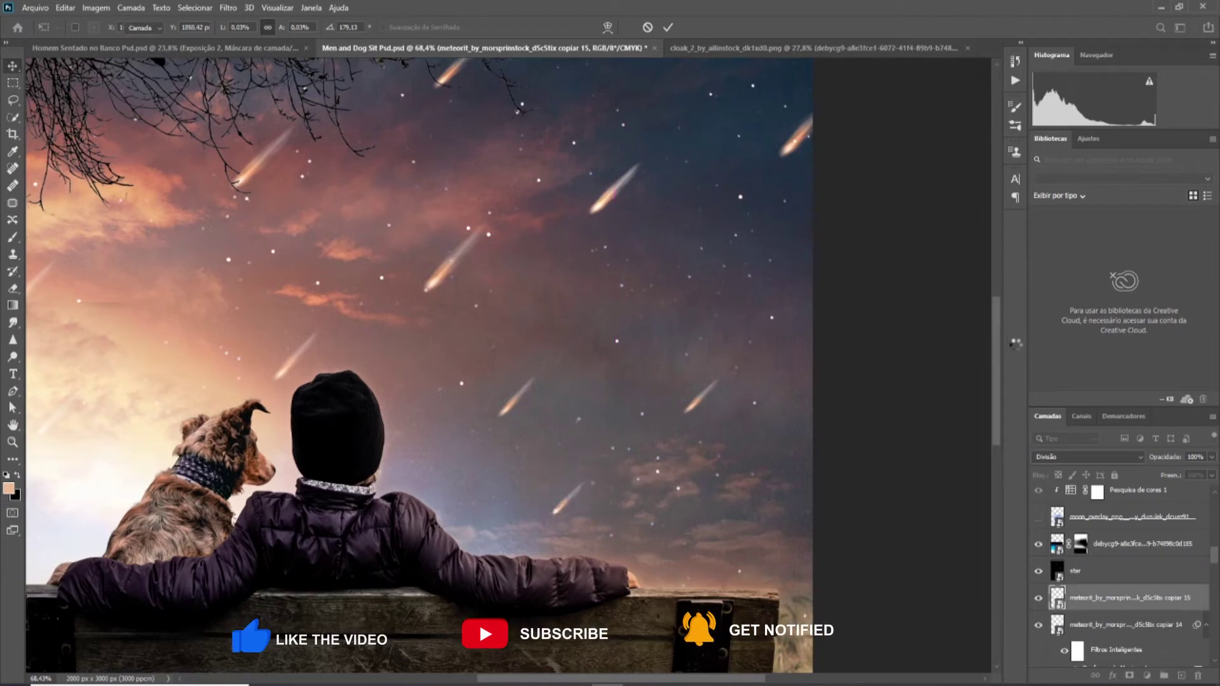
scroll(1174, 612, down, 5)
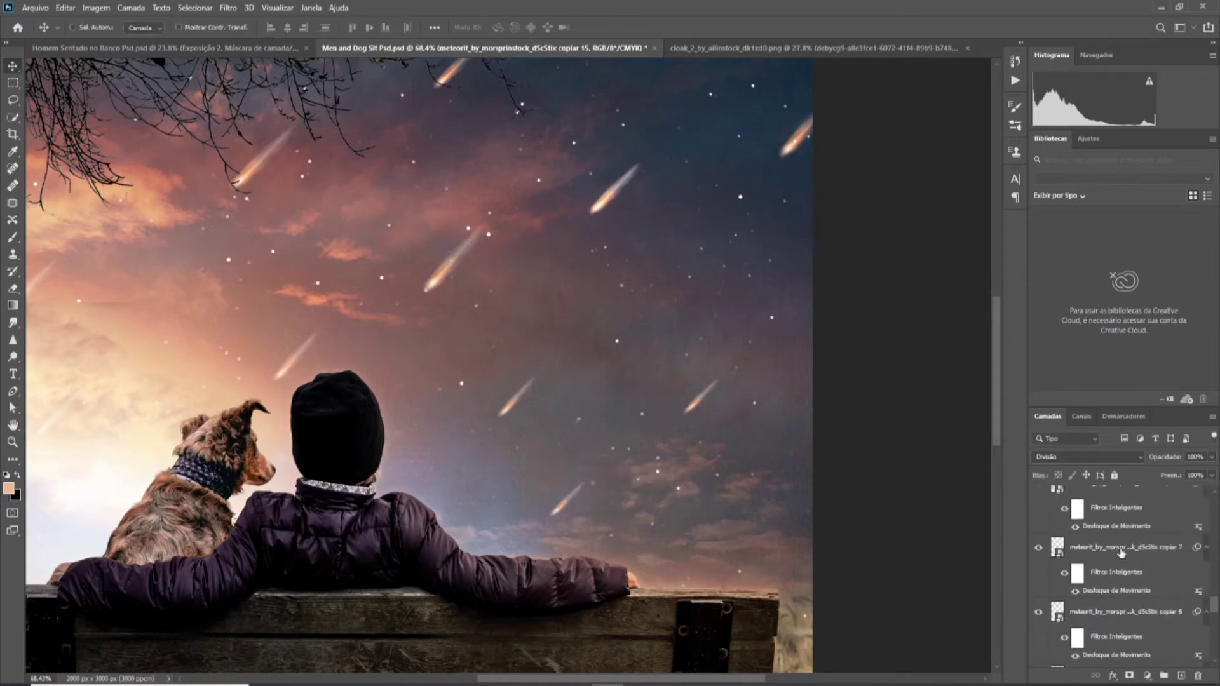
scroll(1122, 552, down, 5)
scroll(1121, 559, down, 5)
Group all meteor layers with Ctrl+G and set the group's blend mode to Cor Mais Clara.
scroll(1124, 566, down, 3)
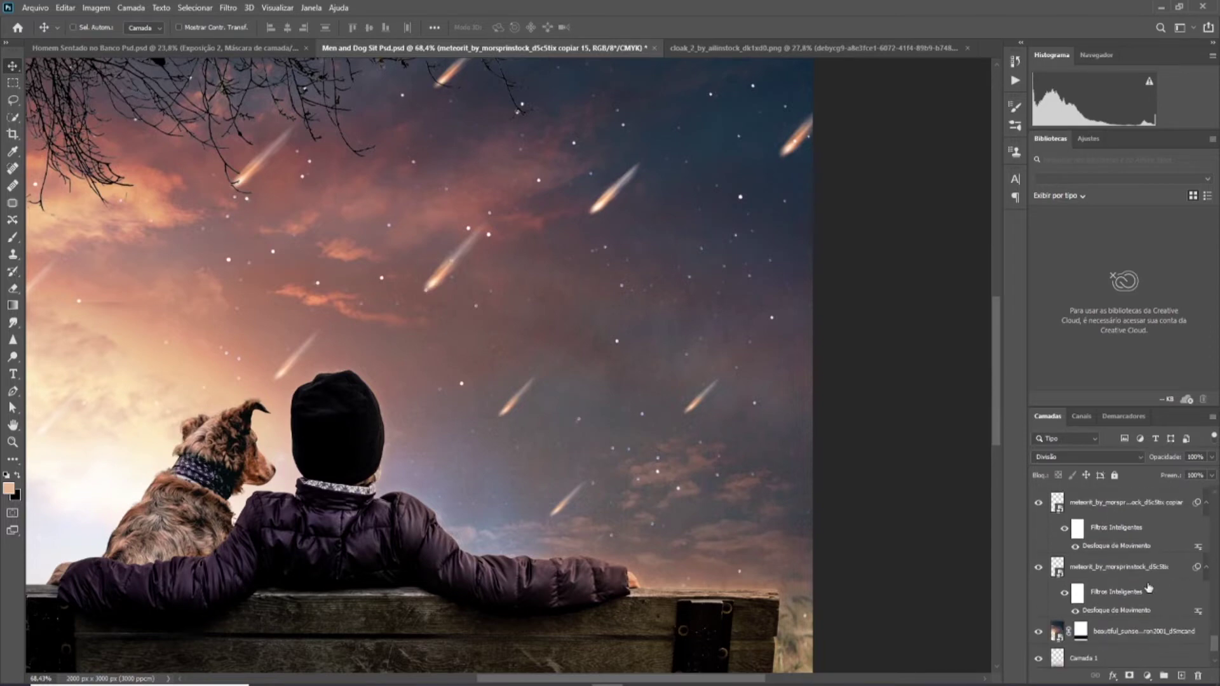
shift+click(1126, 569)
key(ctrl+g)
click(1038, 551)
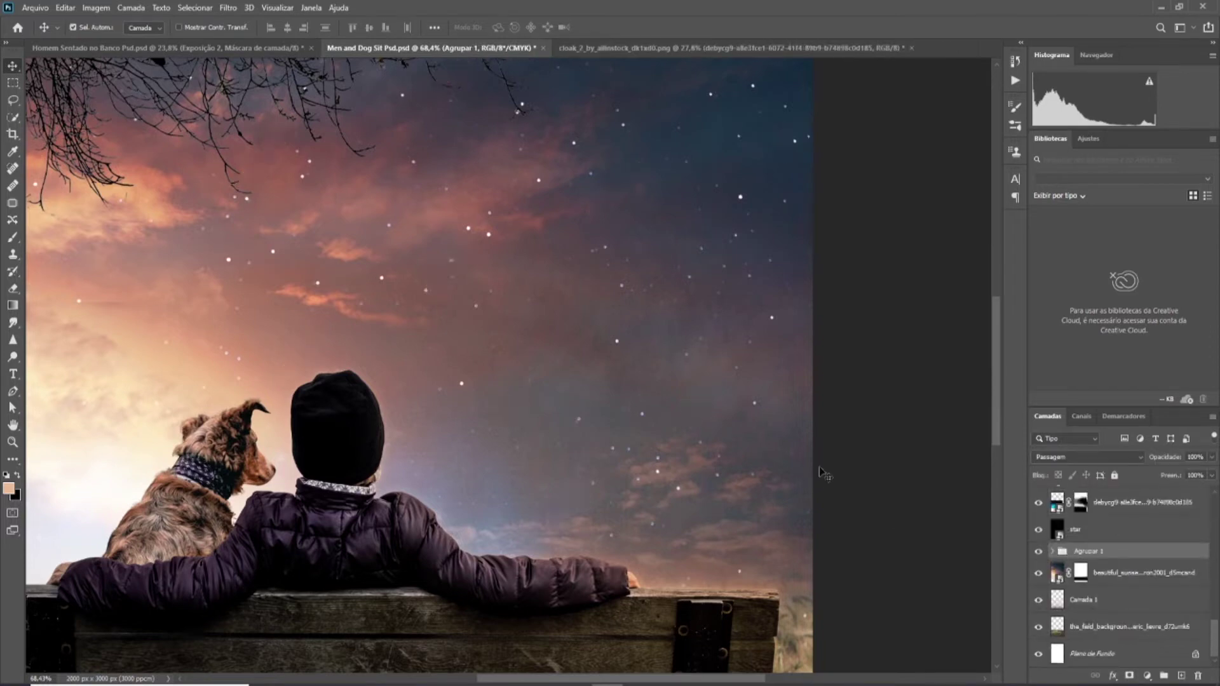
scroll(879, 468, down, 5)
click(1083, 457)
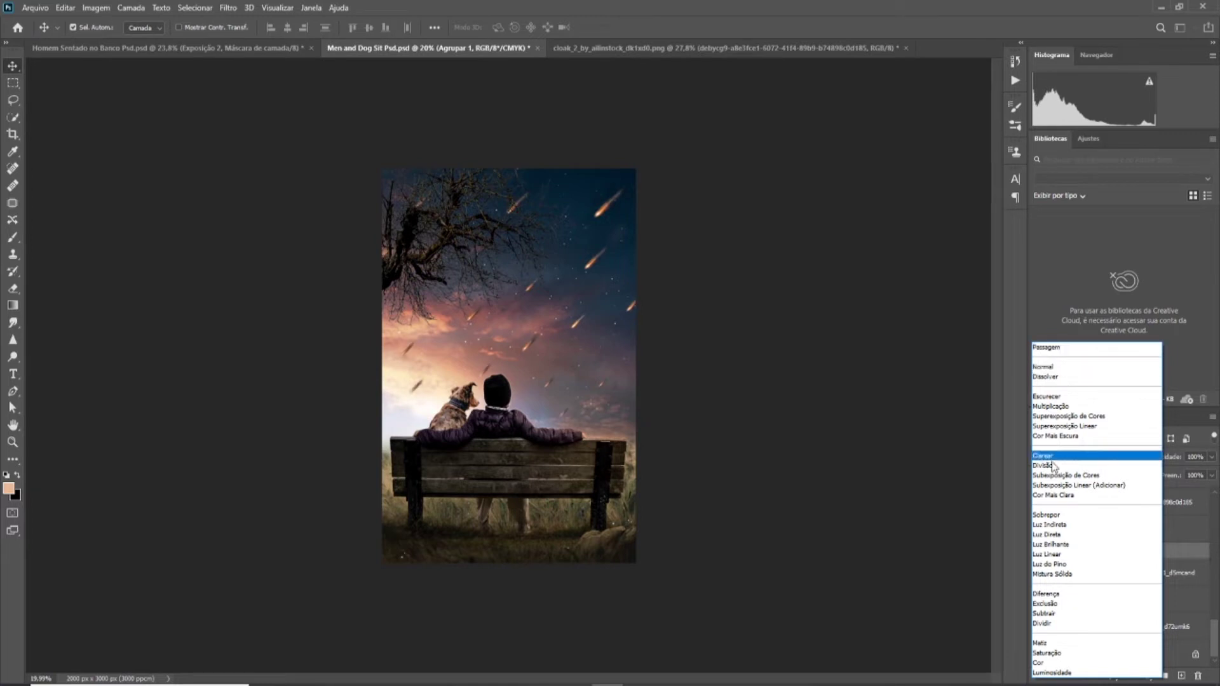
click(1072, 349)
click(1080, 457)
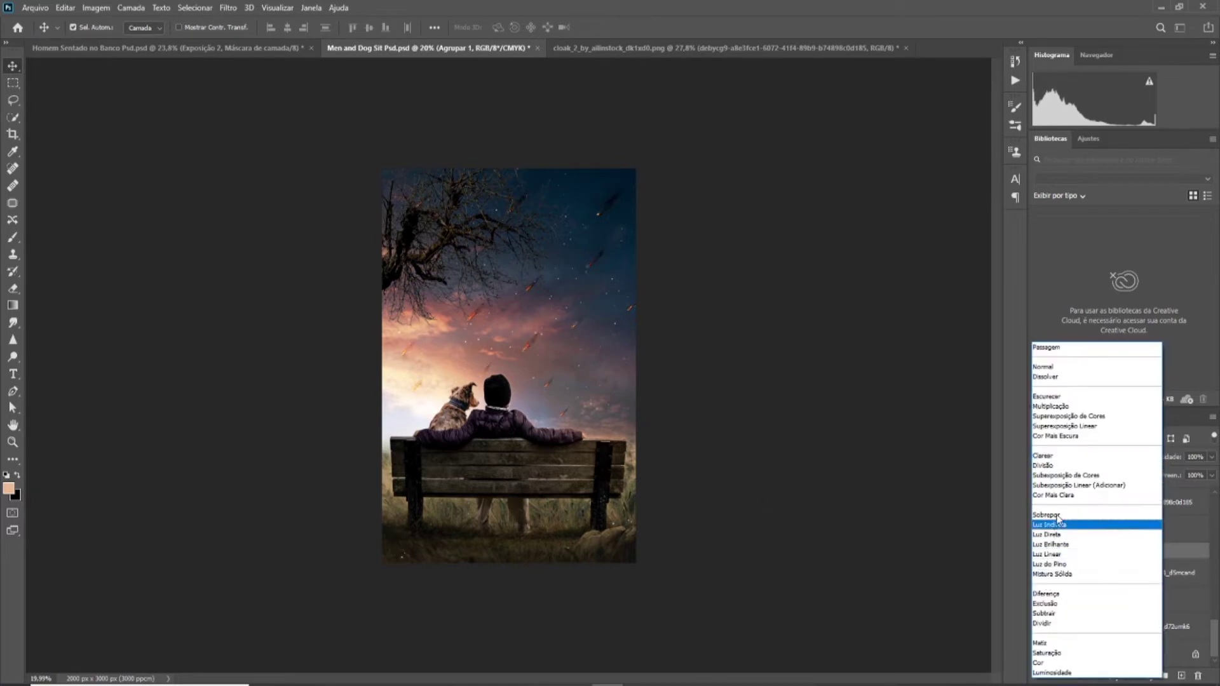
click(1064, 496)
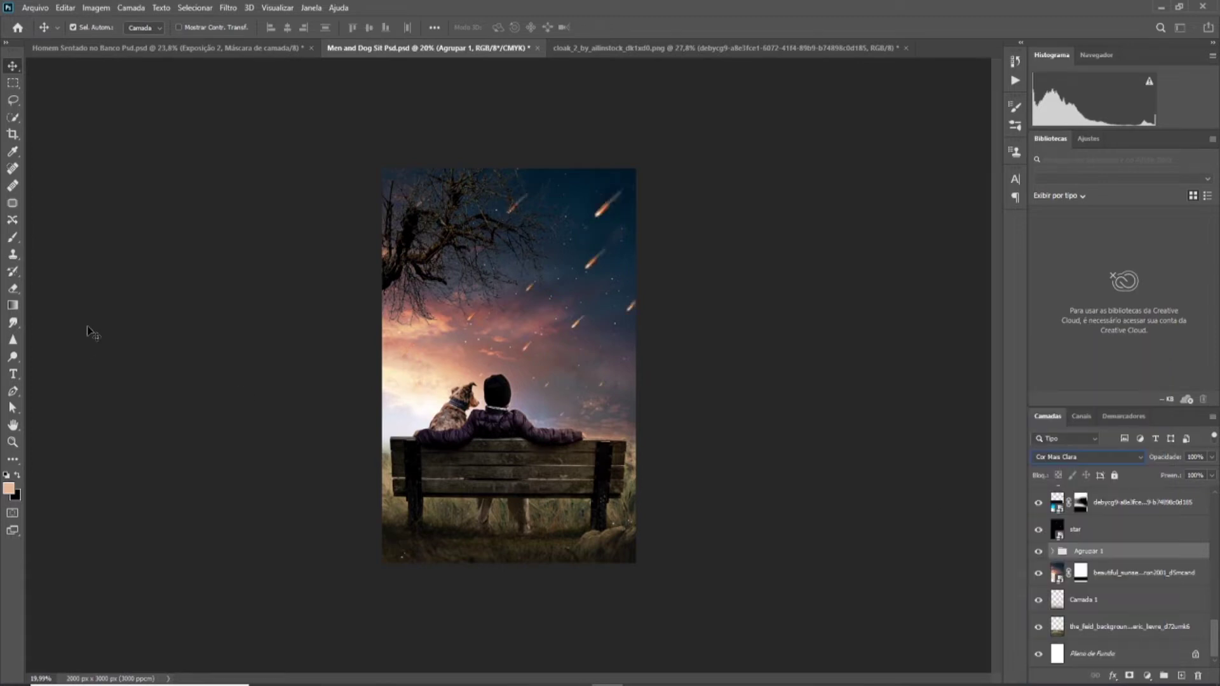
click(1073, 458)
Add a Curves adjustment clipped to the sunset layer, lowering highlights and lifting shadows.
click(783, 349)
click(1080, 457)
click(834, 382)
click(1147, 675)
click(1137, 540)
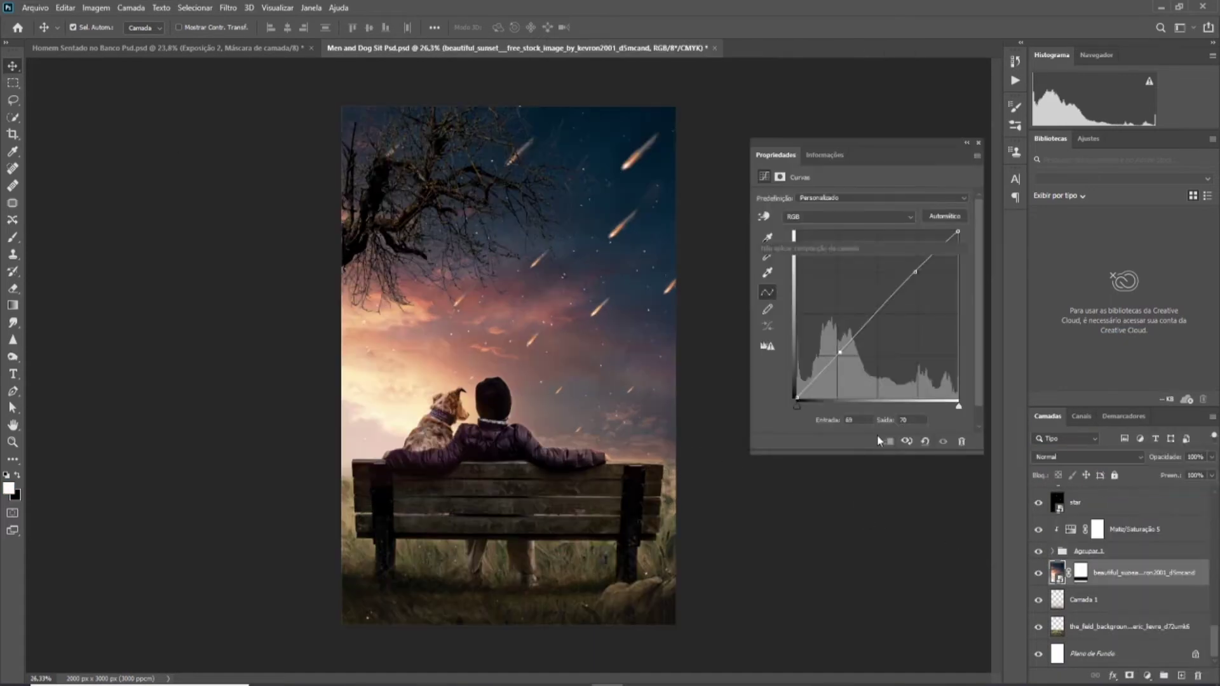
click(888, 441)
drag(916, 275, 917, 279)
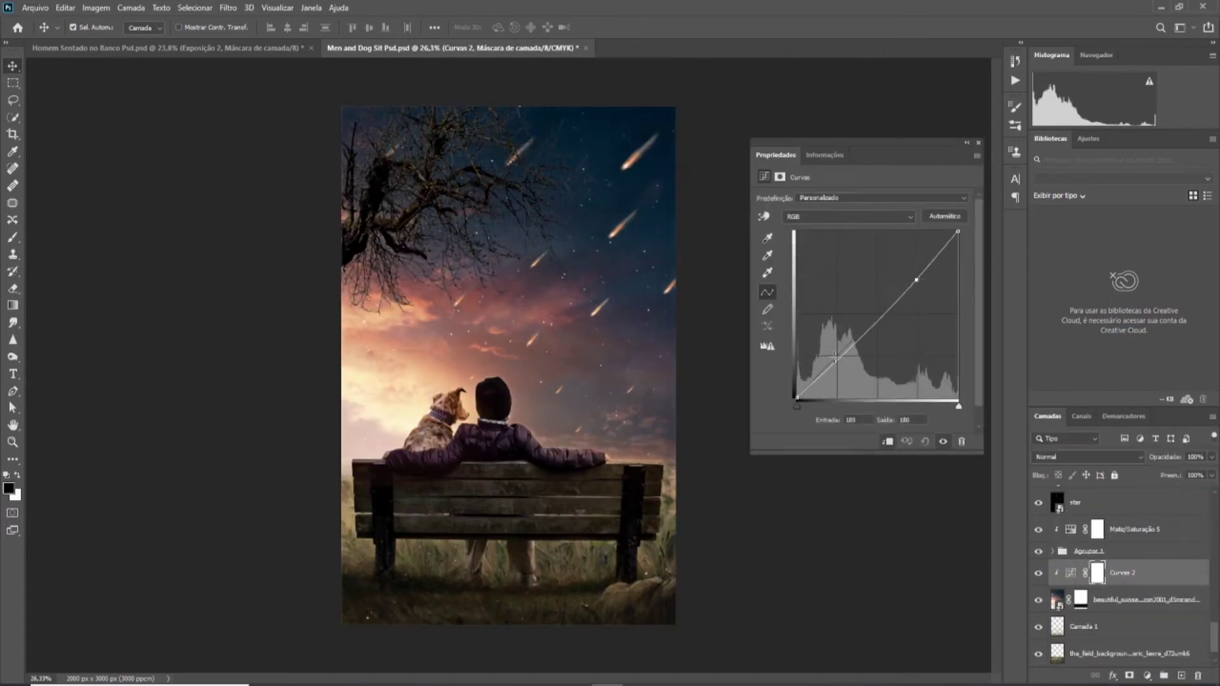
drag(824, 370, 832, 362)
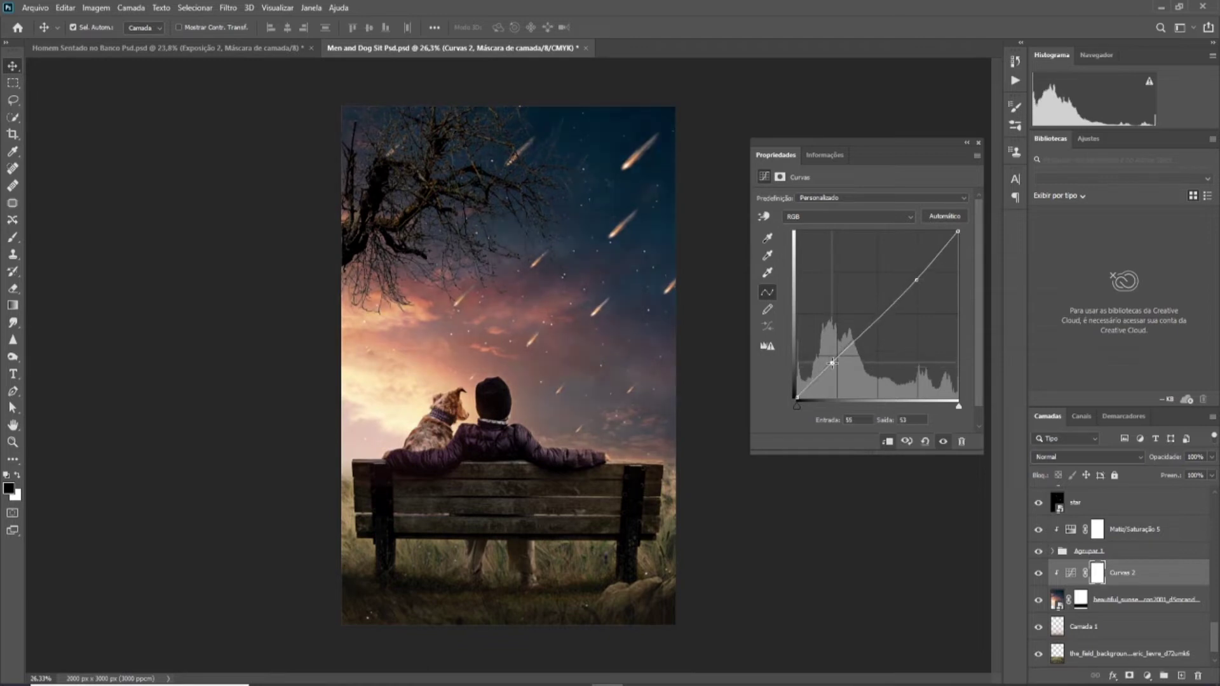
click(977, 143)
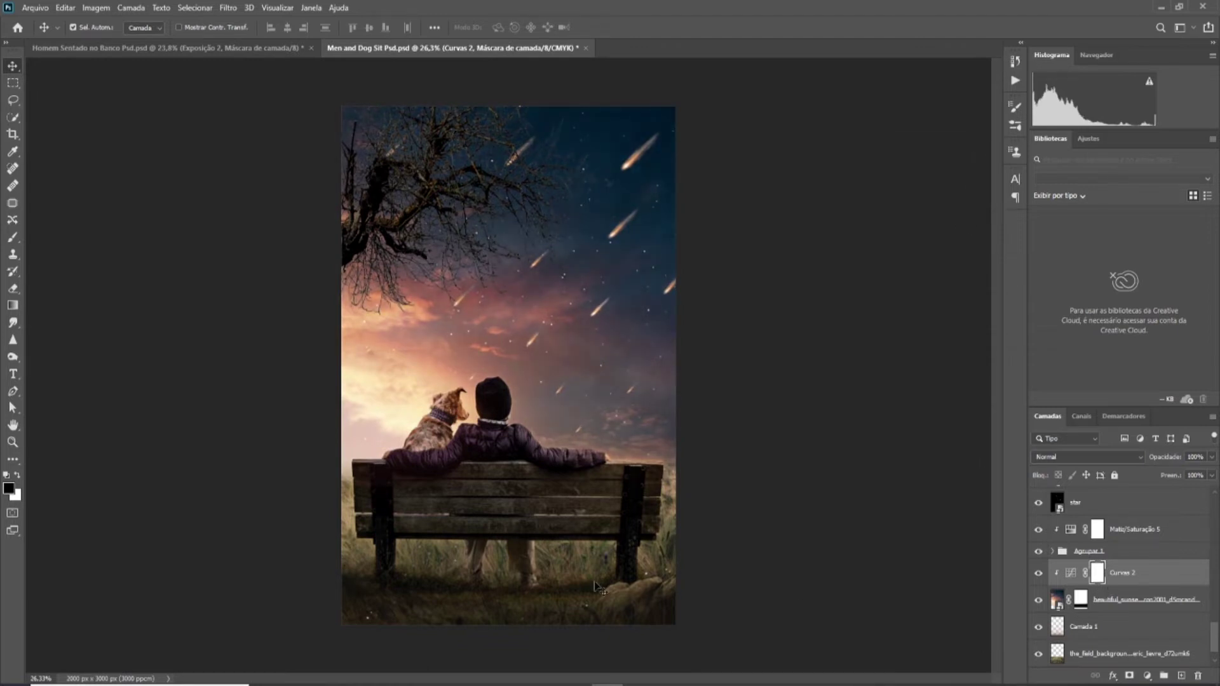
key(x)
scroll(1125, 572, down, 1)
Add a Curves adjustment above the field background, darkening its shadows.
click(1131, 627)
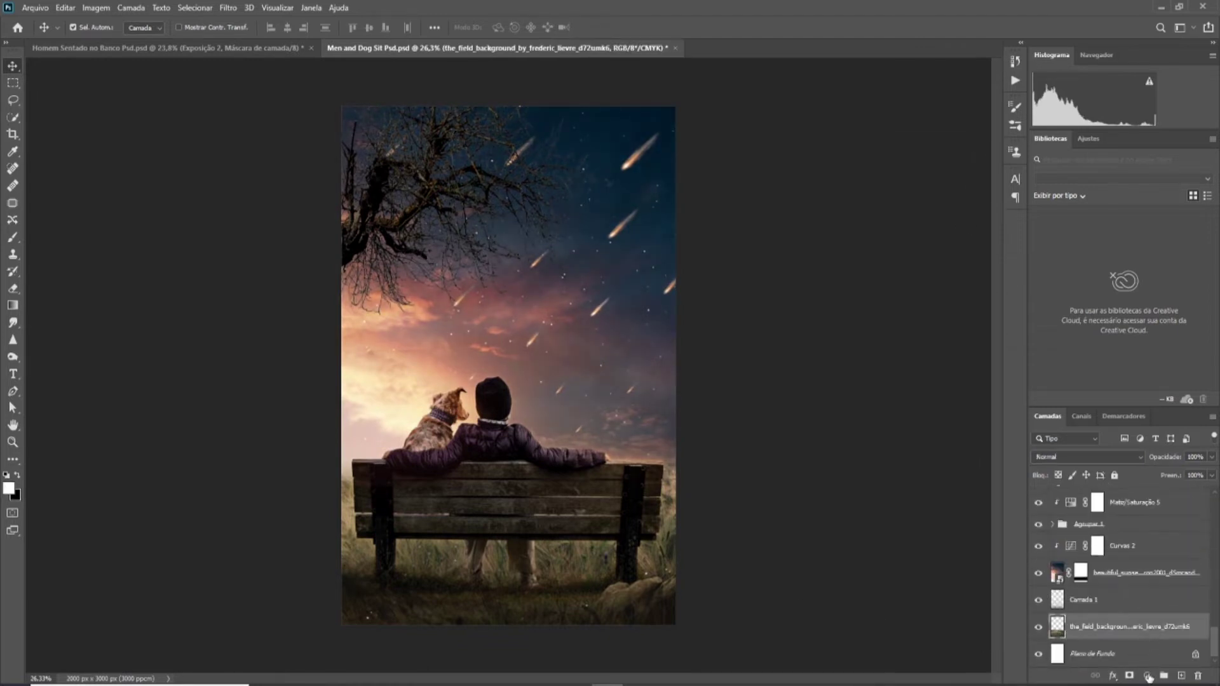
click(1147, 676)
click(1134, 517)
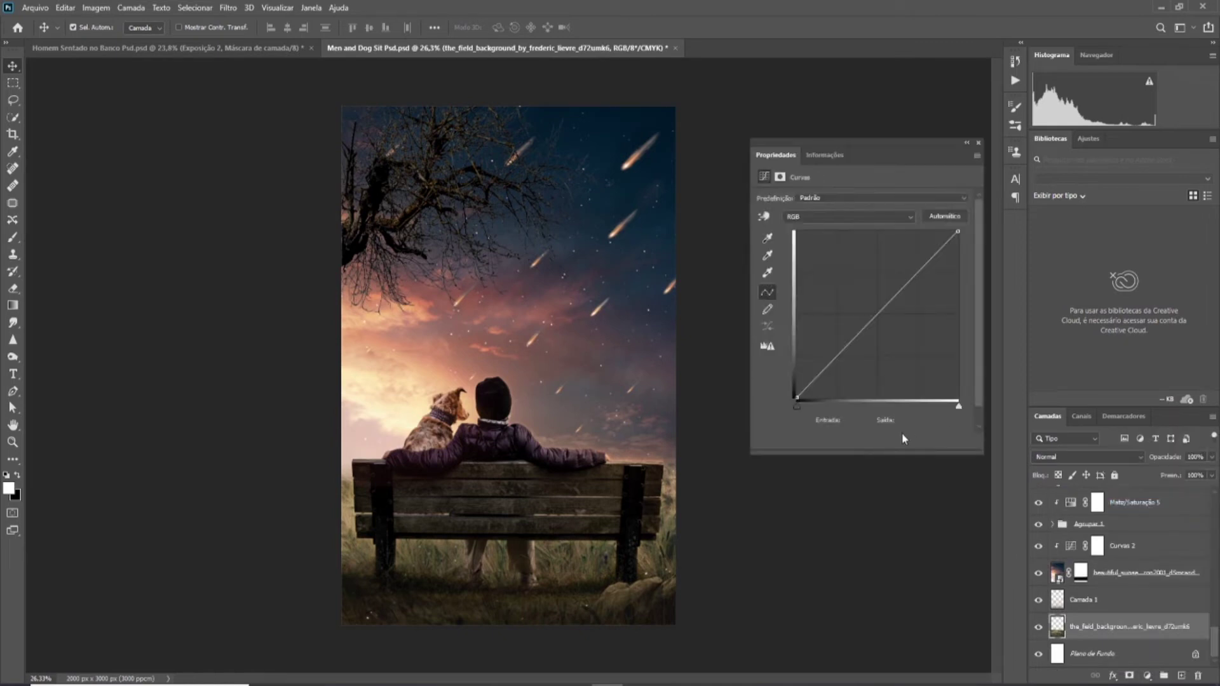
click(915, 279)
drag(833, 361, 836, 363)
click(978, 142)
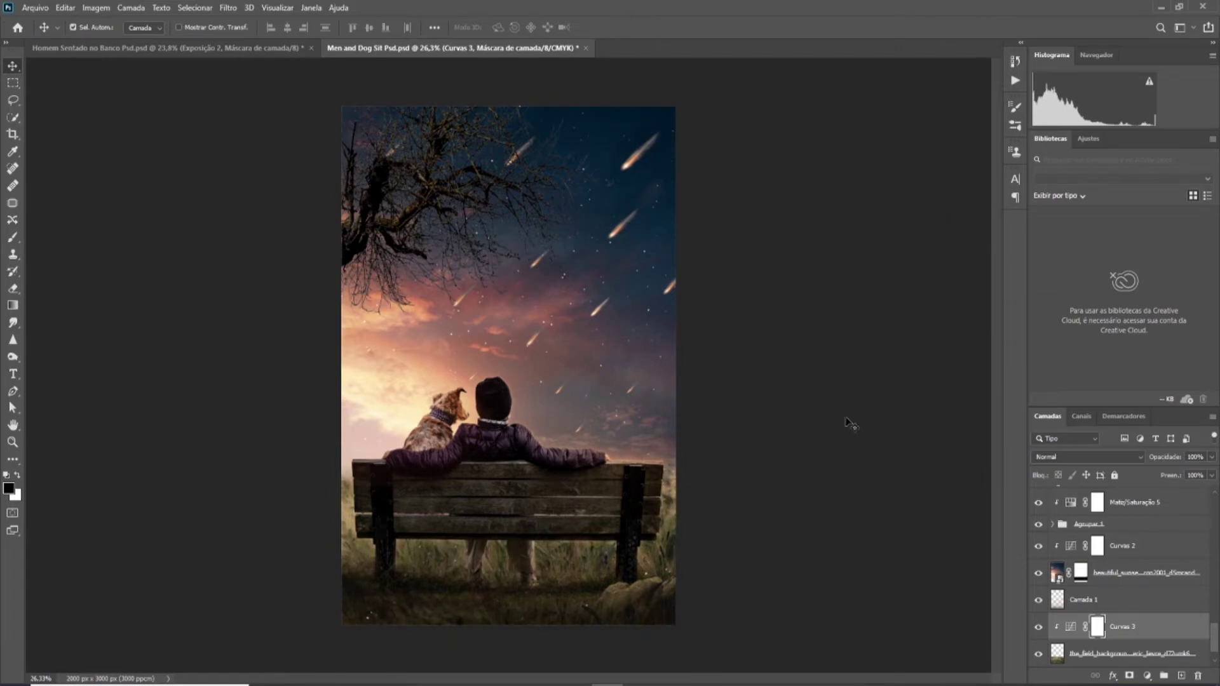
Add a Curves adjustment above the Man in Bank Png layer and shape its RGB curve.
click(550, 489)
scroll(1119, 572, up, 2)
scroll(1118, 572, up, 2)
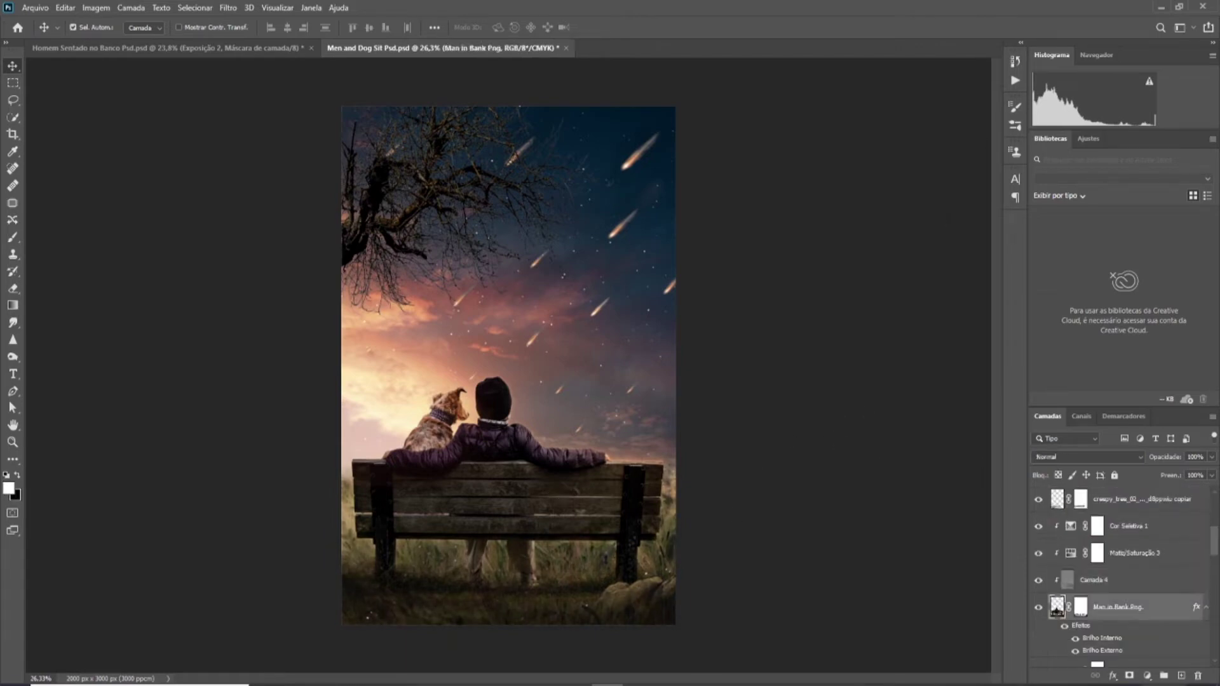
click(1147, 676)
click(1157, 512)
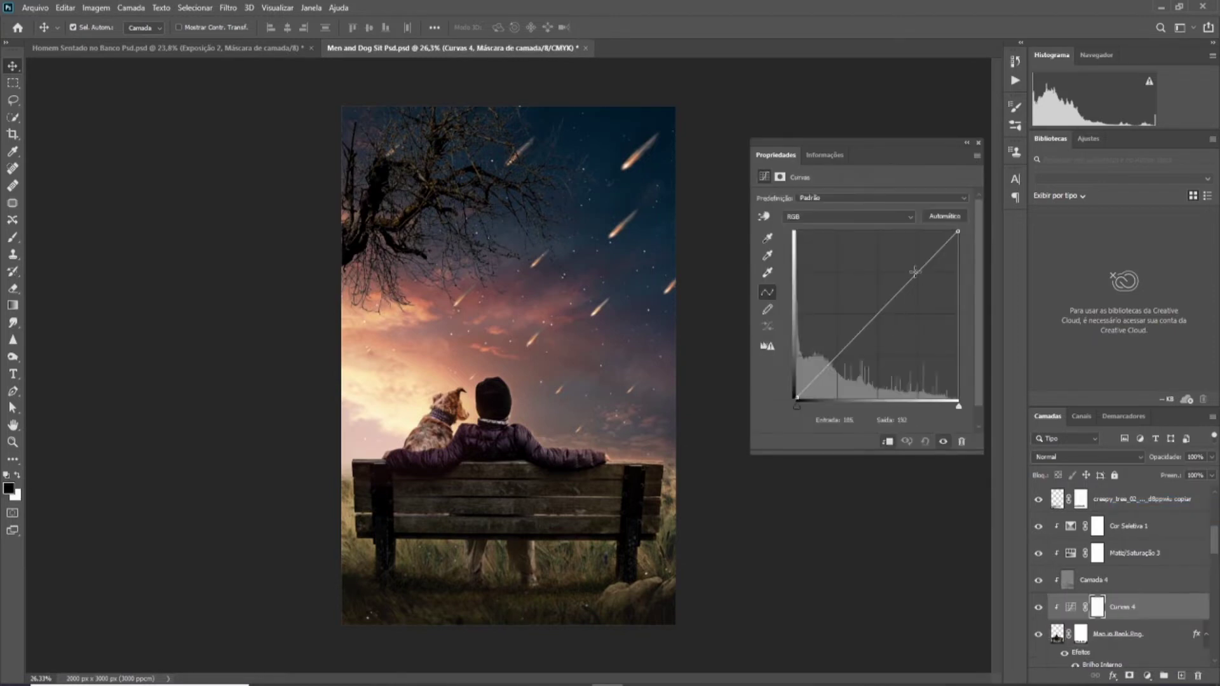
click(915, 272)
drag(833, 360, 833, 362)
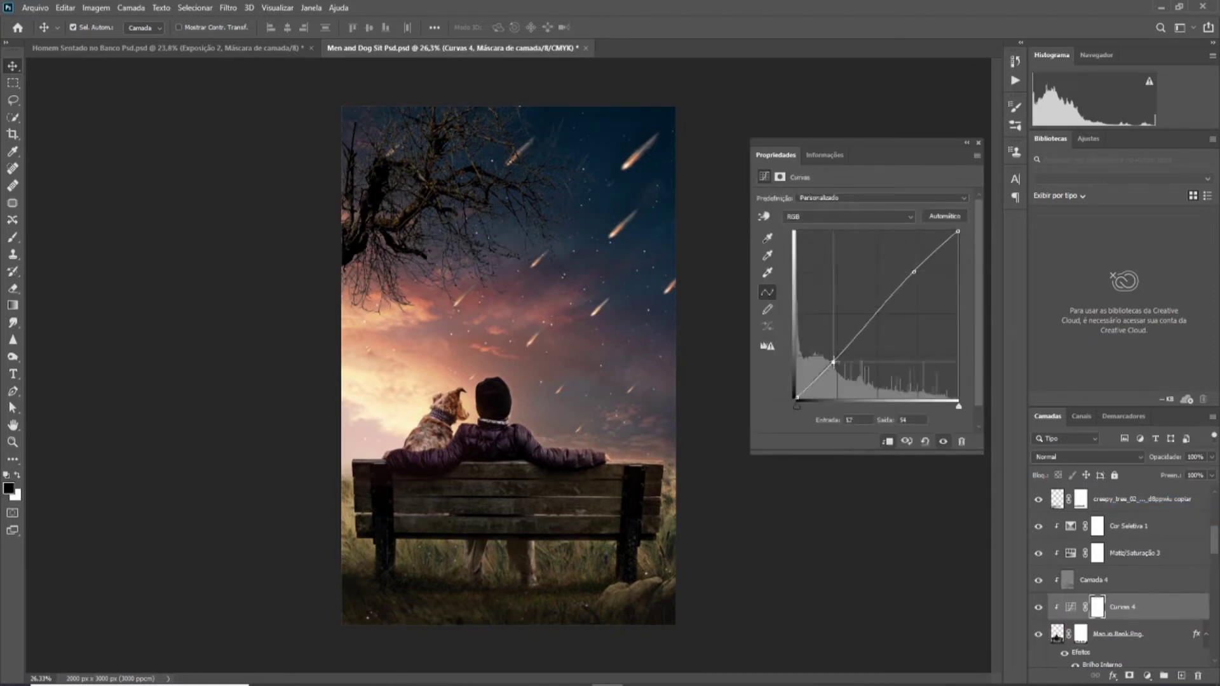
Tweak the man's Curves red, blue and green channel curves individually.
click(877, 218)
click(877, 229)
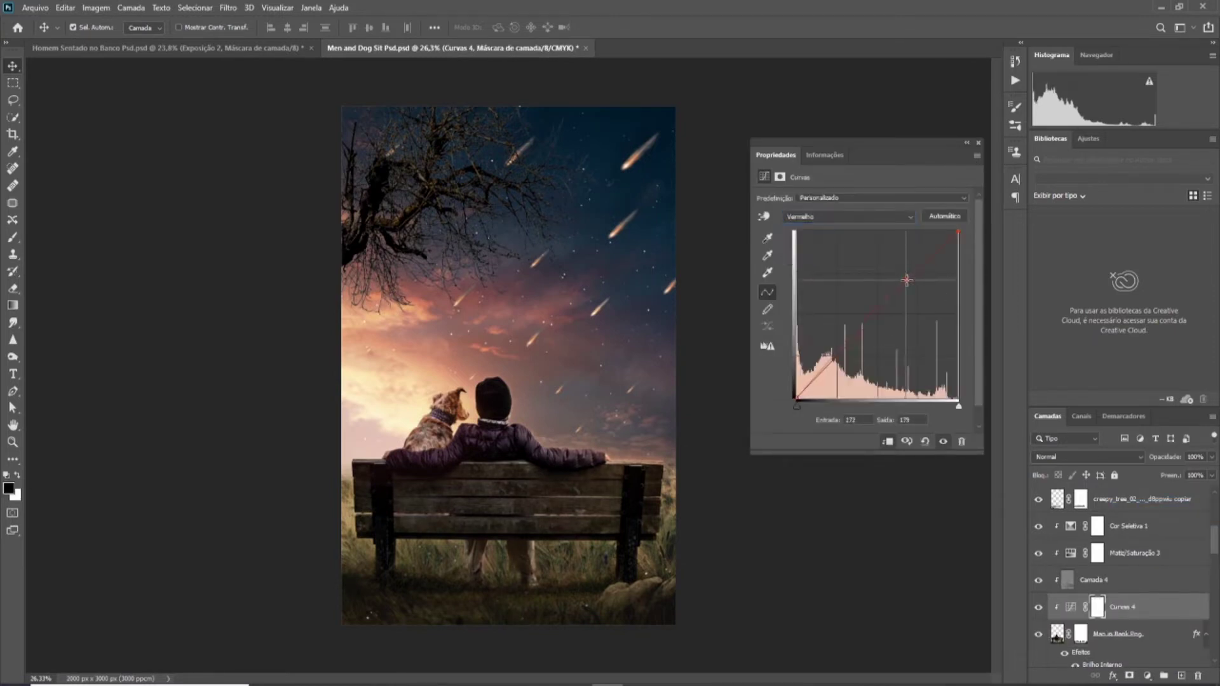
drag(845, 353, 842, 349)
click(877, 217)
click(876, 261)
drag(915, 274, 911, 270)
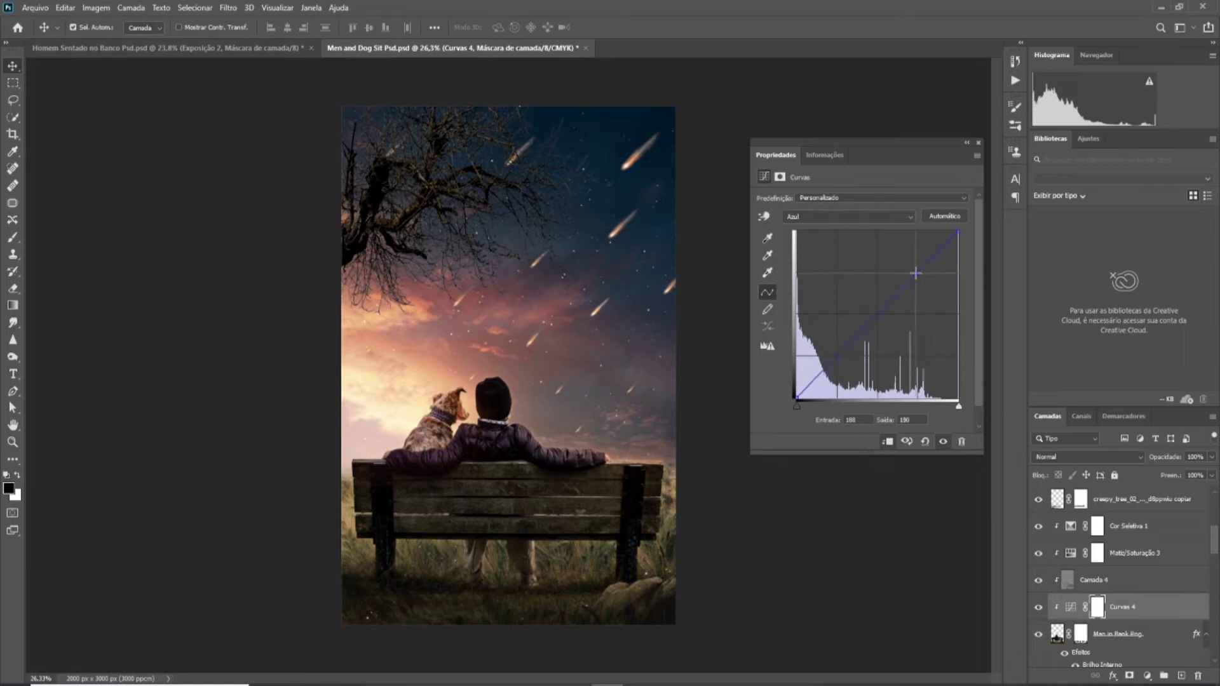
drag(824, 370, 821, 365)
click(883, 217)
click(876, 244)
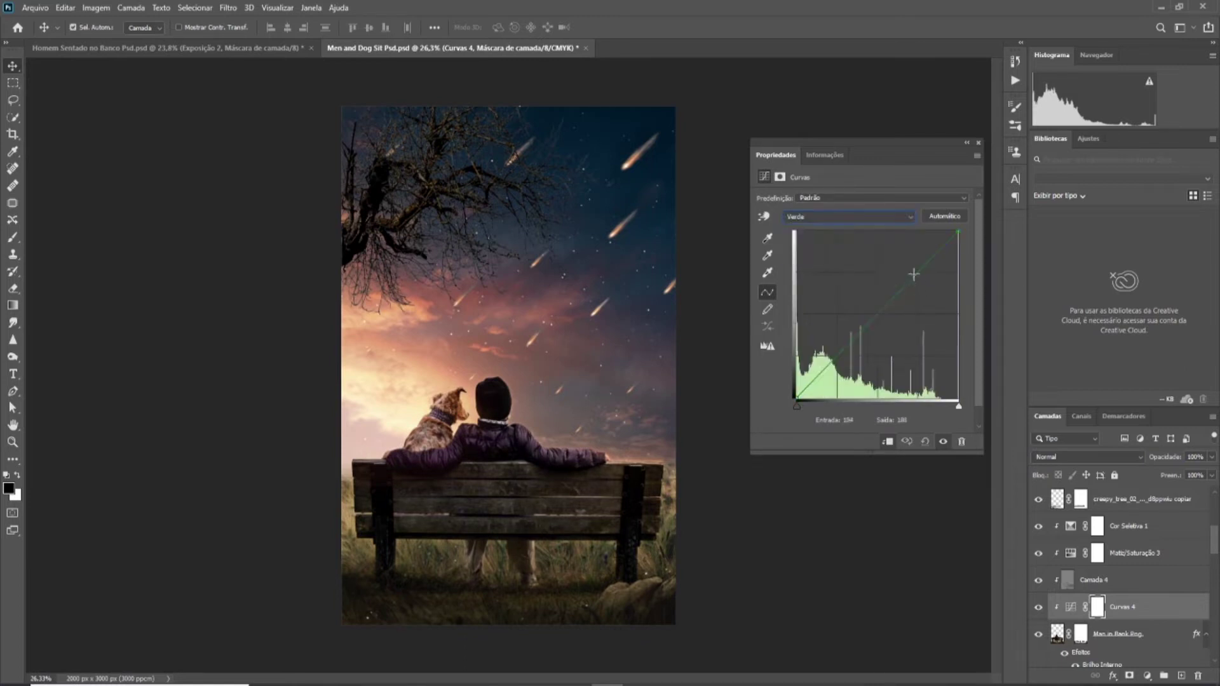
drag(915, 274, 918, 281)
scroll(1113, 570, up, 5)
Add a cyan-blue Solid Color fill above Exposição 2, set to Multiply at 0% opacity.
click(1119, 499)
click(1147, 676)
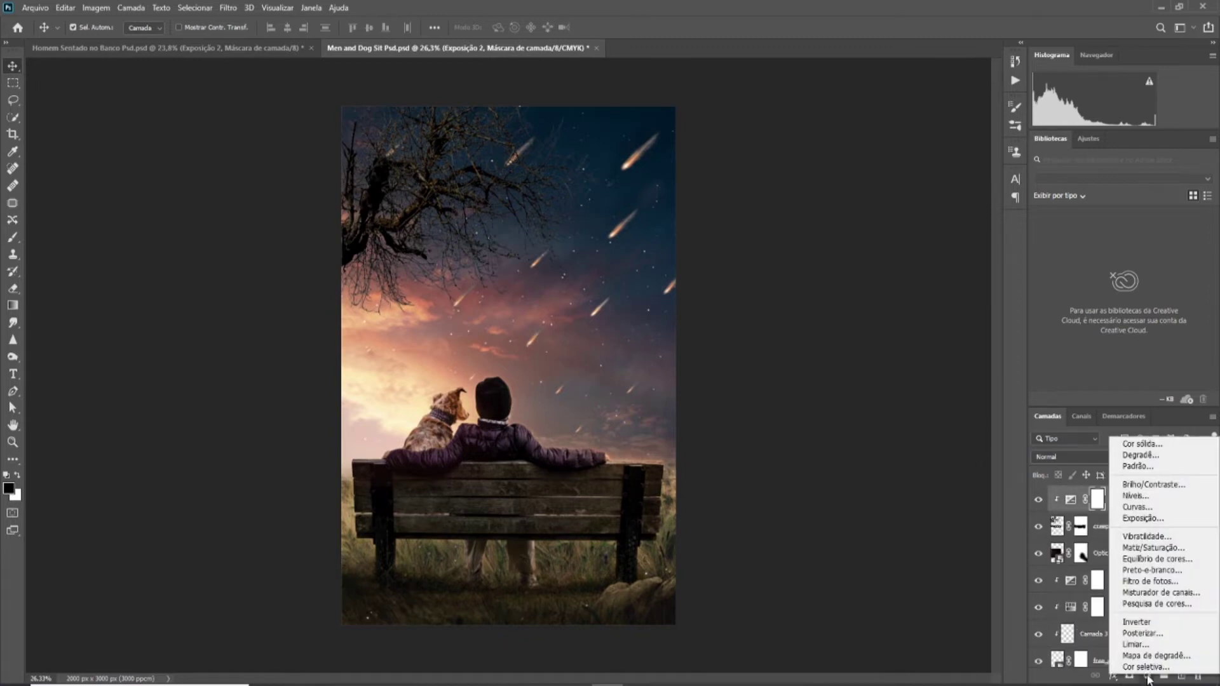
click(1141, 444)
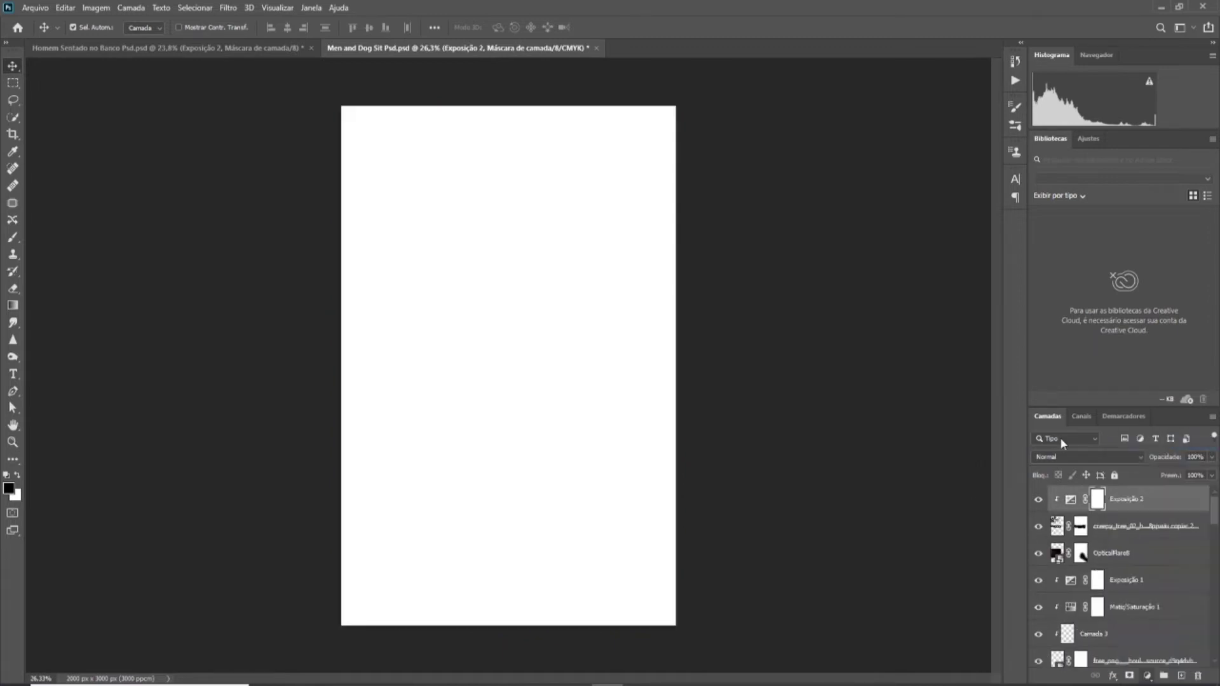
click(829, 235)
click(797, 186)
click(951, 153)
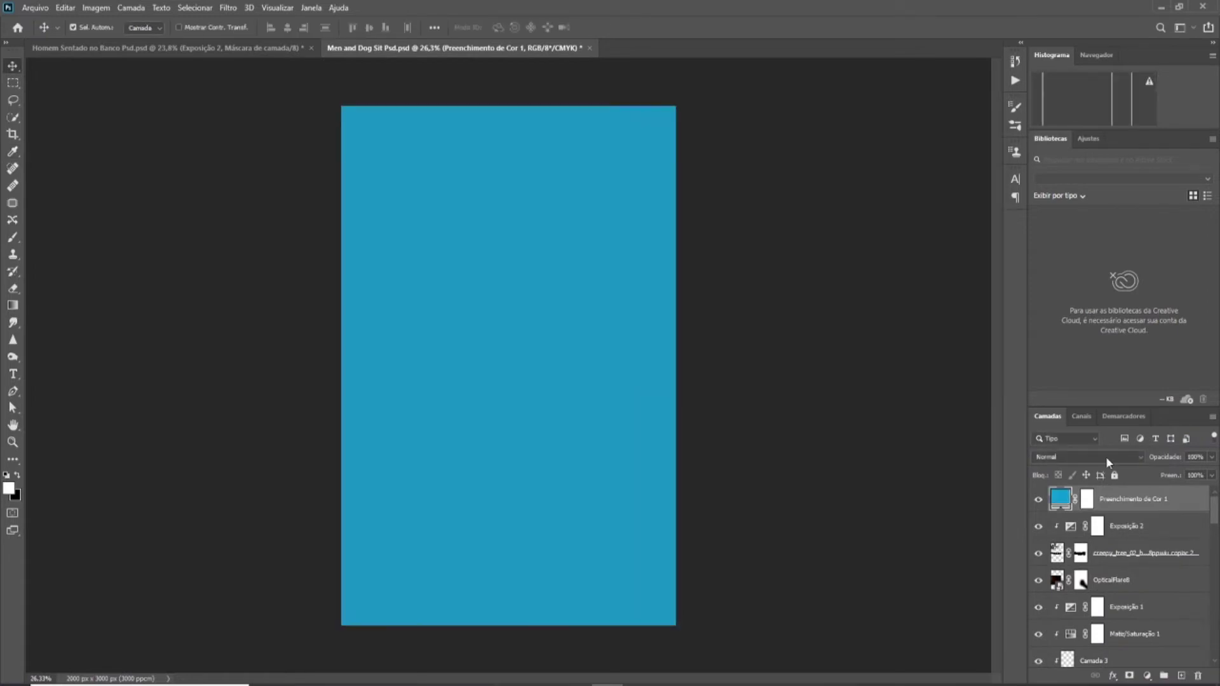
drag(1165, 456, 821, 451)
text(15)
click(1086, 456)
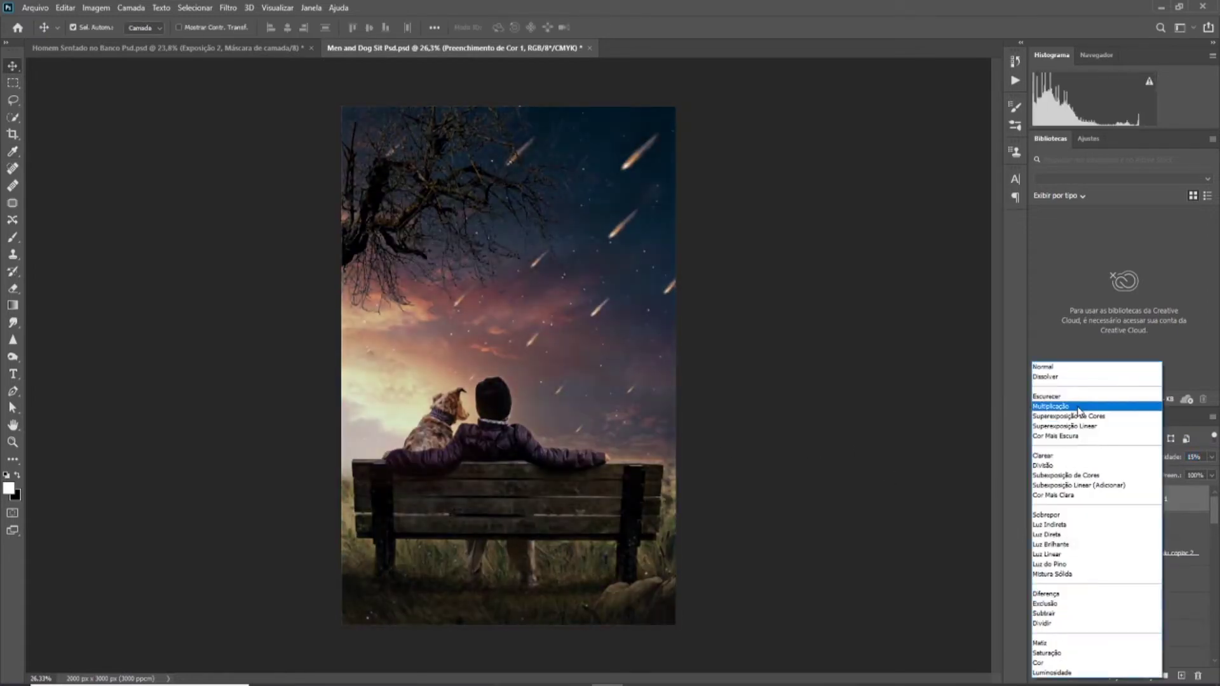
click(1054, 404)
drag(1164, 459, 762, 466)
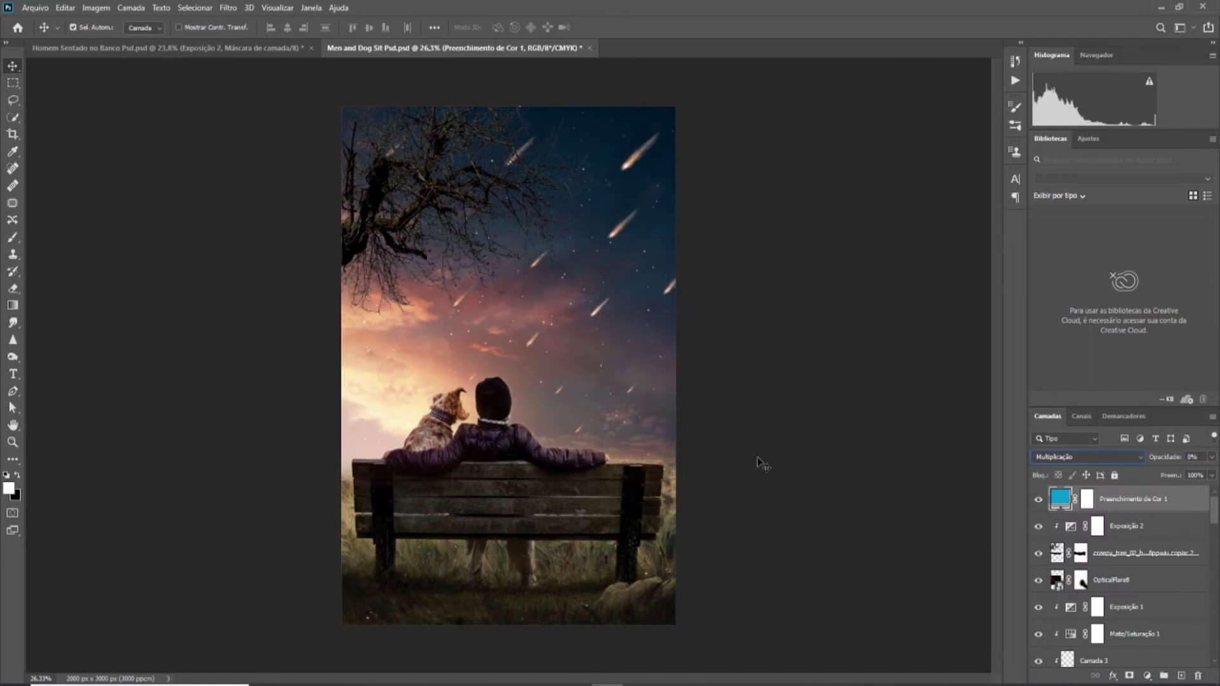
ctrl+click(1151, 499)
Try a solid colour fill above the wheat field, then delete the unwanted layer.
scroll(1131, 571, down, 5)
click(1093, 626)
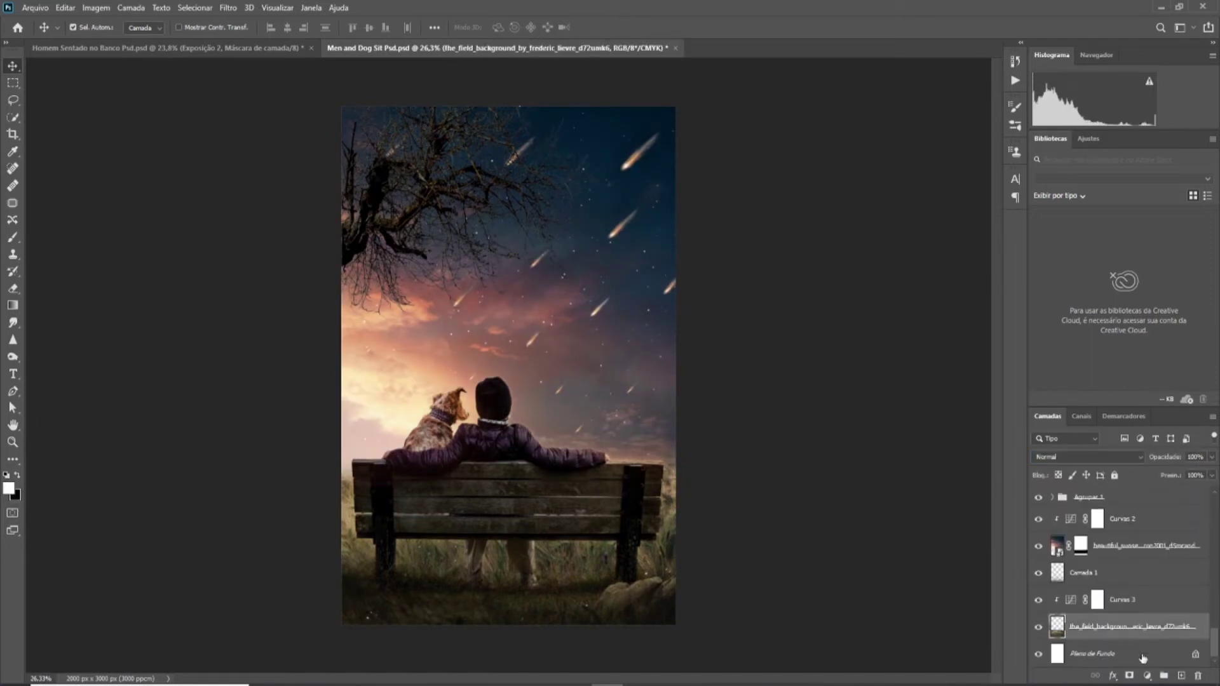
click(1147, 675)
click(1147, 676)
click(1142, 445)
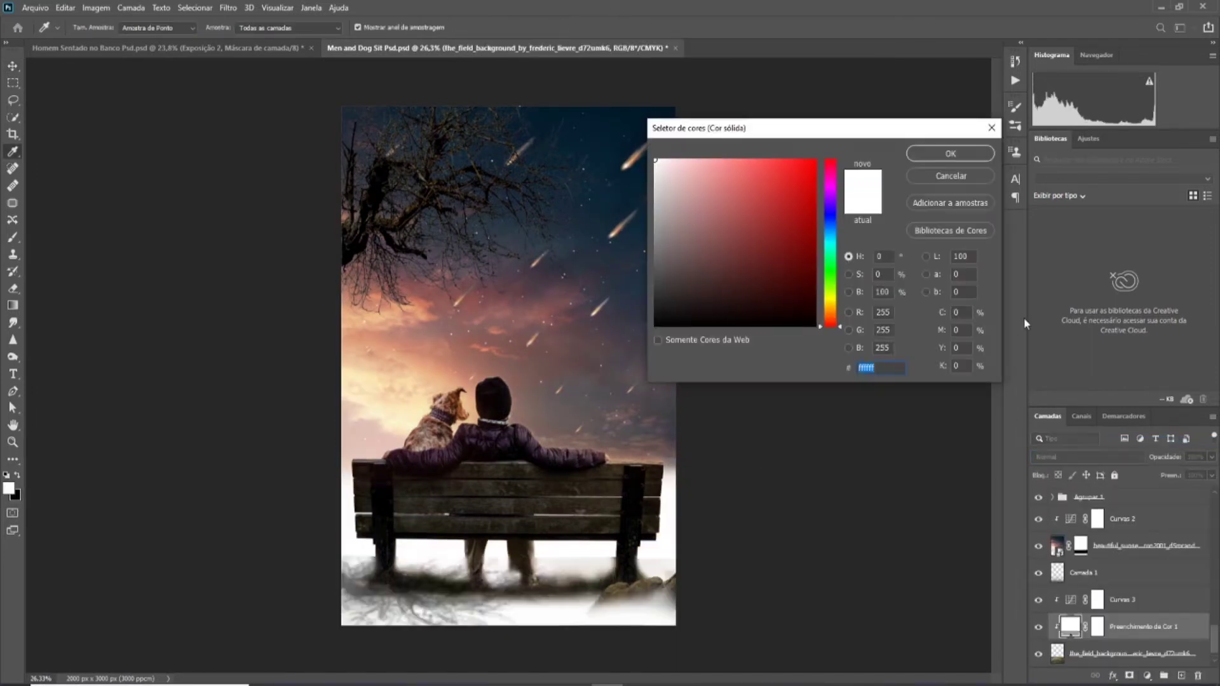
key(Escape)
click(1112, 649)
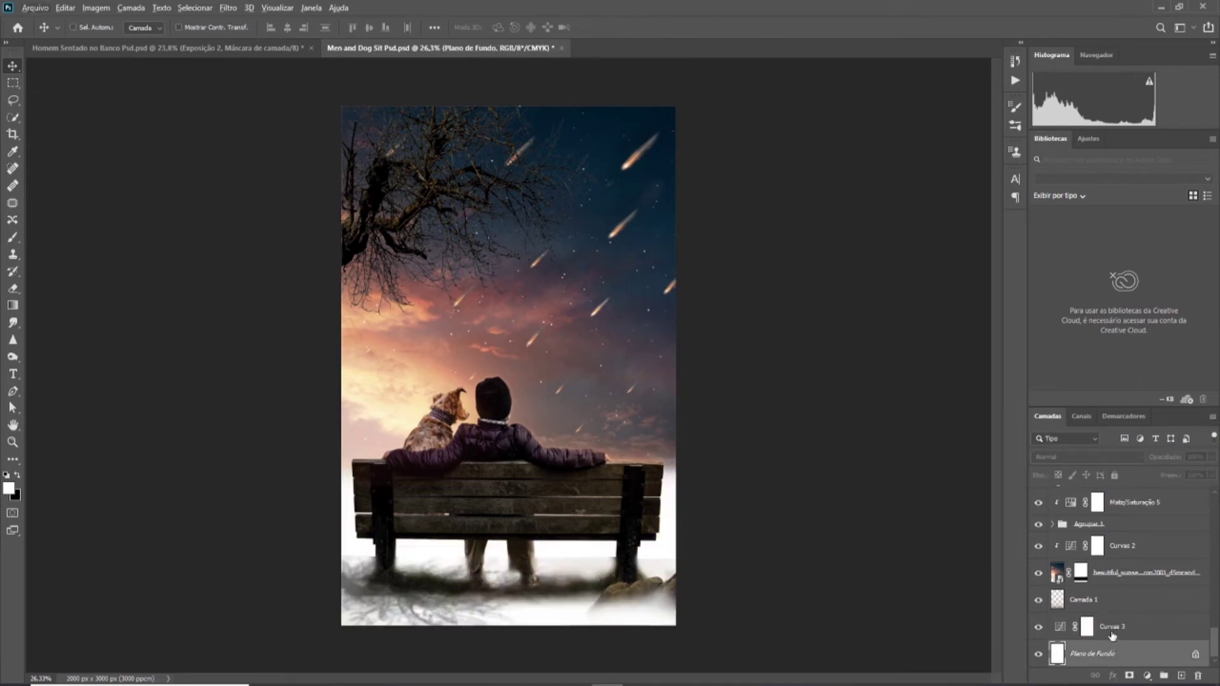
key(Delete)
Add a deep blue Solid Color fill above the sunset sky in Multiply at 34% opacity.
scroll(1186, 634, down, 3)
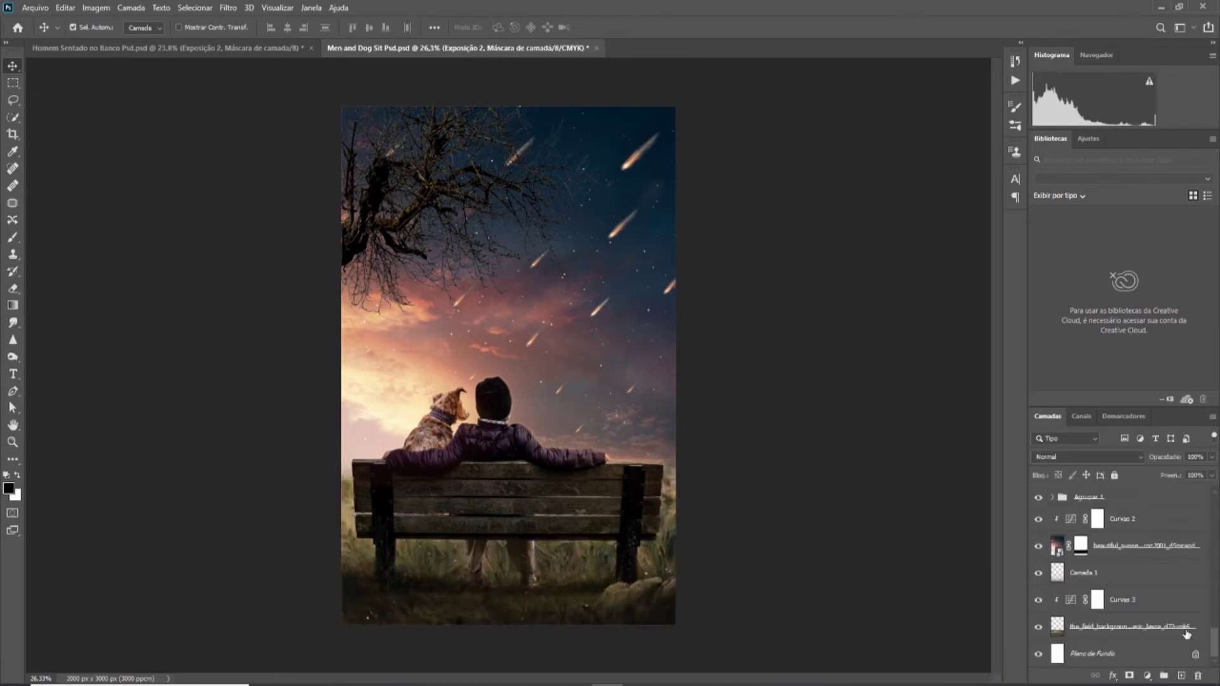
click(1179, 604)
scroll(1178, 604, up, 1)
click(1162, 572)
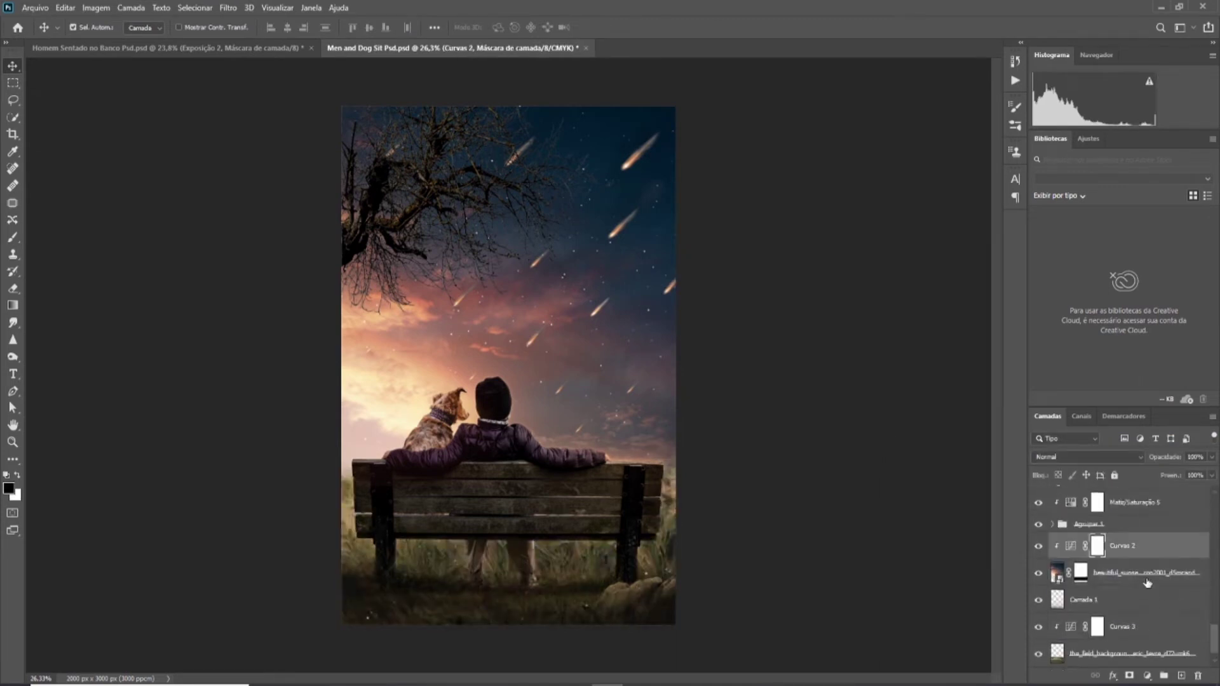
click(1147, 675)
click(1137, 466)
drag(826, 248, 826, 222)
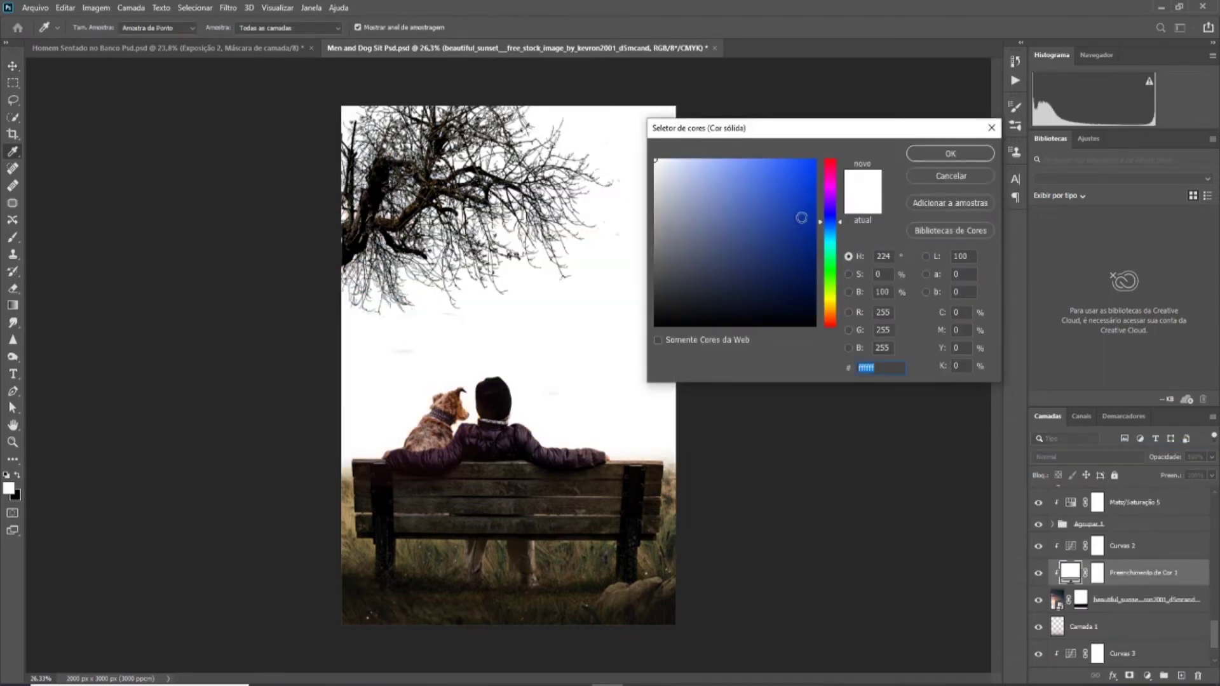
click(791, 215)
click(950, 153)
click(1087, 456)
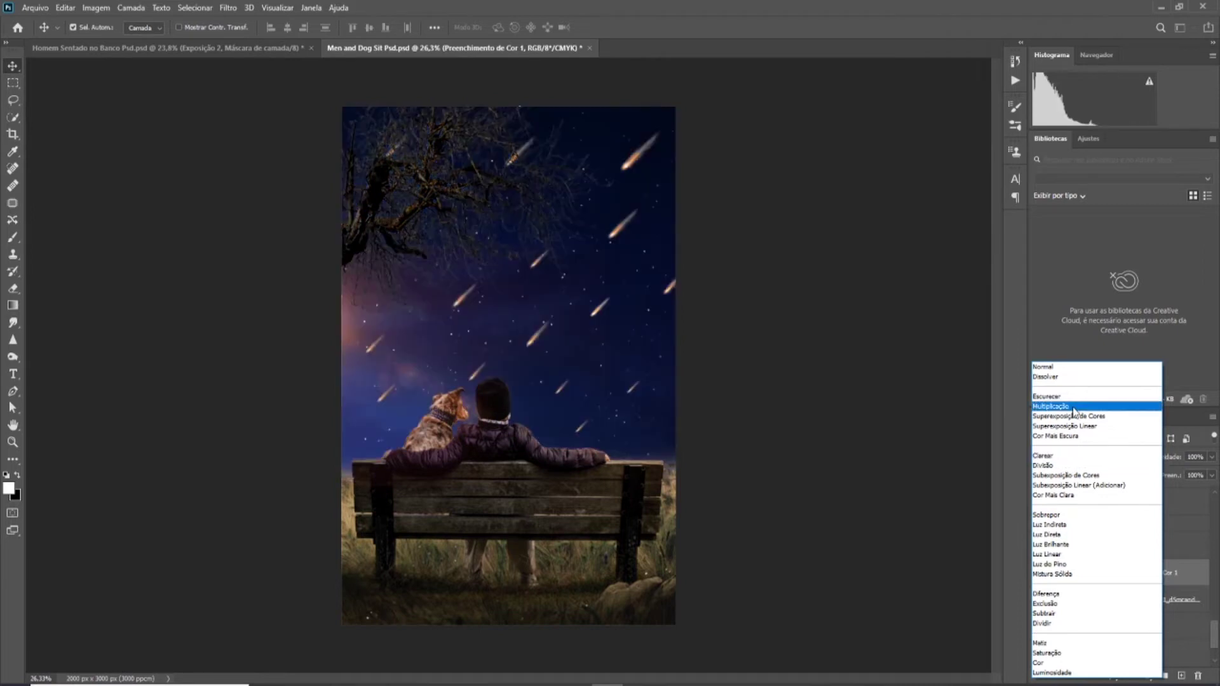
click(1052, 406)
key(6)
key(3)
key(4)
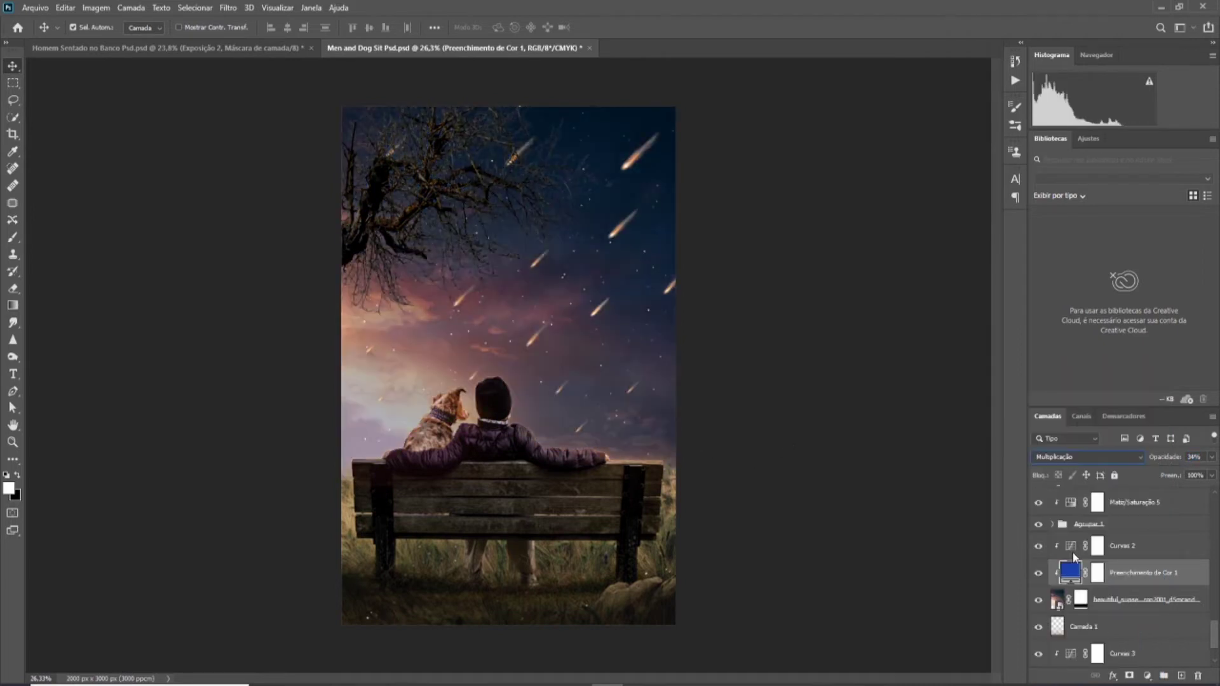
Change the sunset fill colour to yellow and drop its opacity to zero.
double_click(1070, 571)
drag(830, 244, 830, 297)
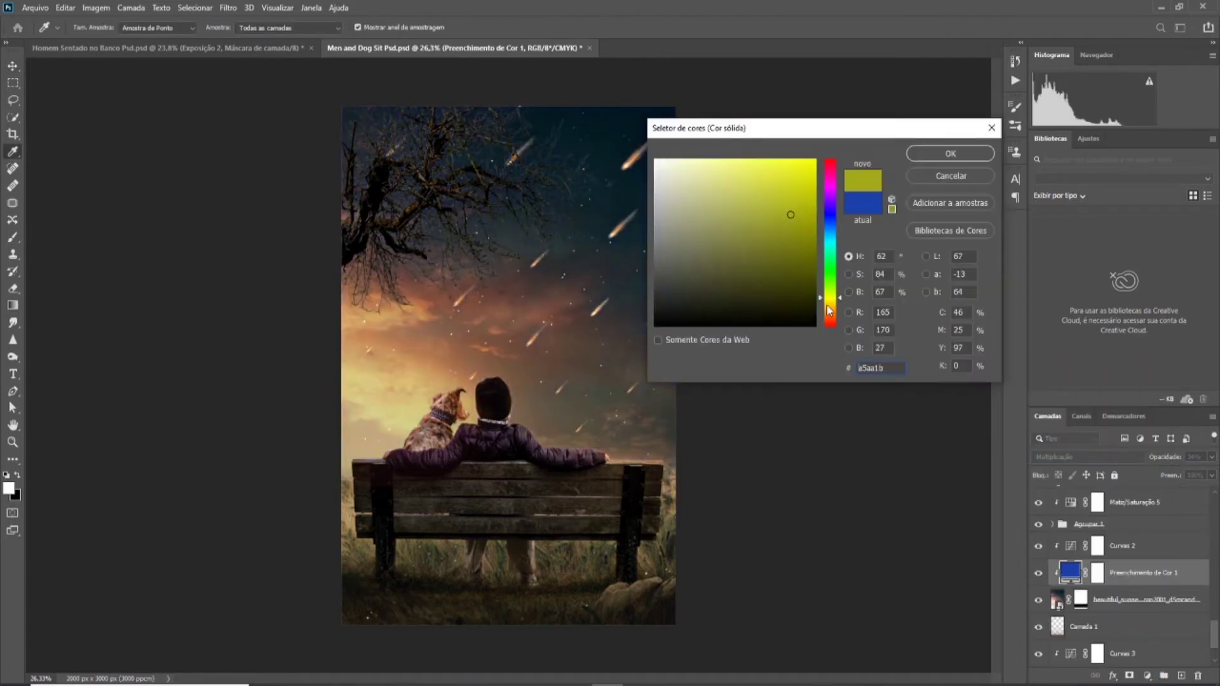
click(794, 185)
click(950, 153)
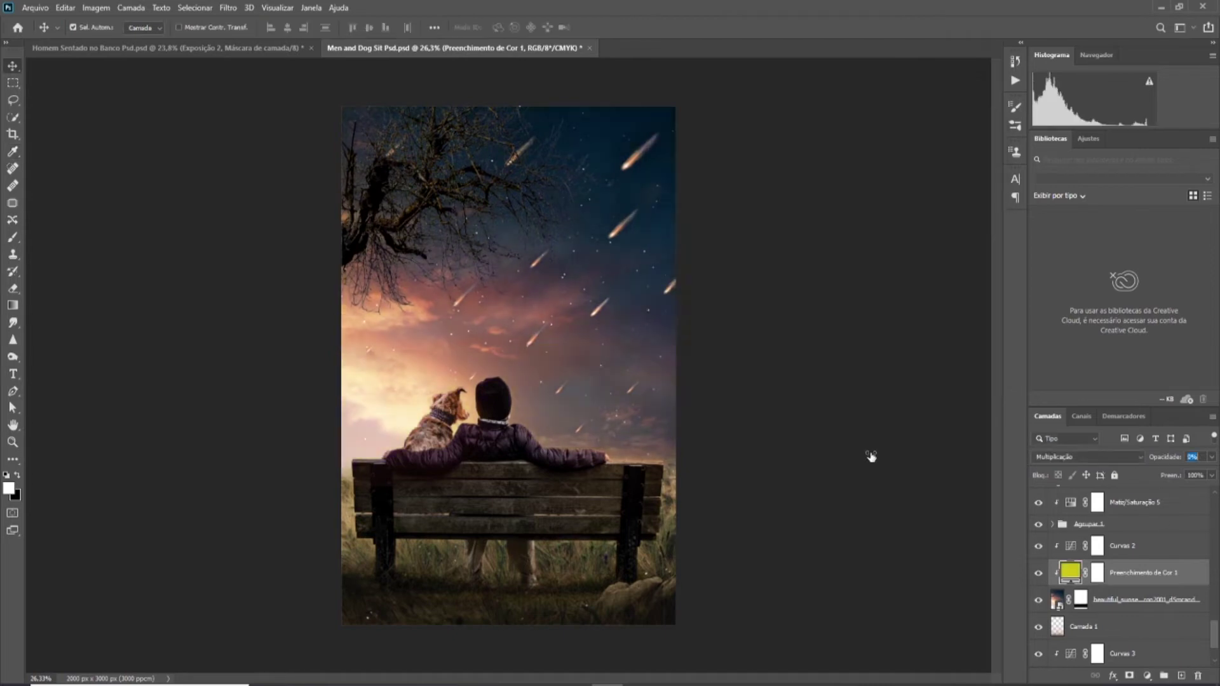
click(1178, 457)
text(26)
key(Delete)
Add a Color Lookup layer above Exposição 2 using 2Strip.look, faded to 0% opacity.
scroll(1118, 572, down, 1)
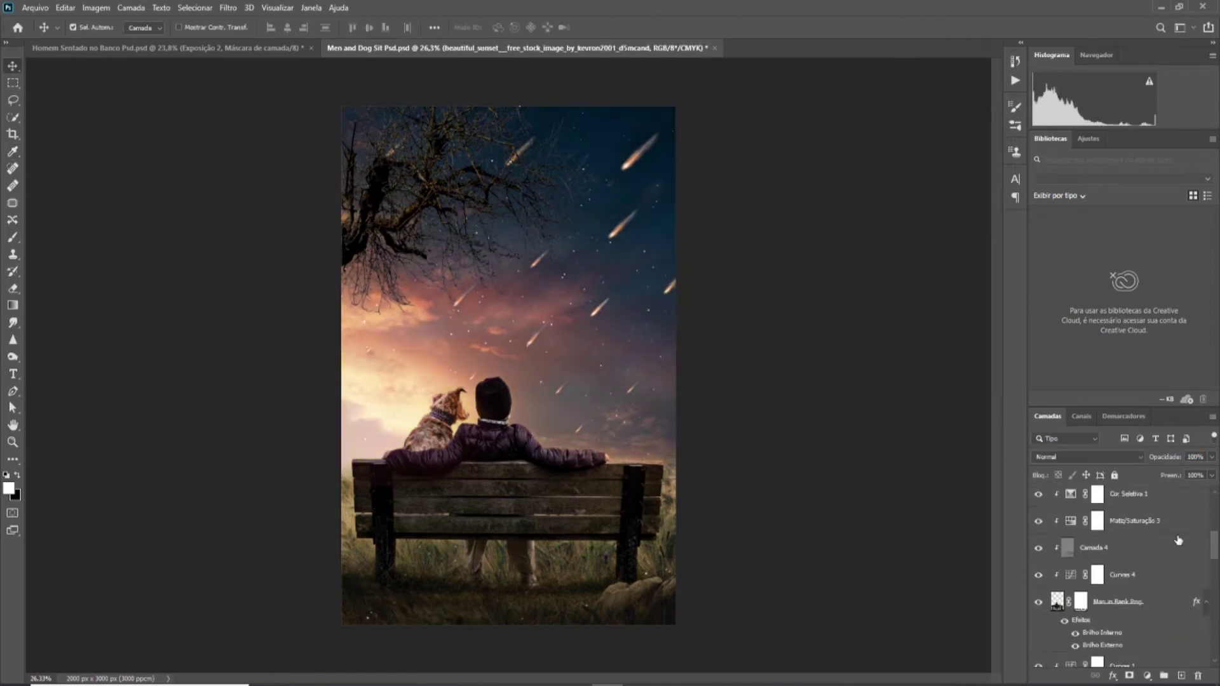
click(1131, 500)
click(1147, 675)
click(1153, 604)
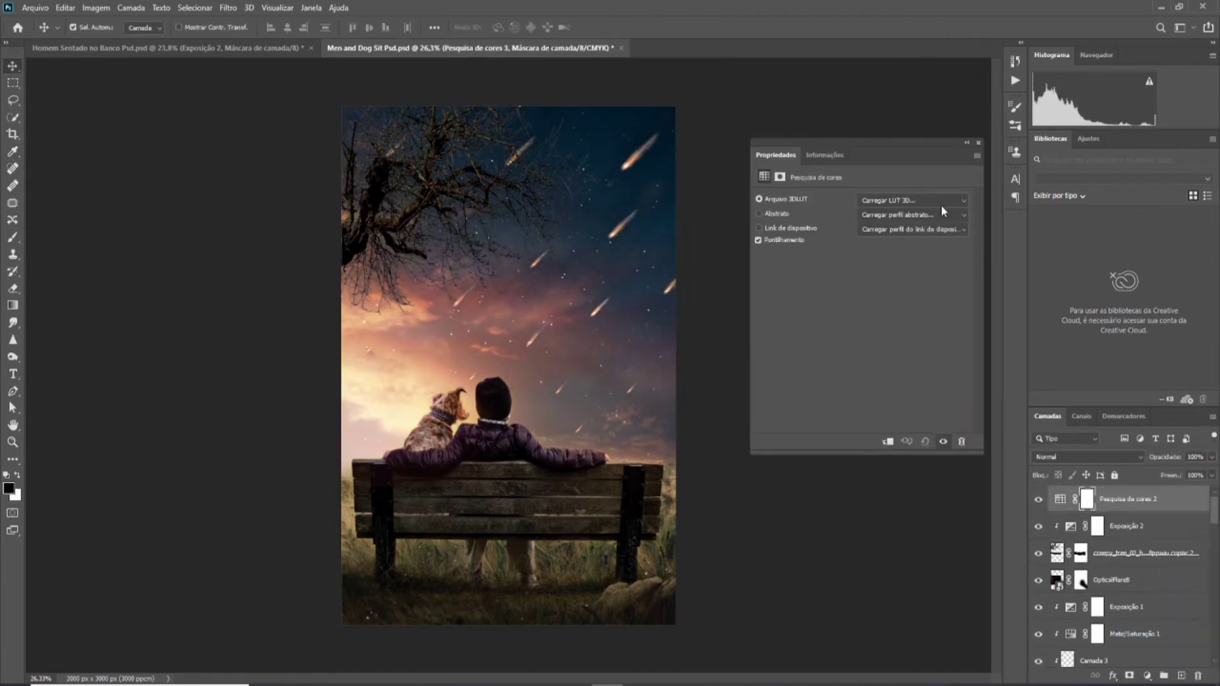
click(922, 200)
click(903, 249)
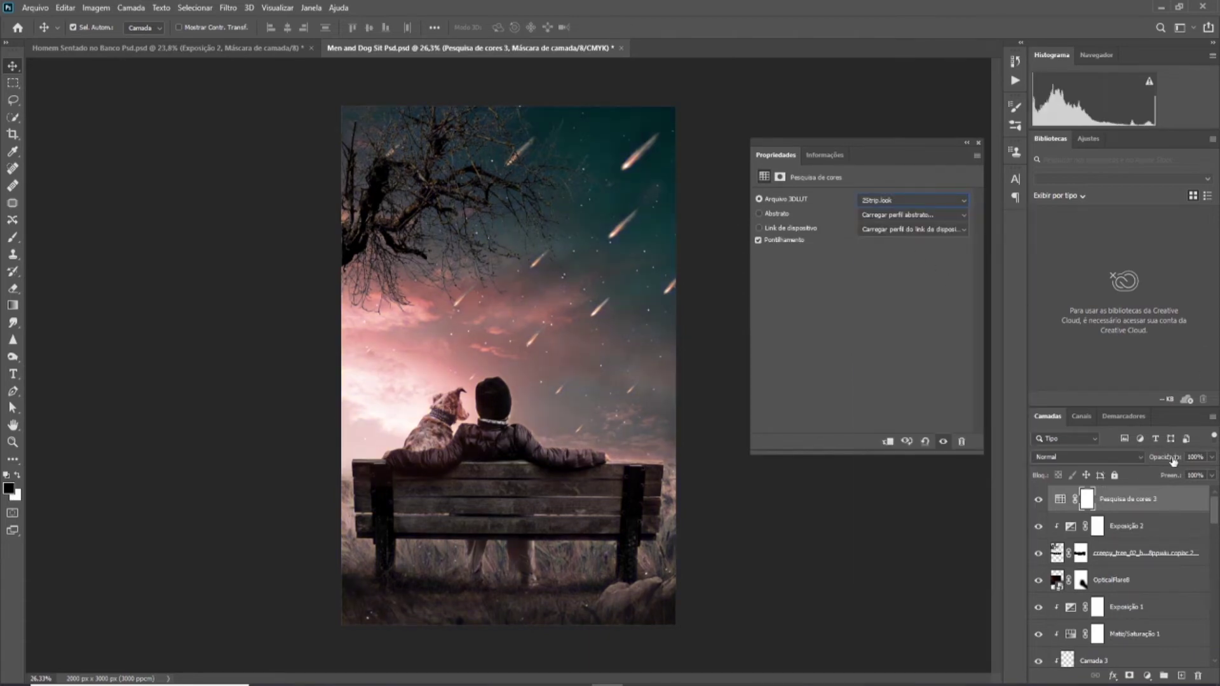
drag(1173, 461, 647, 466)
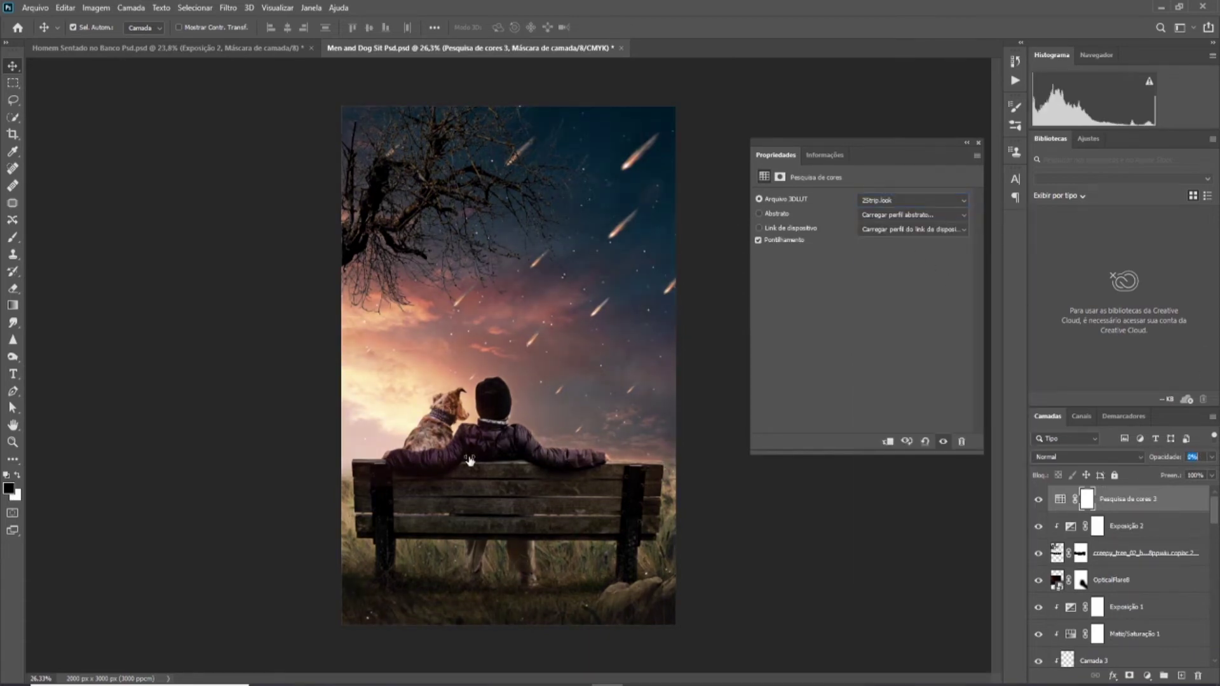
Add a second Color Lookup layer using 3Strip.look, faded to 0% opacity.
click(1146, 676)
click(1153, 604)
click(922, 200)
click(895, 266)
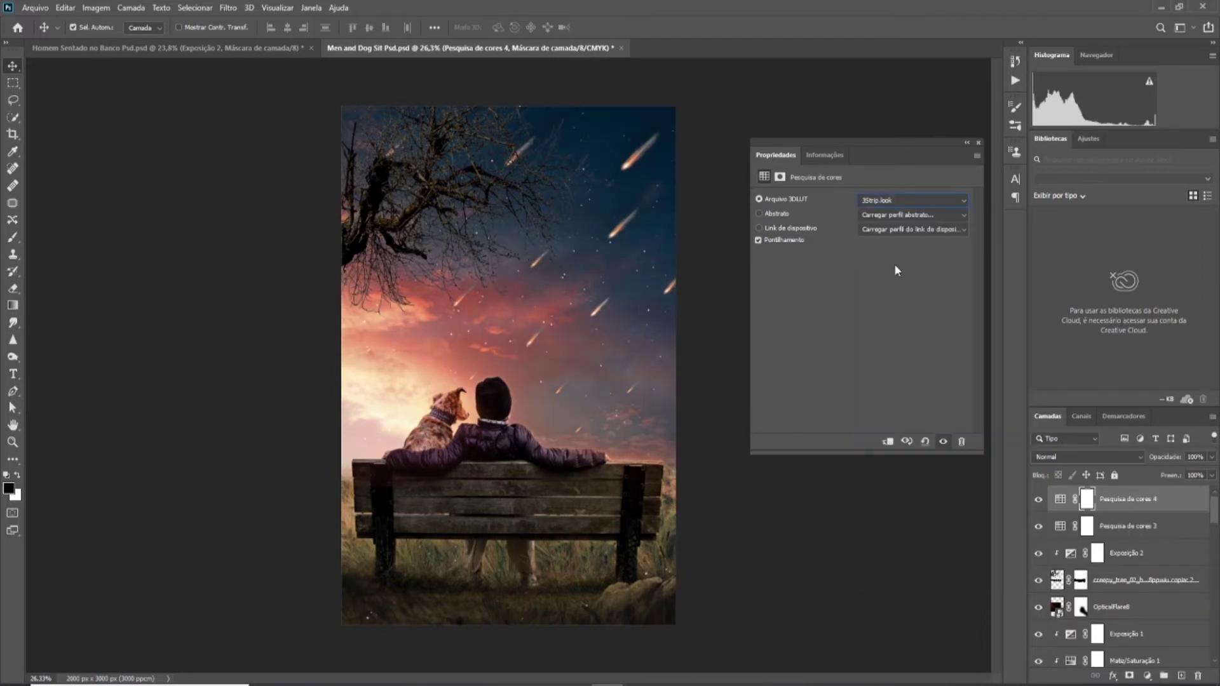
drag(1175, 464, 115, 462)
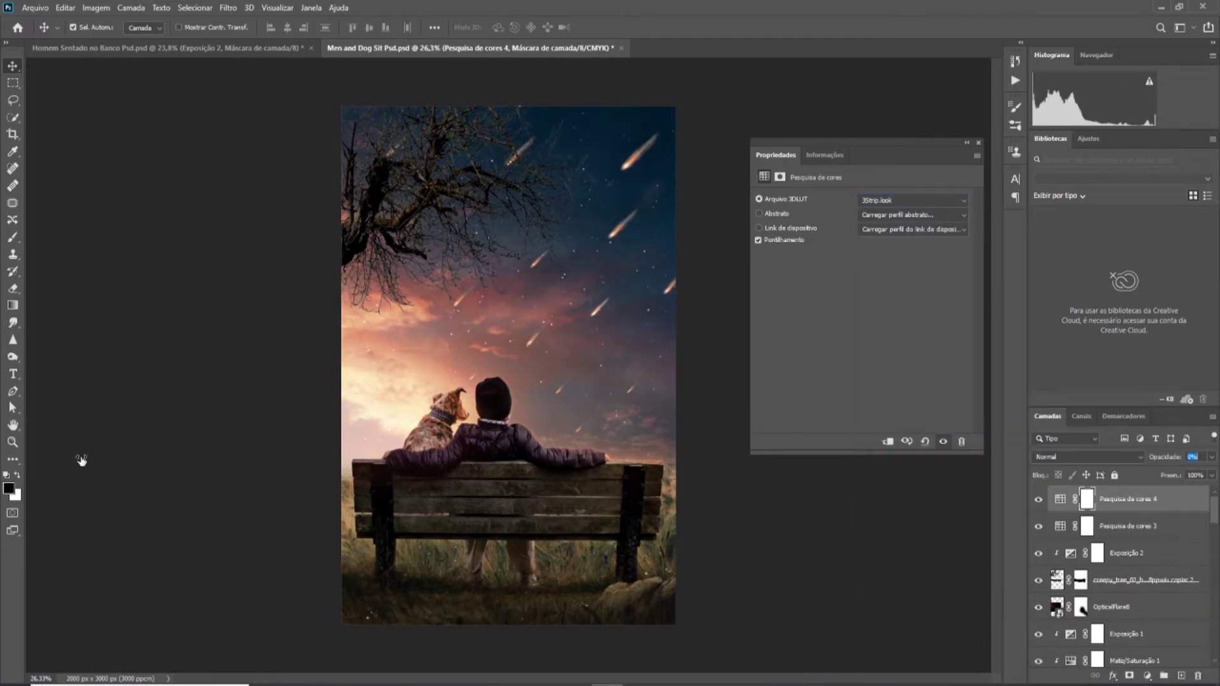
Add a third Color Lookup layer with Candlelight.CUBE at a faint 14% opacity.
click(1146, 675)
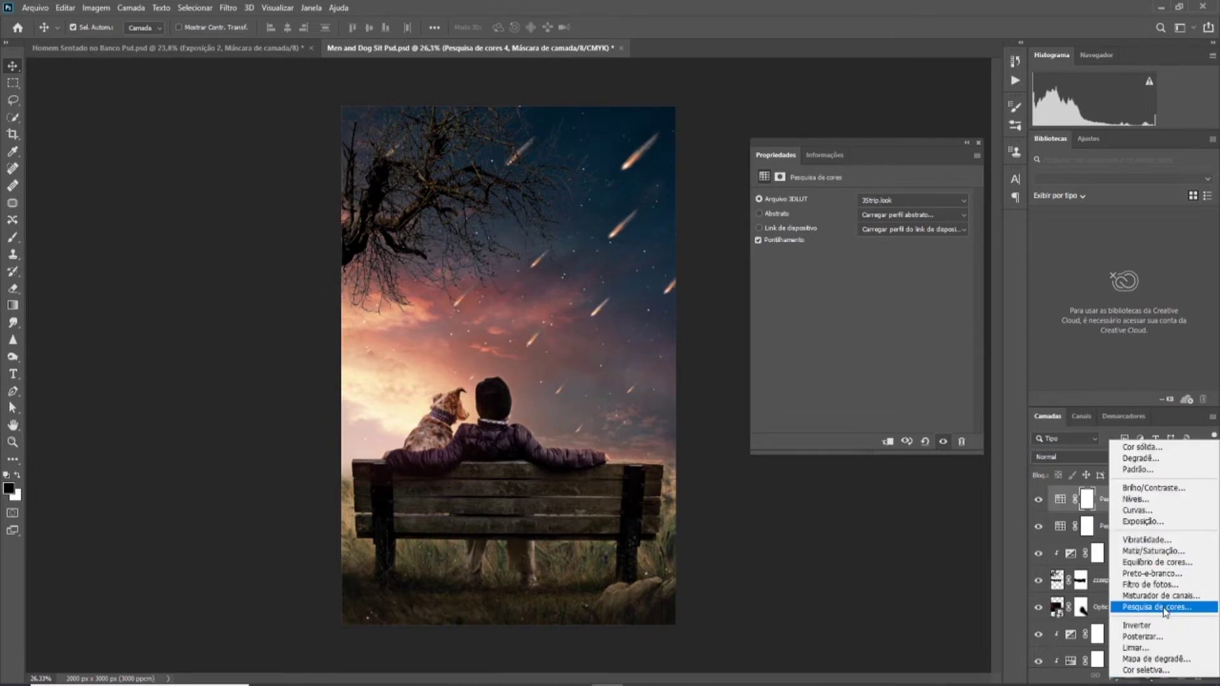
click(1153, 604)
click(922, 200)
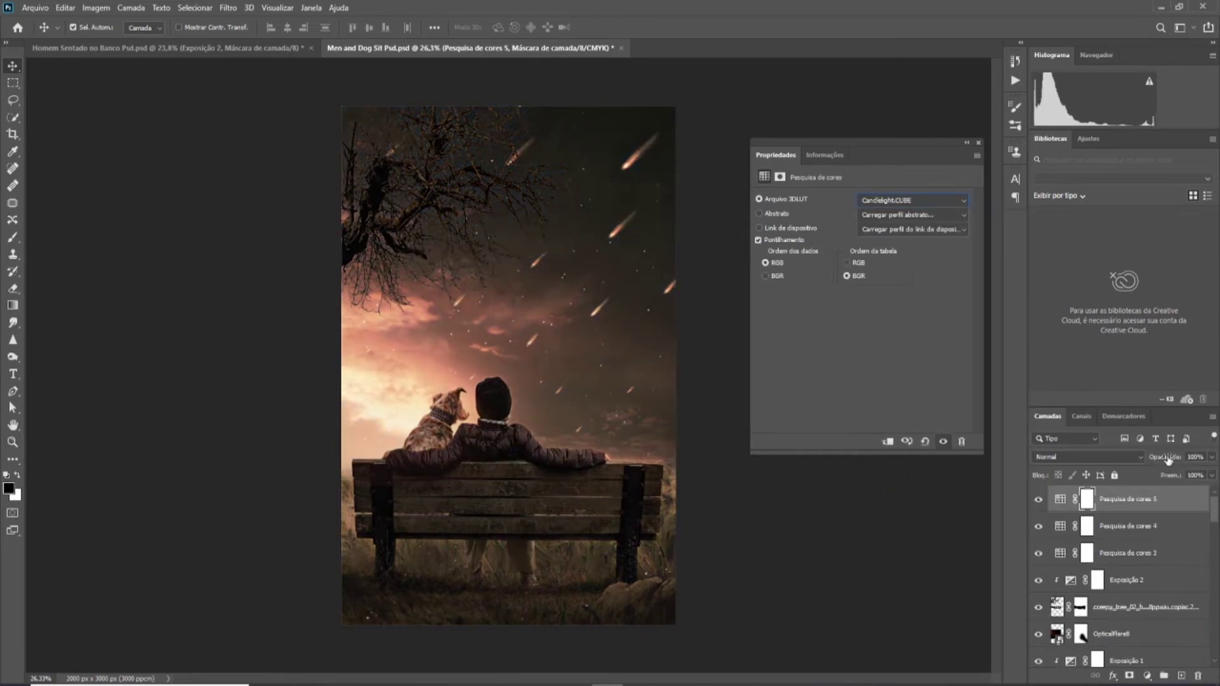
drag(1168, 458, 33, 439)
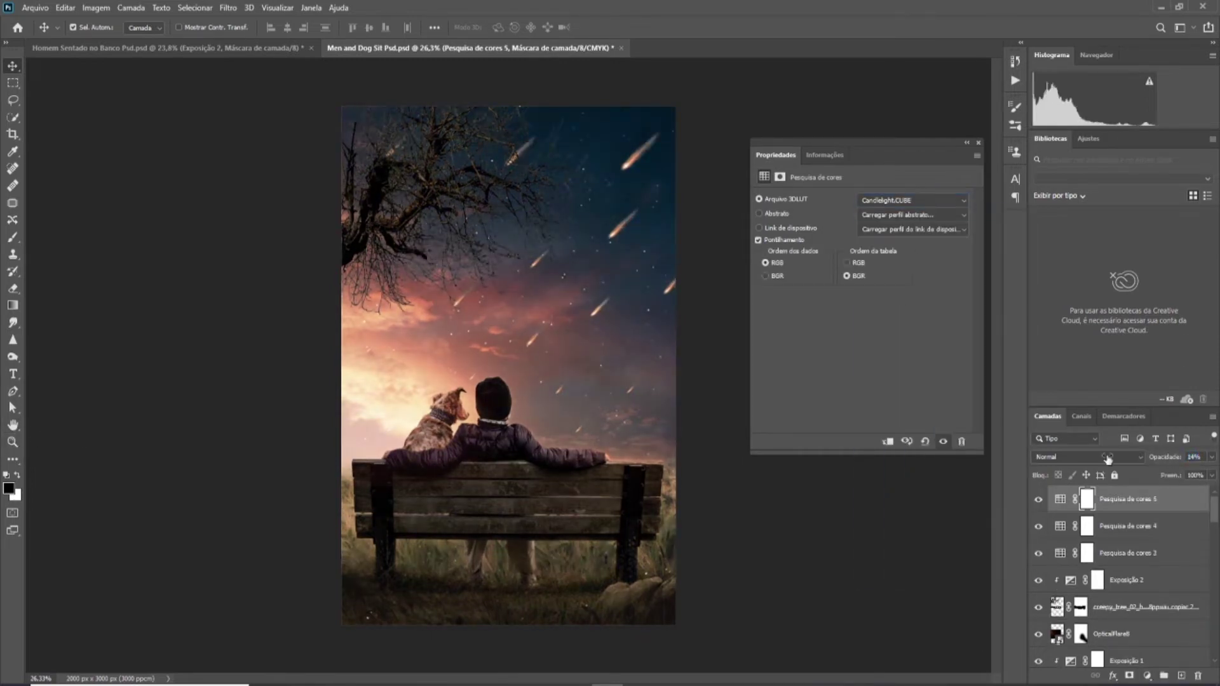
click(1147, 676)
Add a fourth Color Lookup layer, trying Crisp_Winter then Crisp_Warm.look, and set the previous layer's opacity to 16%.
click(1149, 603)
click(922, 200)
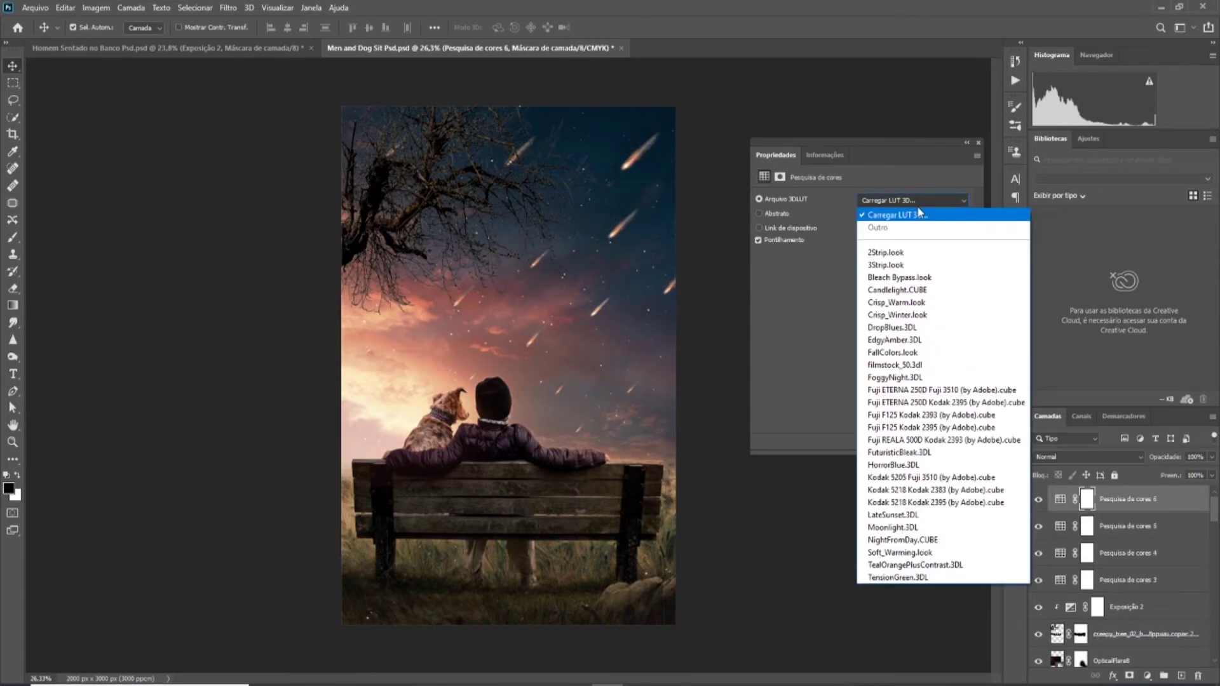
click(921, 315)
click(921, 200)
click(915, 302)
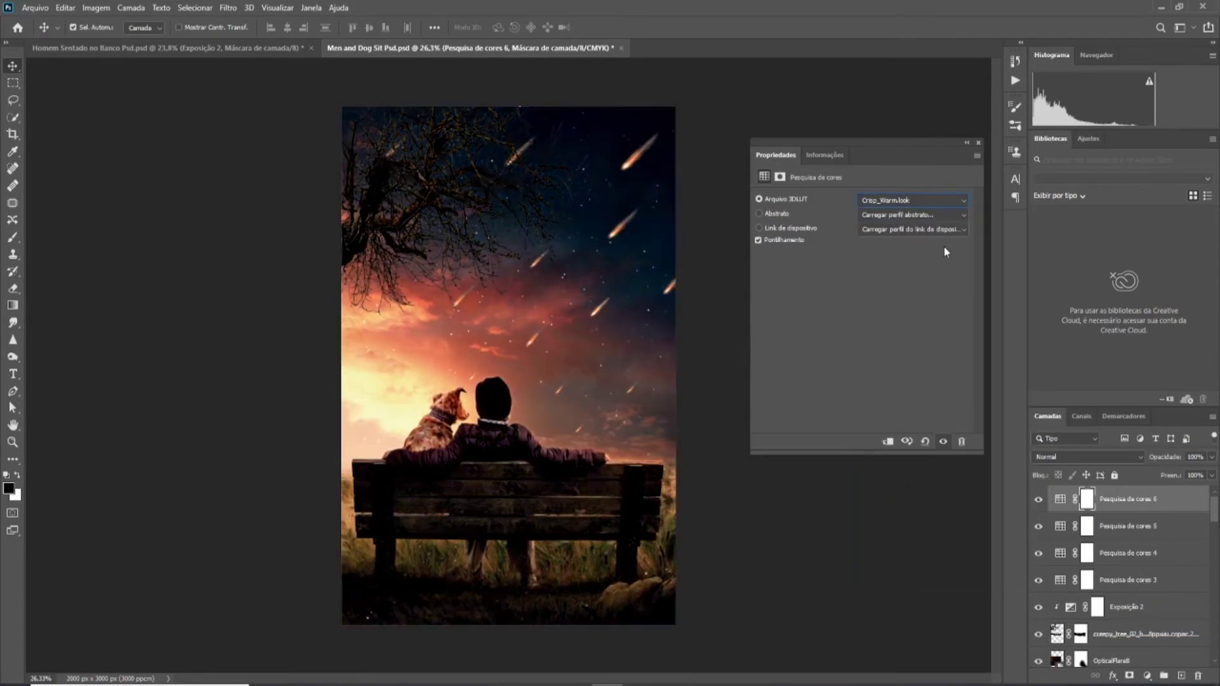
drag(739, 452, 749, 452)
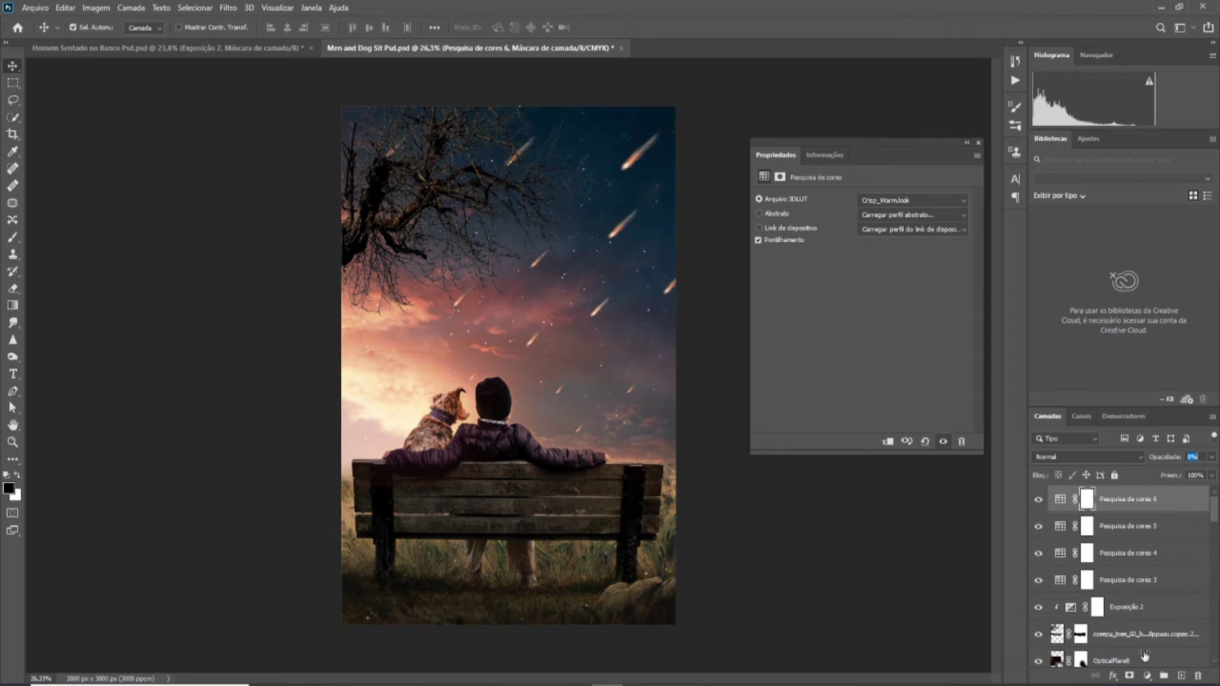
Add another Color Lookup layer, try EdgyAmber at 0%, then FoggyNight at 62% opacity.
click(1147, 675)
click(1149, 603)
click(922, 200)
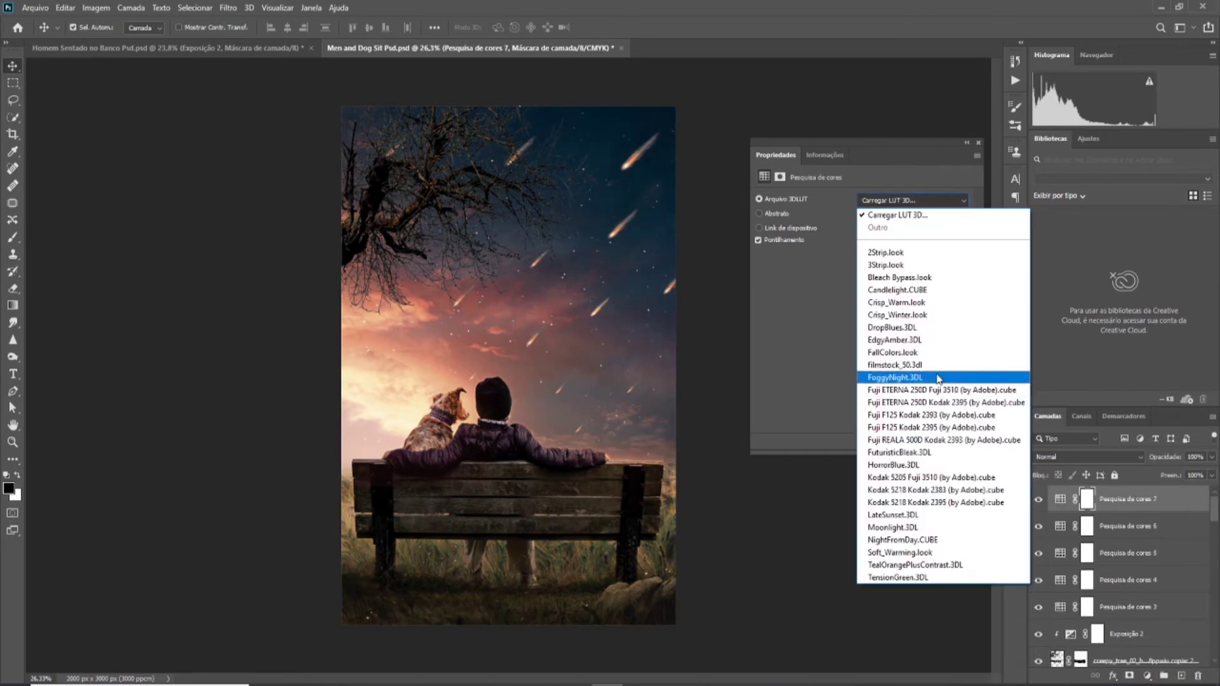
click(926, 341)
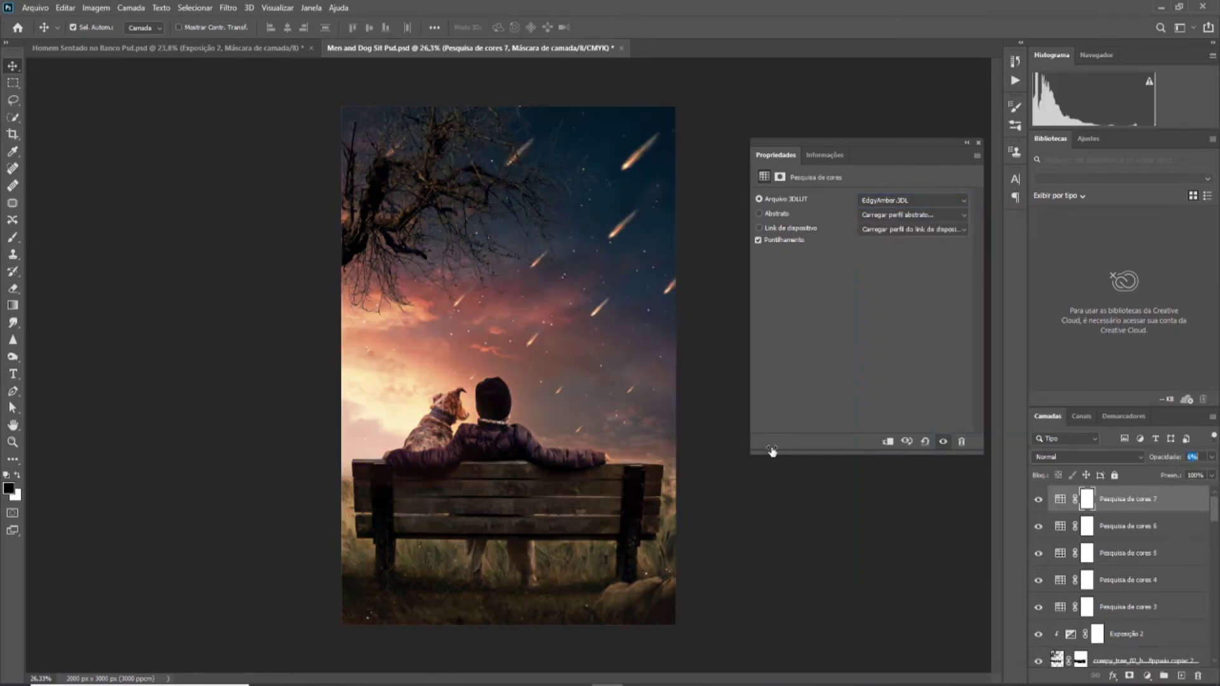
drag(768, 452, 737, 453)
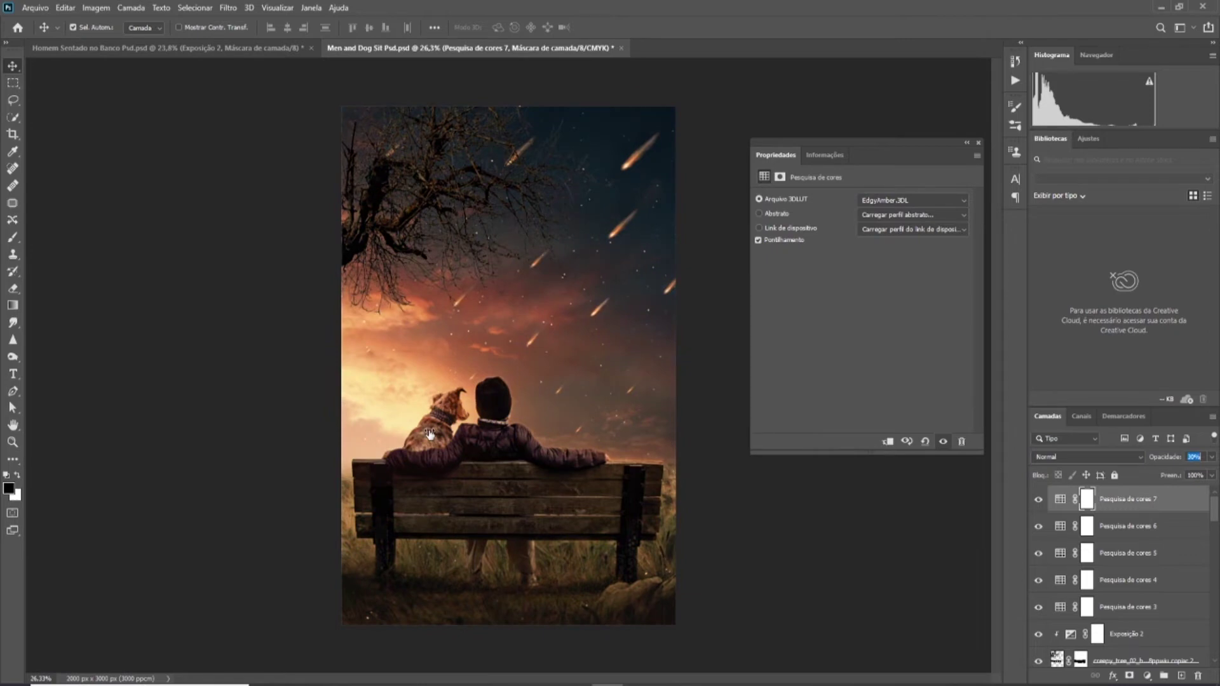
click(920, 200)
click(921, 376)
click(934, 201)
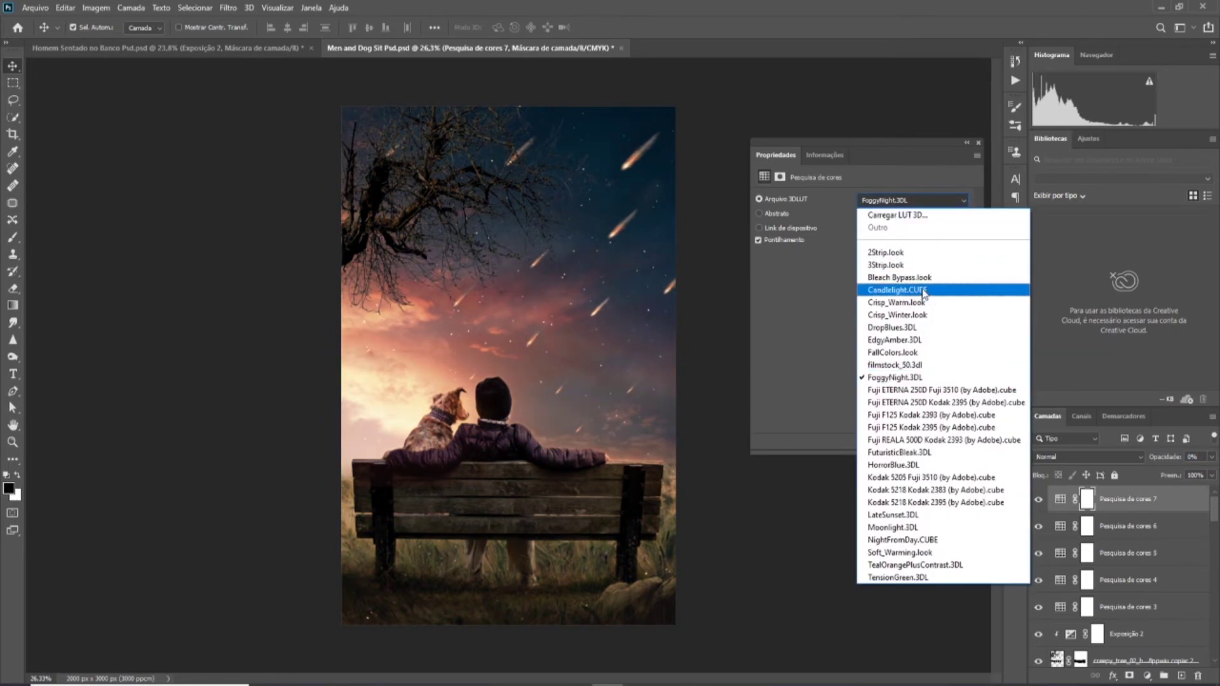
click(912, 371)
key(6)
key(2)
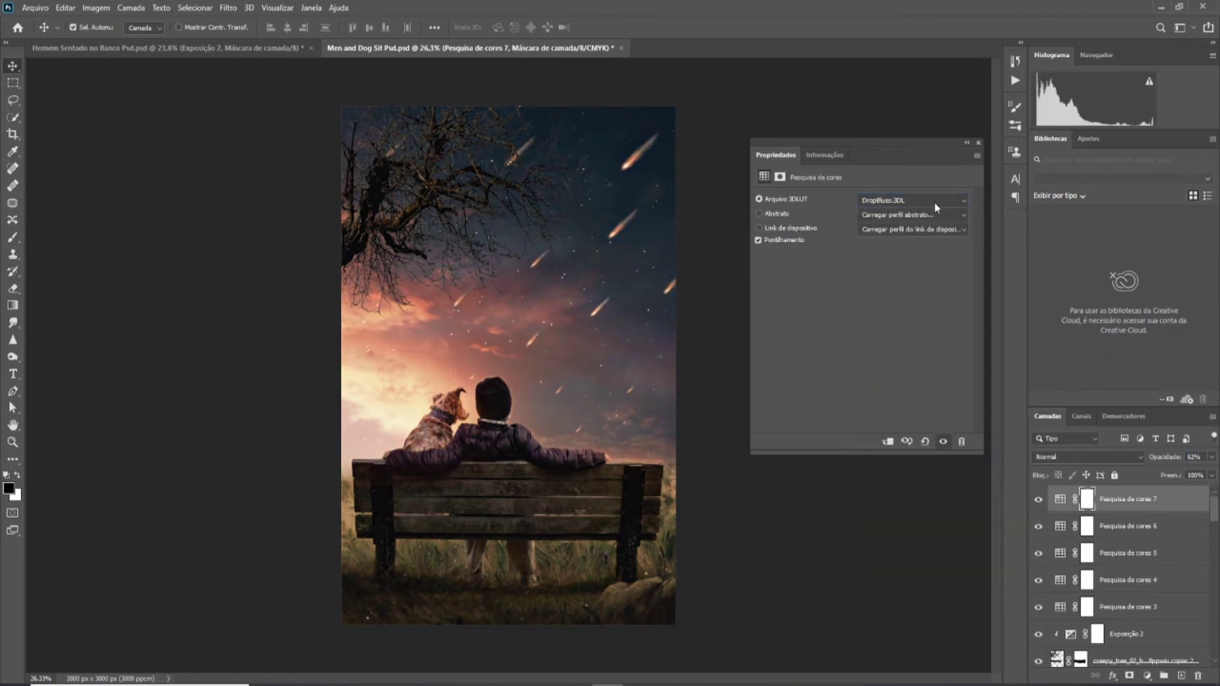
Compare HorrorBlue and LateSunset LUTs, settling on HorrorBlue at low opacity.
click(934, 201)
click(924, 352)
click(925, 199)
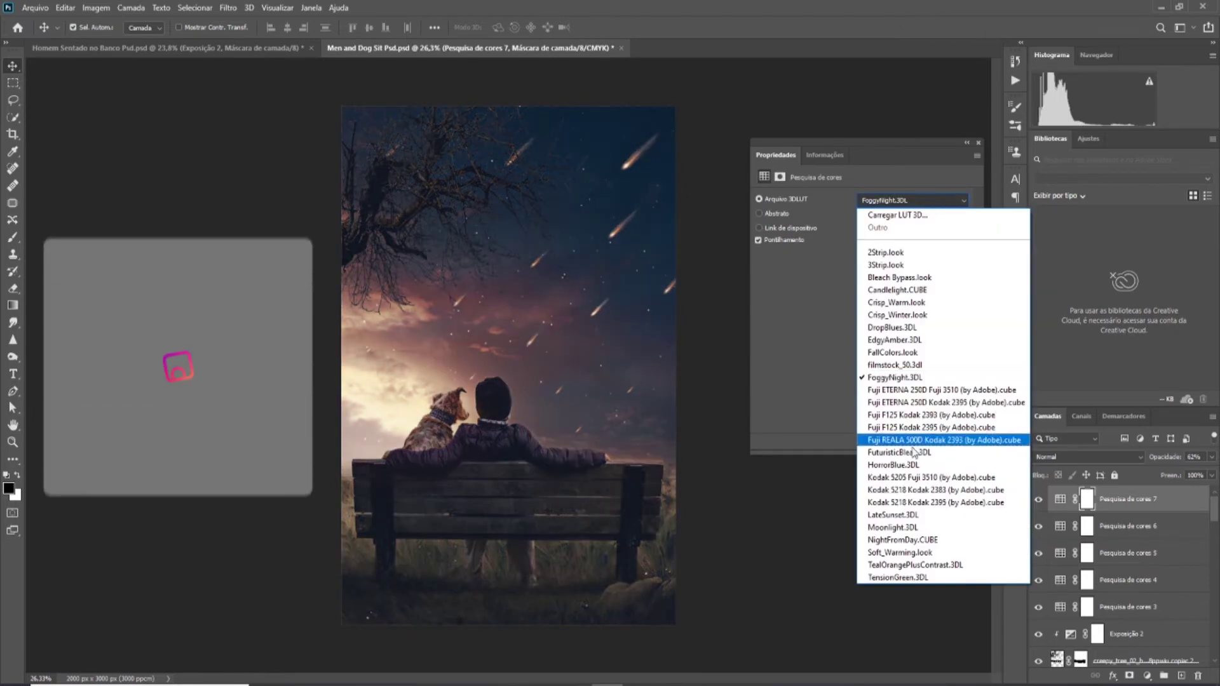
click(902, 534)
click(930, 200)
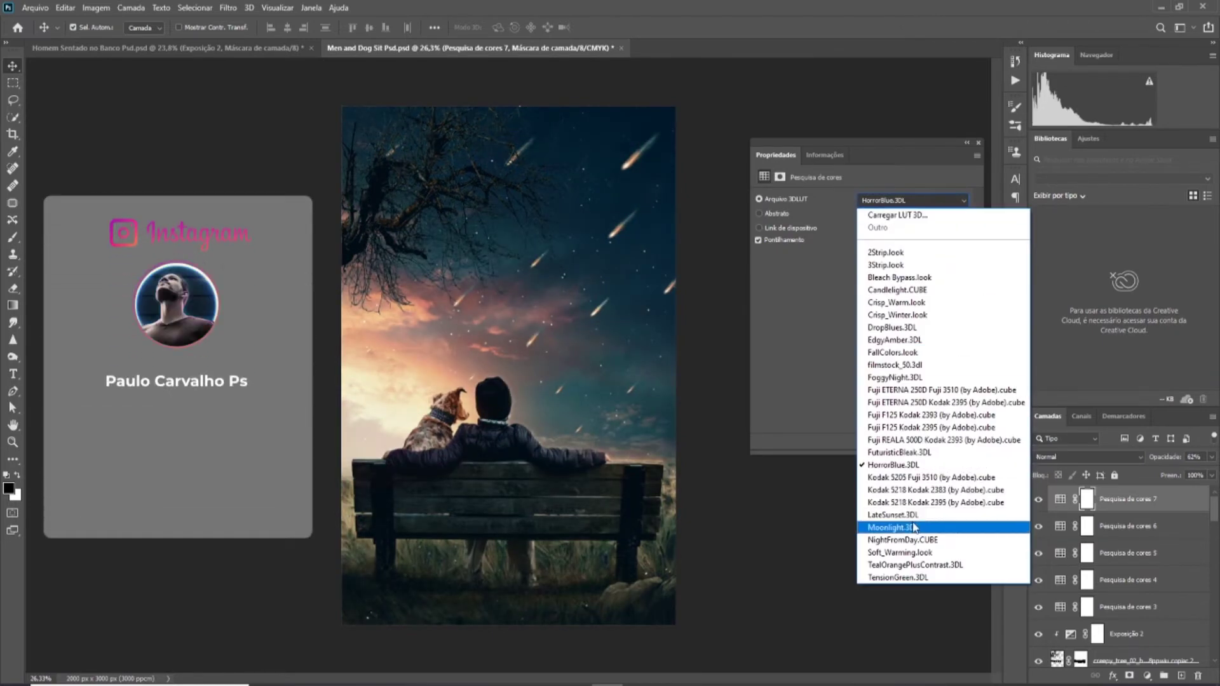
click(895, 602)
key(0)
key(0)
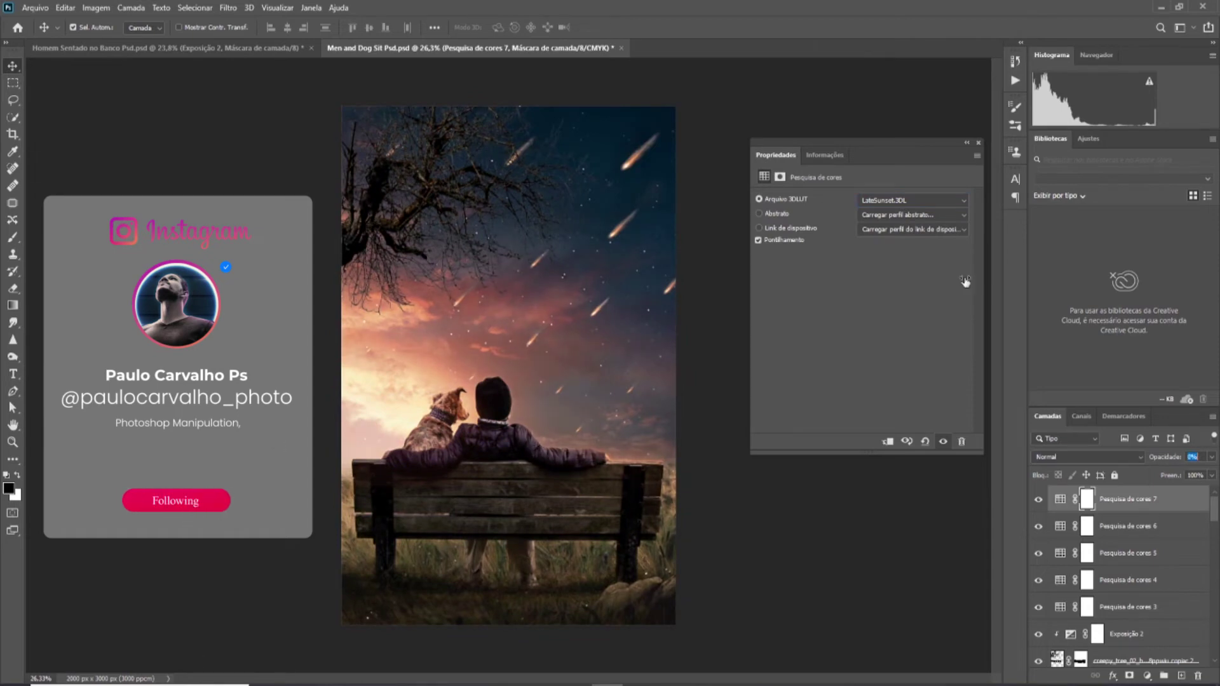
click(912, 200)
click(902, 377)
mouse_move(1165, 457)
mouse_down()
mouse_move(808, 448)
mouse_move(443, 414)
mouse_up()
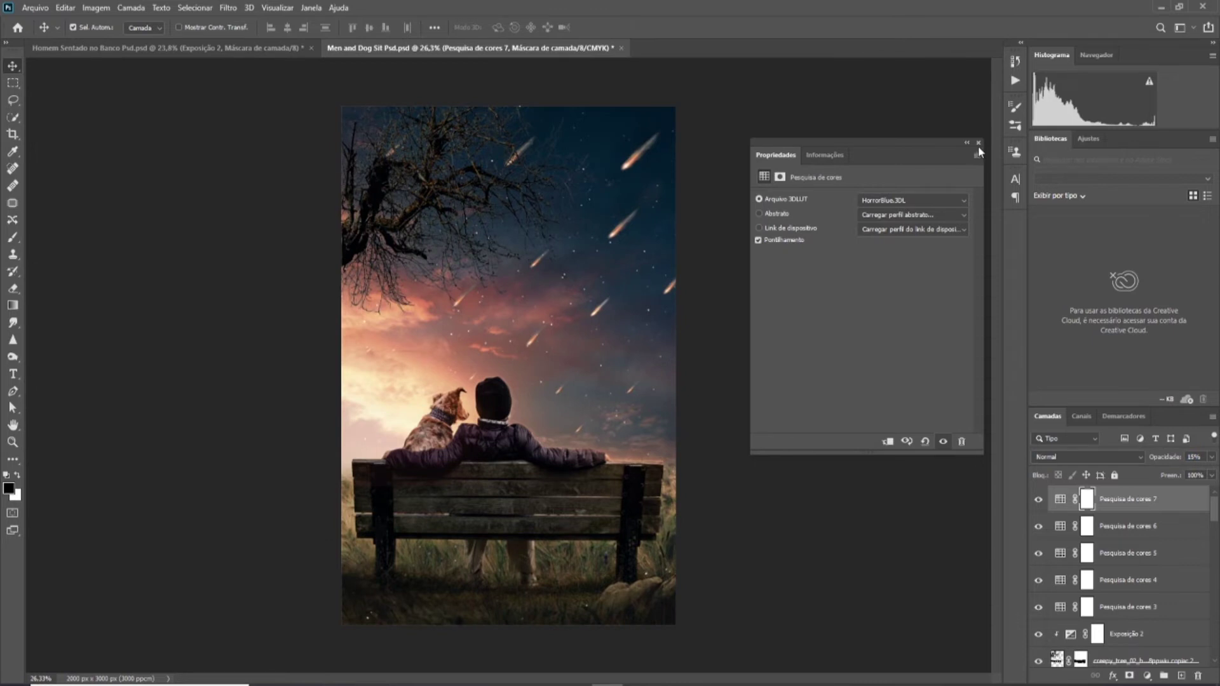
click(978, 144)
Create Overlay layer Camada 5 beneath the dog layer, with a white, low-opacity brush.
scroll(1163, 603, down, 5)
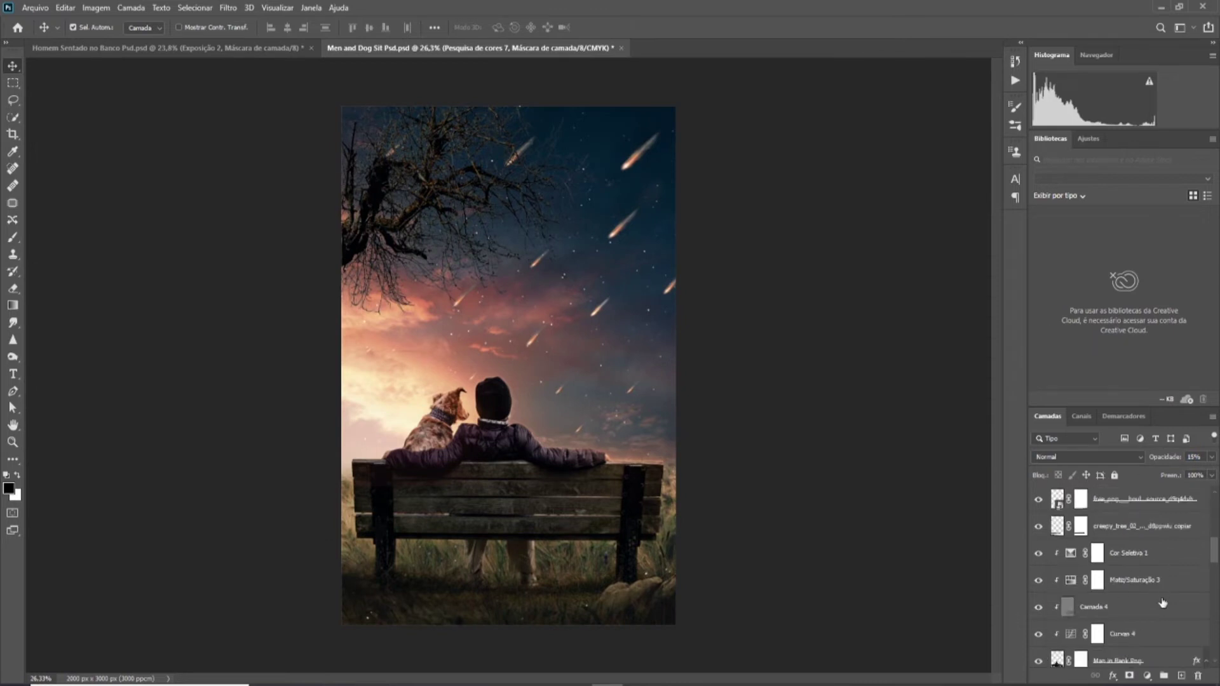
scroll(1169, 643, down, 2)
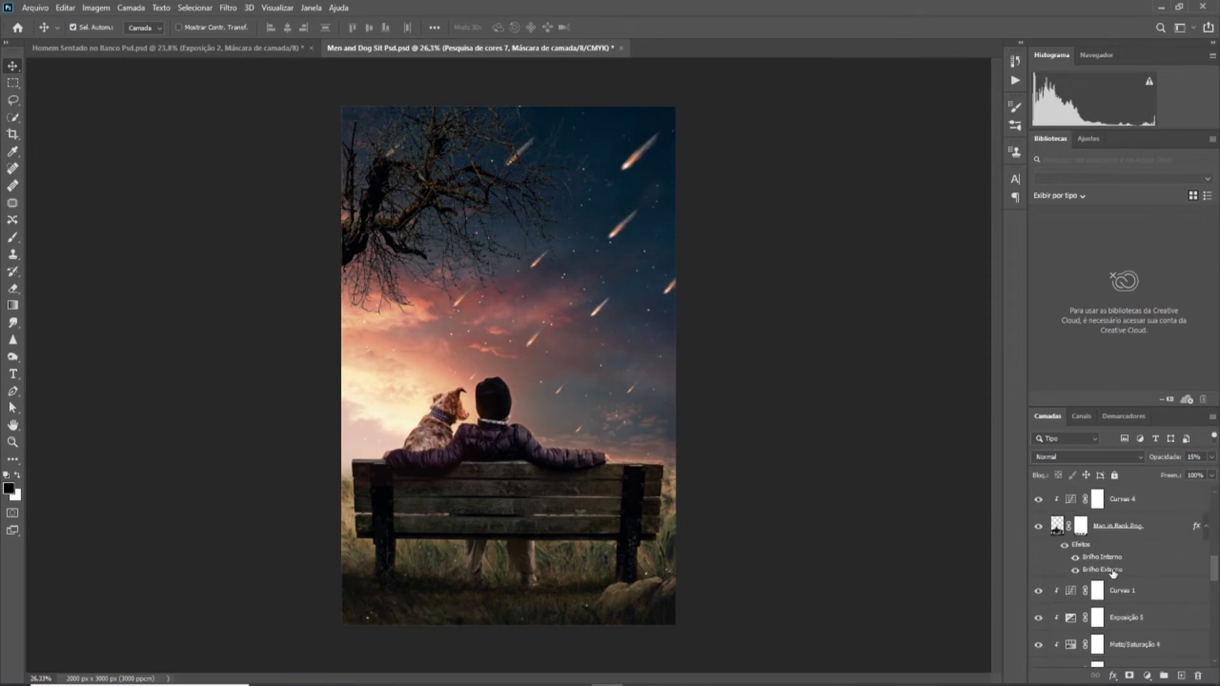
key(ctrl+shift+alt+n)
click(1113, 459)
click(1080, 517)
key(b)
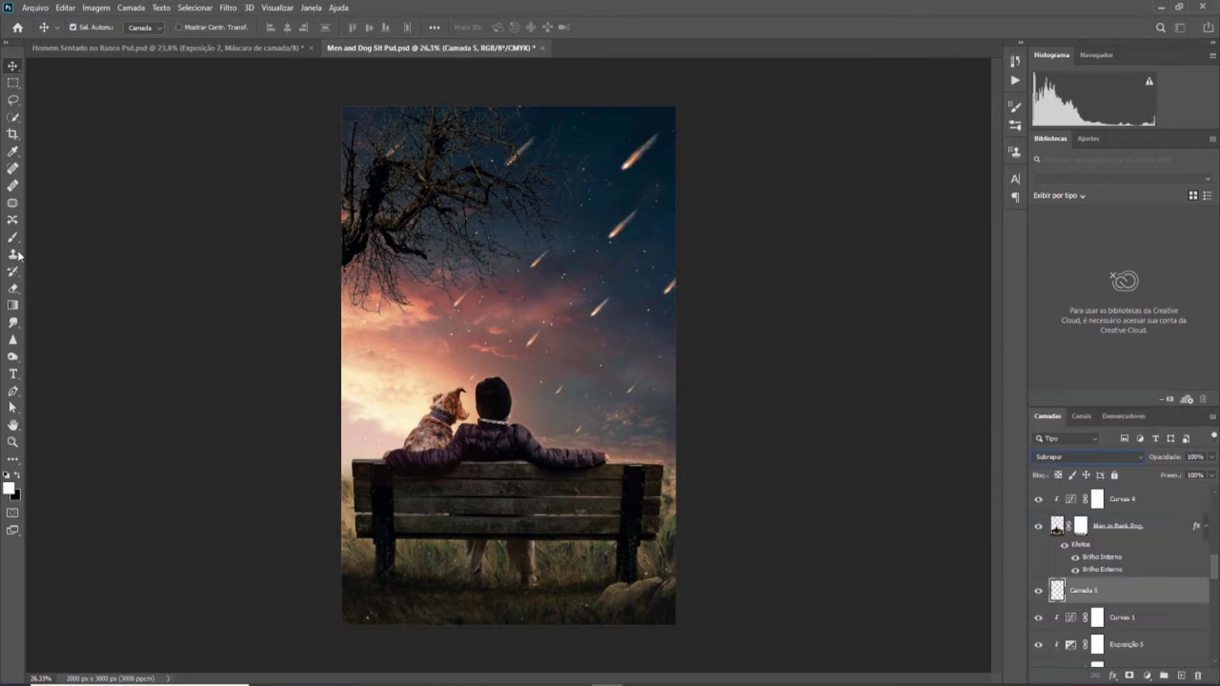
key(x)
key(0)
key(1)
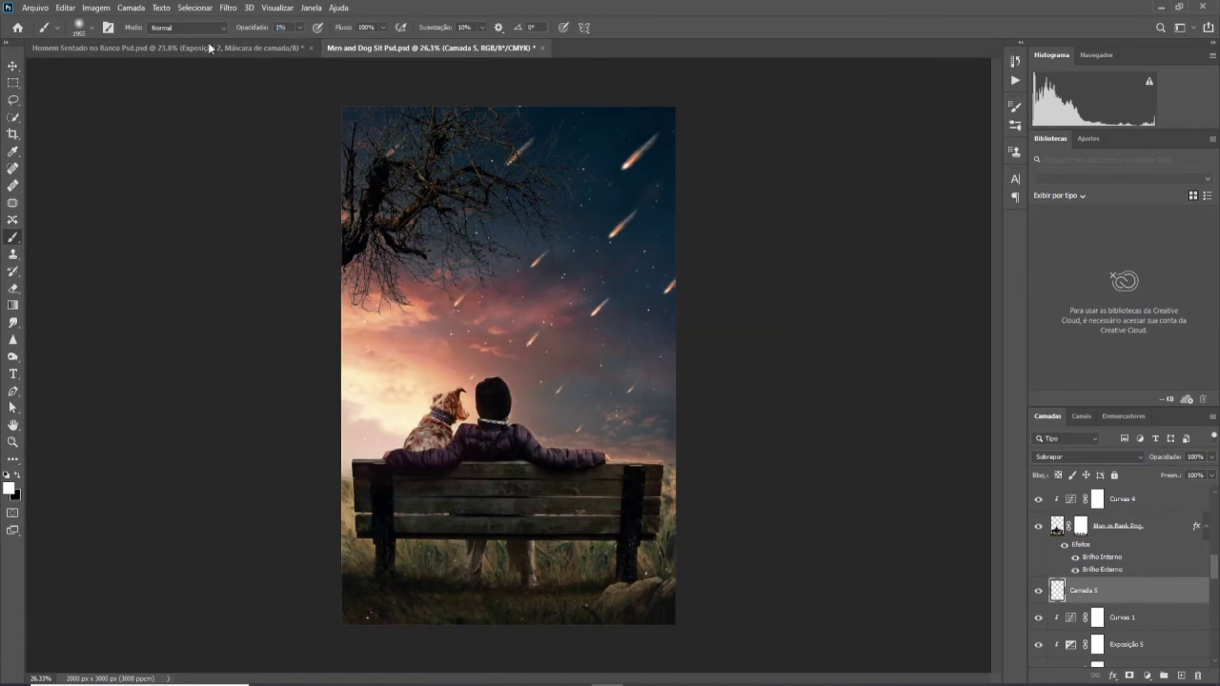
mouse_move(1090, 591)
mouse_down()
mouse_move(1165, 645)
mouse_move(1143, 588)
mouse_up()
With a smaller brush, paint white highlights along the man's head rim and the bench's top edge.
key([)
key([)
key([)
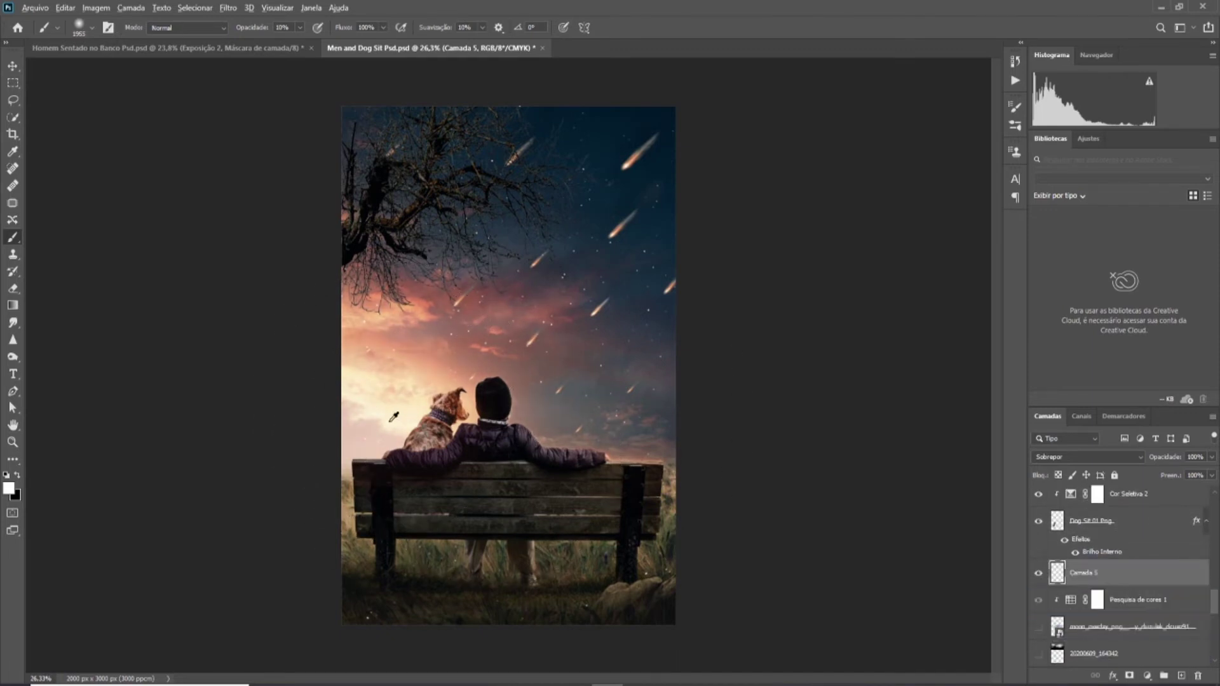
scroll(449, 439, up, 2)
key([)
key([)
key([)
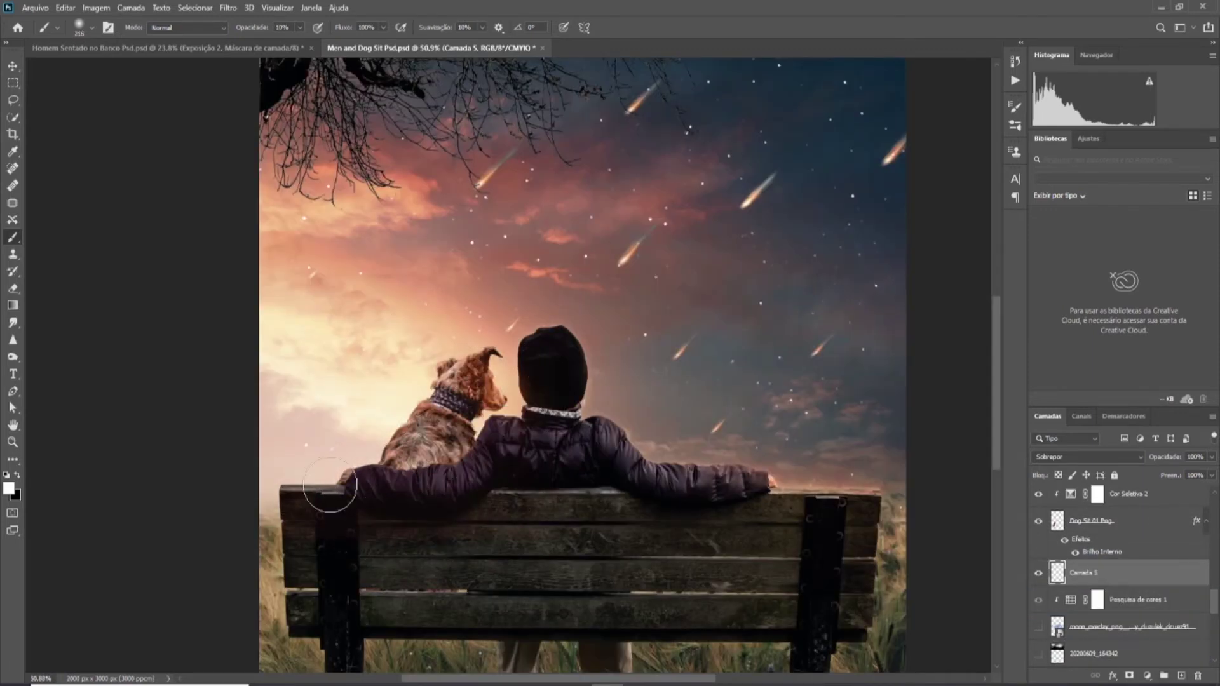
drag(595, 355, 599, 437)
drag(907, 501, 831, 488)
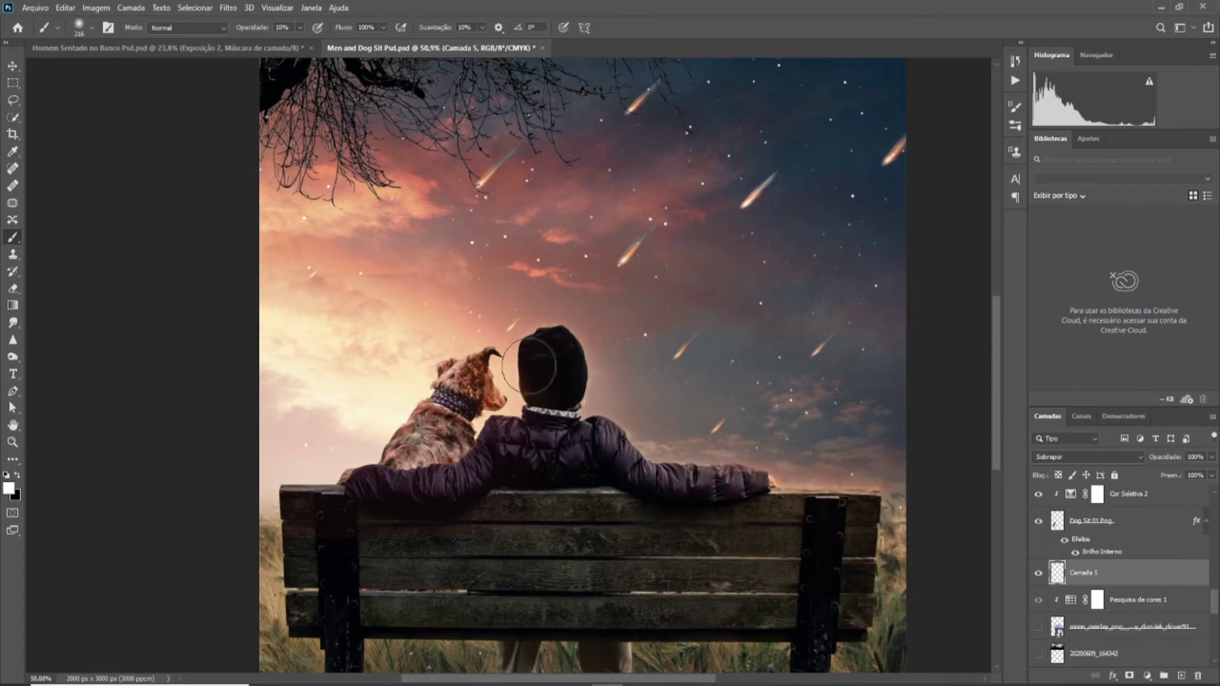
scroll(496, 417, down, 4)
scroll(505, 447, up, 2)
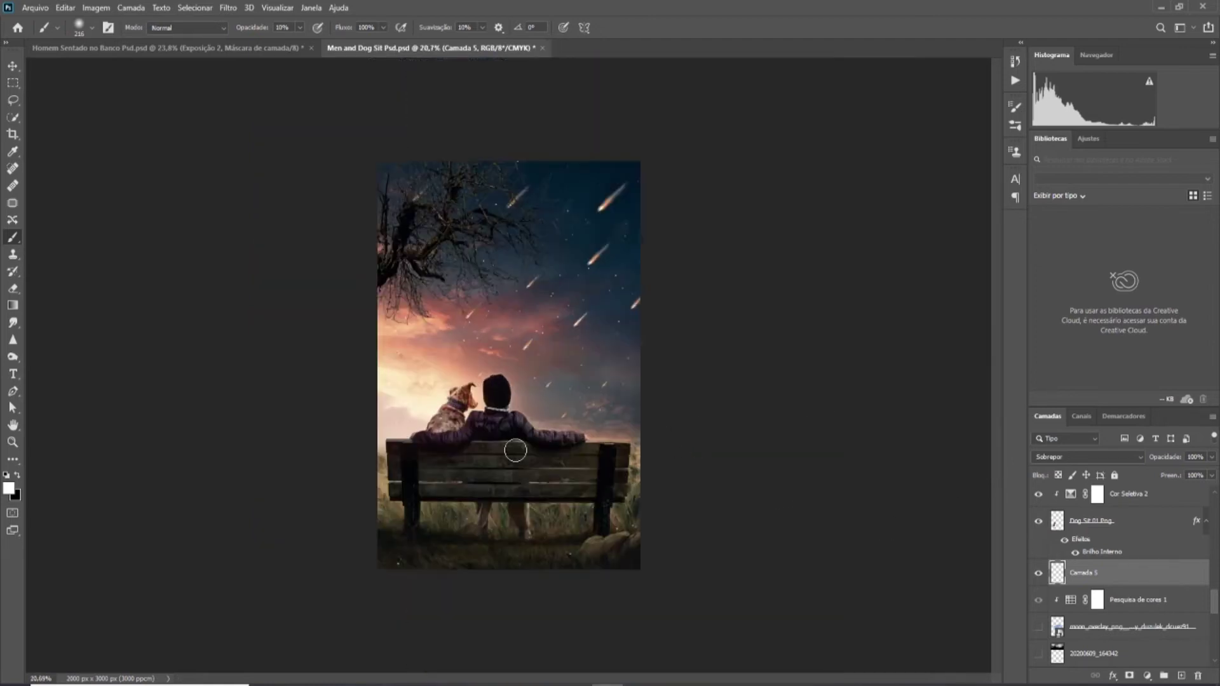
scroll(1143, 540, down, 2)
scroll(1163, 521, down, 2)
scroll(1179, 505, down, 1)
Stamp all visible layers above Pesquisa de cores 7, duplicate the stamp, and name the copy Raw 01.
click(1172, 504)
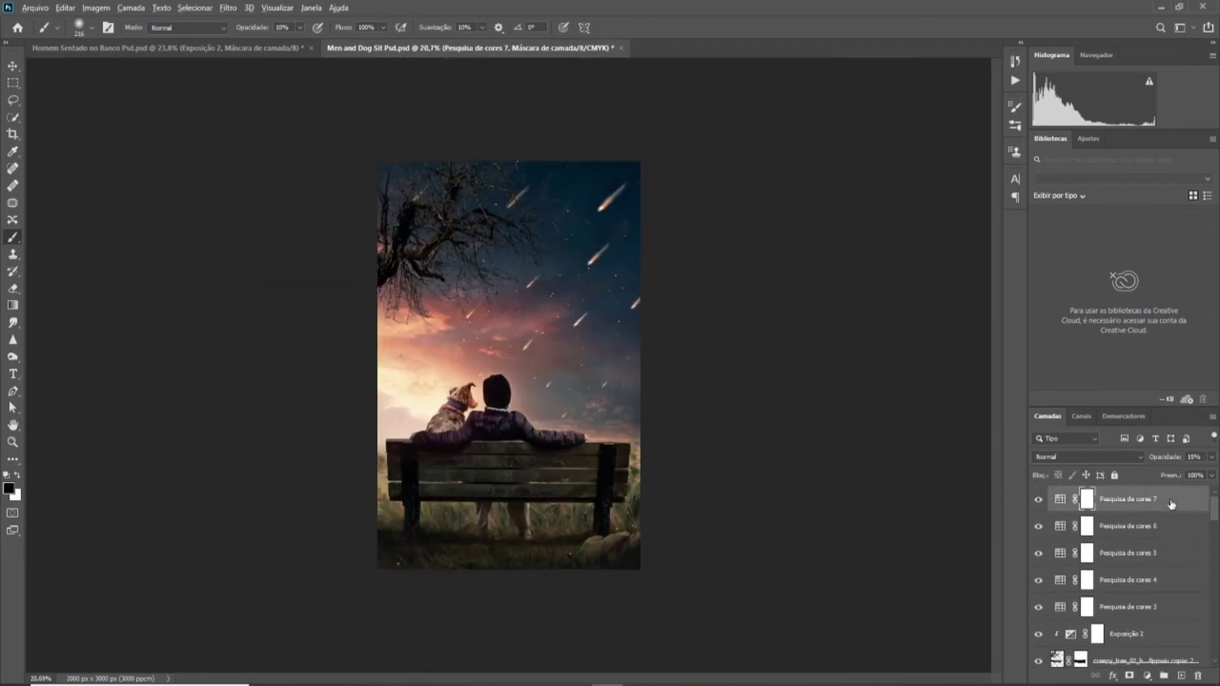
key(ctrl+shift+alt+e)
key(ctrl+plus)
key(ctrl+plus)
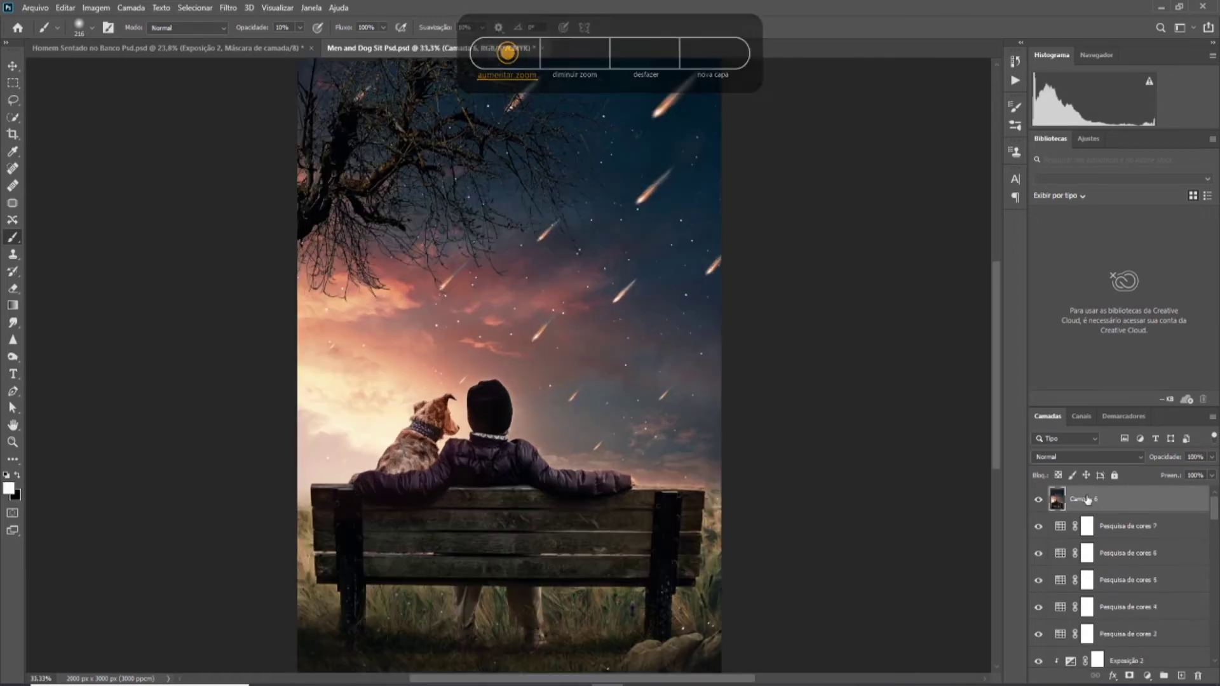
key(g)
key(ctrl+j)
key(l)
text(Banco)
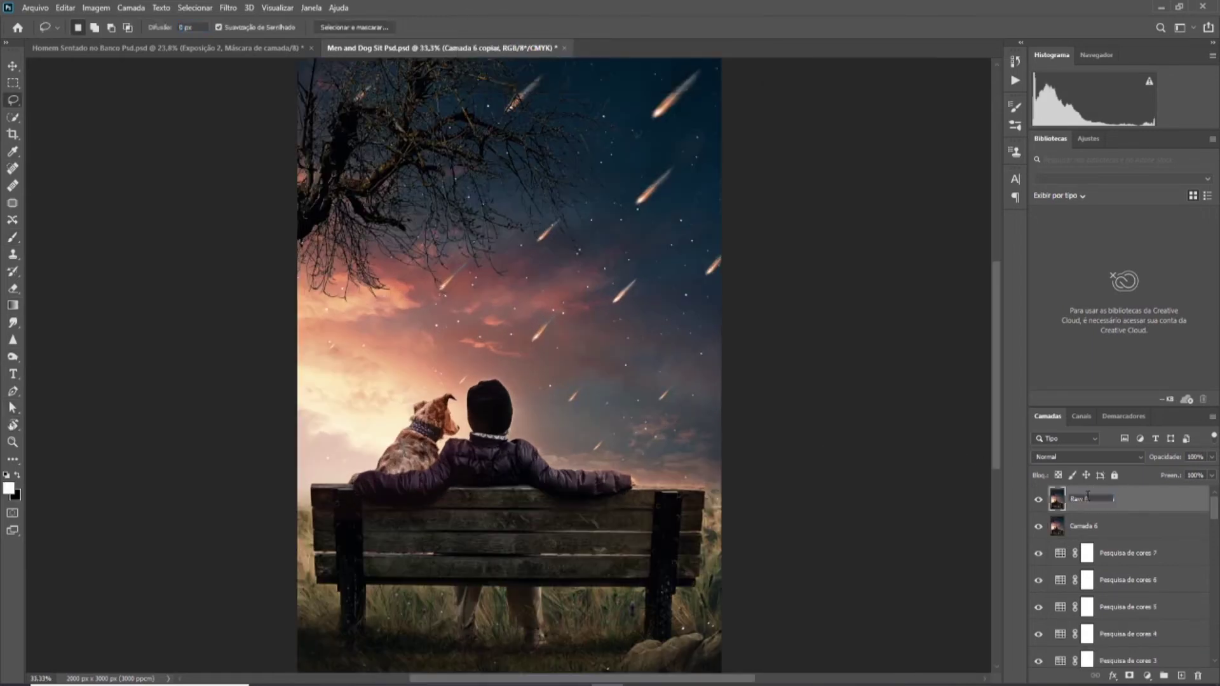
key(Return)
key(ctrl+minus)
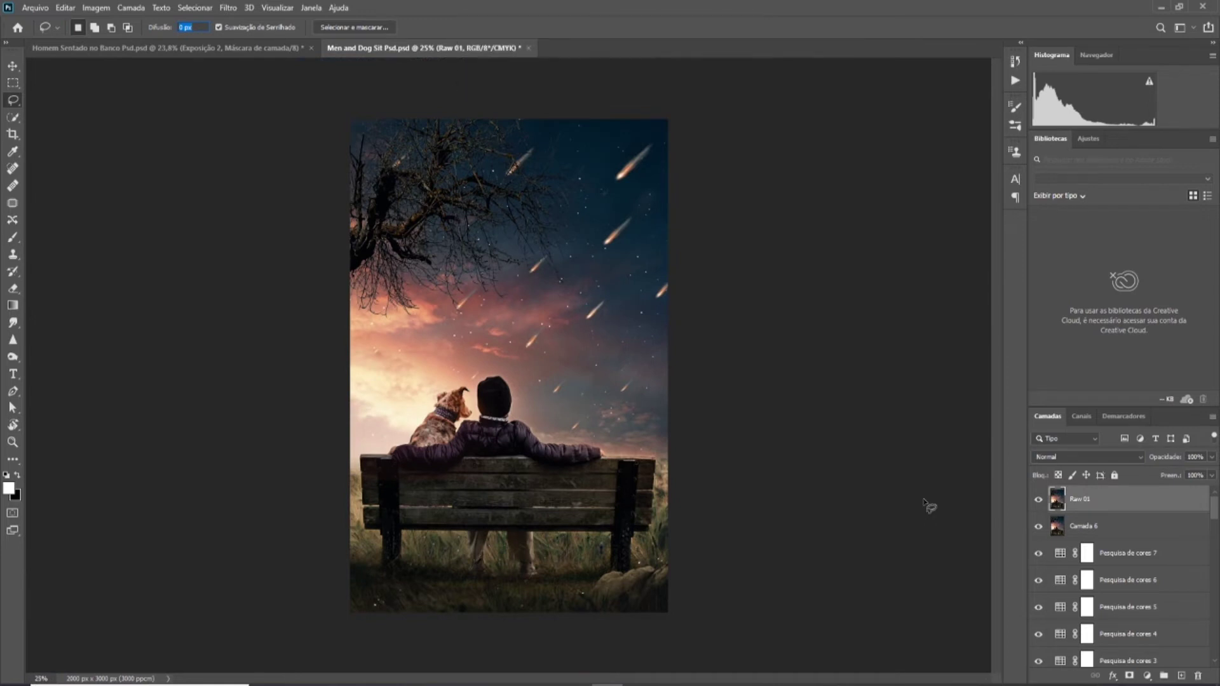
In Camera Raw, show a side-by-side before/after view and darken the edges with a vignette.
key(v)
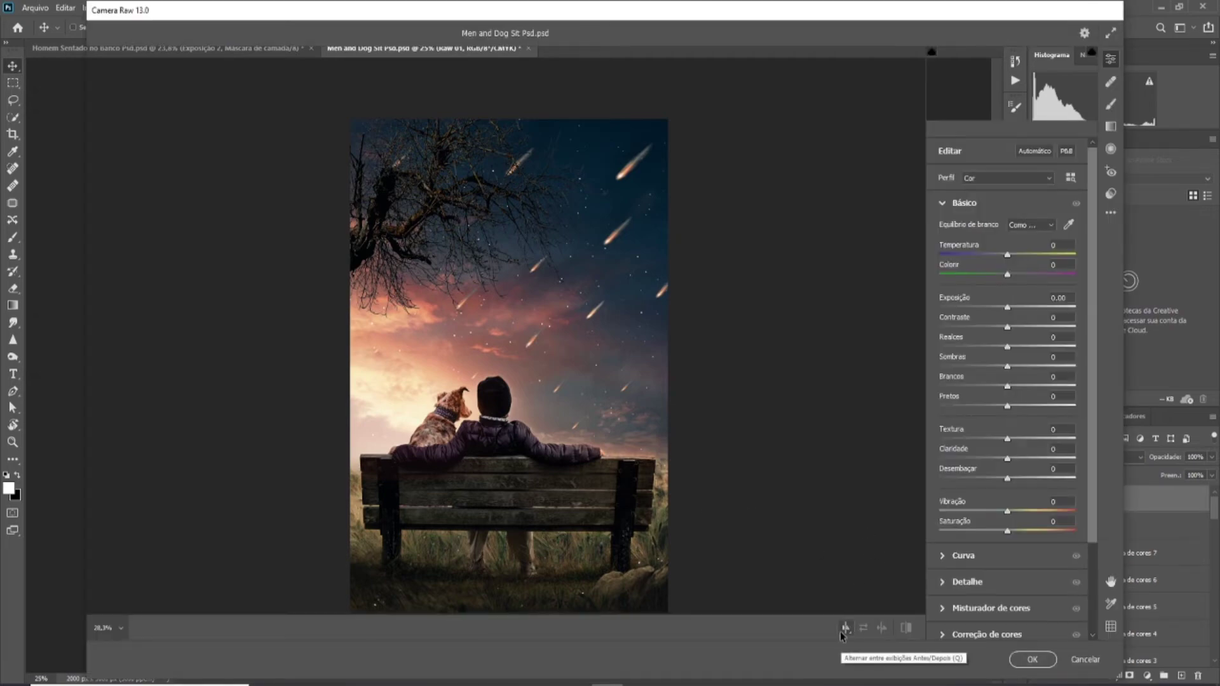
key(q)
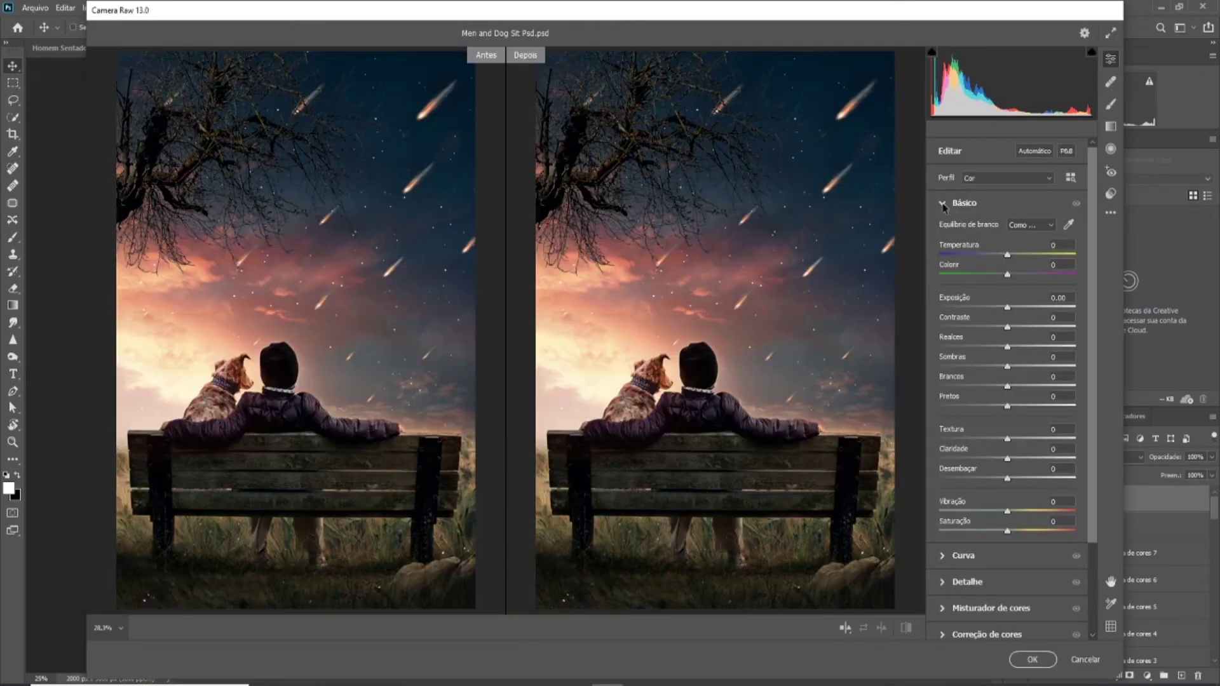
click(943, 202)
click(942, 387)
drag(1007, 444, 1012, 448)
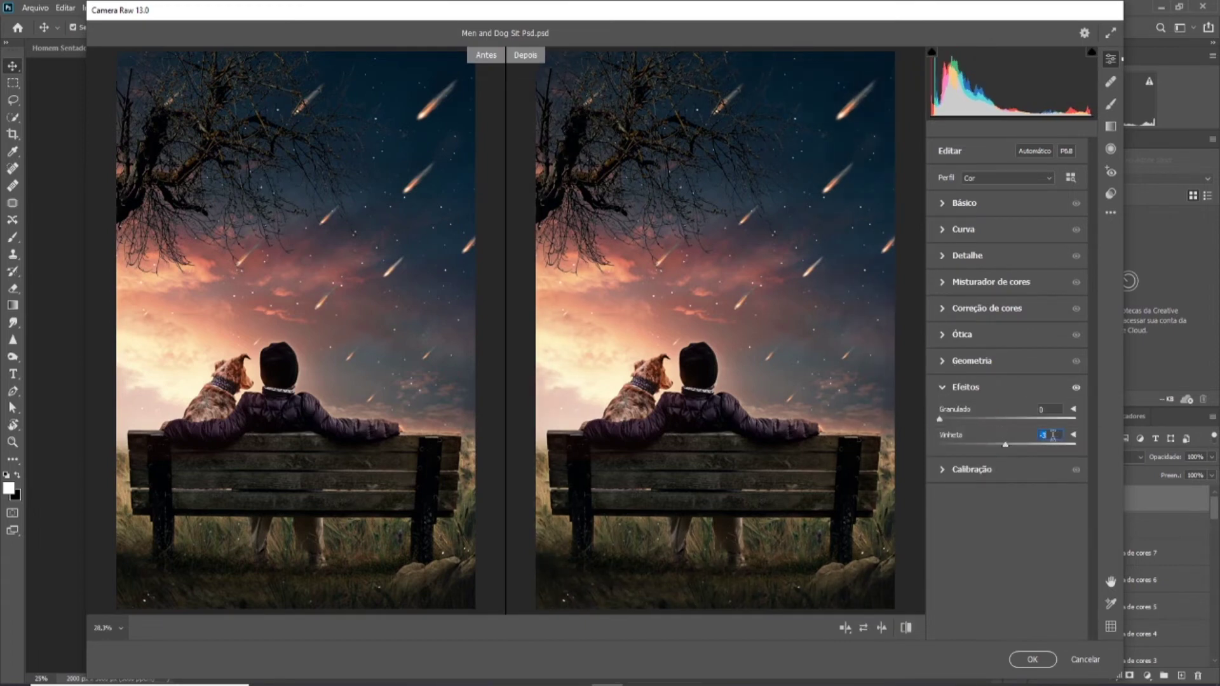
click(947, 385)
In Color Grading, reset the midtone tint, brighten midtones, and try warm shadow tints before resetting them.
click(943, 308)
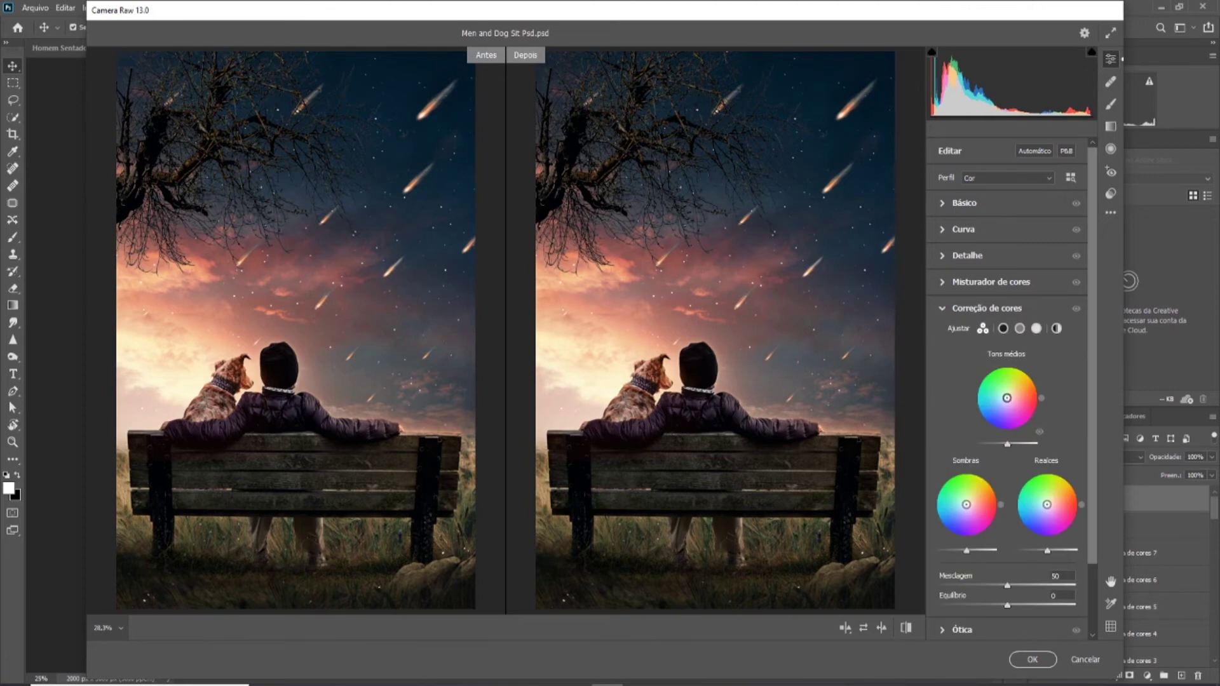
double_click(1008, 404)
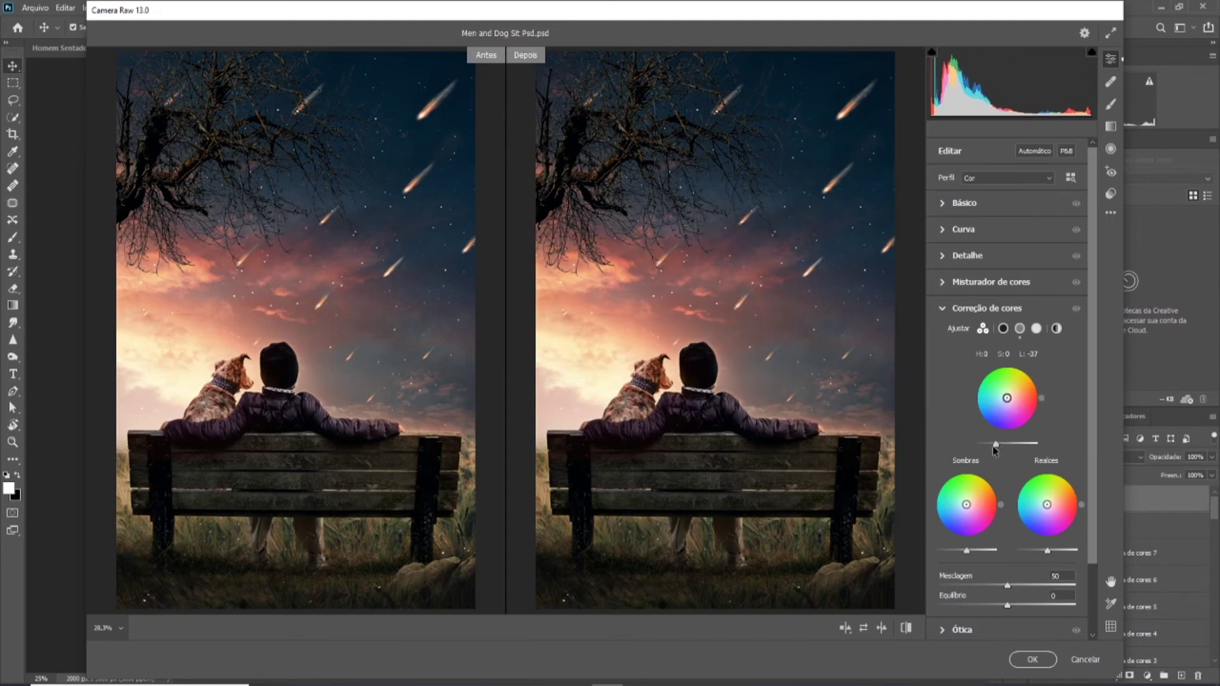
drag(991, 443, 1003, 442)
drag(981, 498, 978, 498)
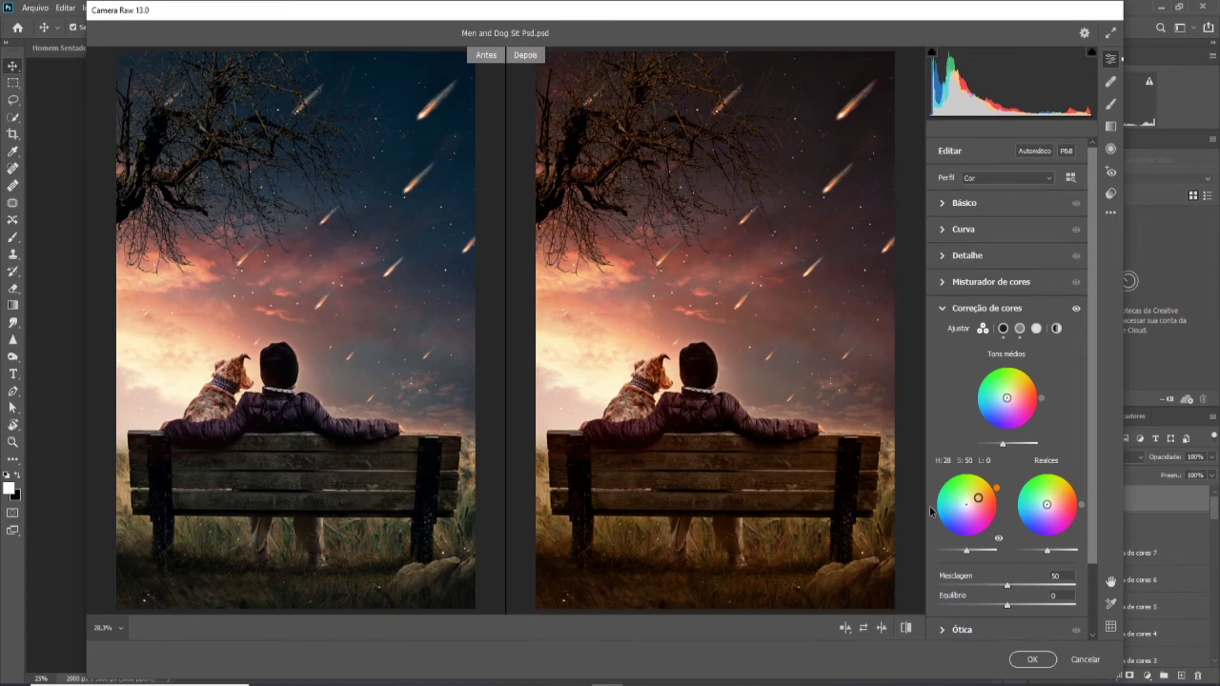
drag(978, 498, 973, 502)
scroll(743, 525, down, 2)
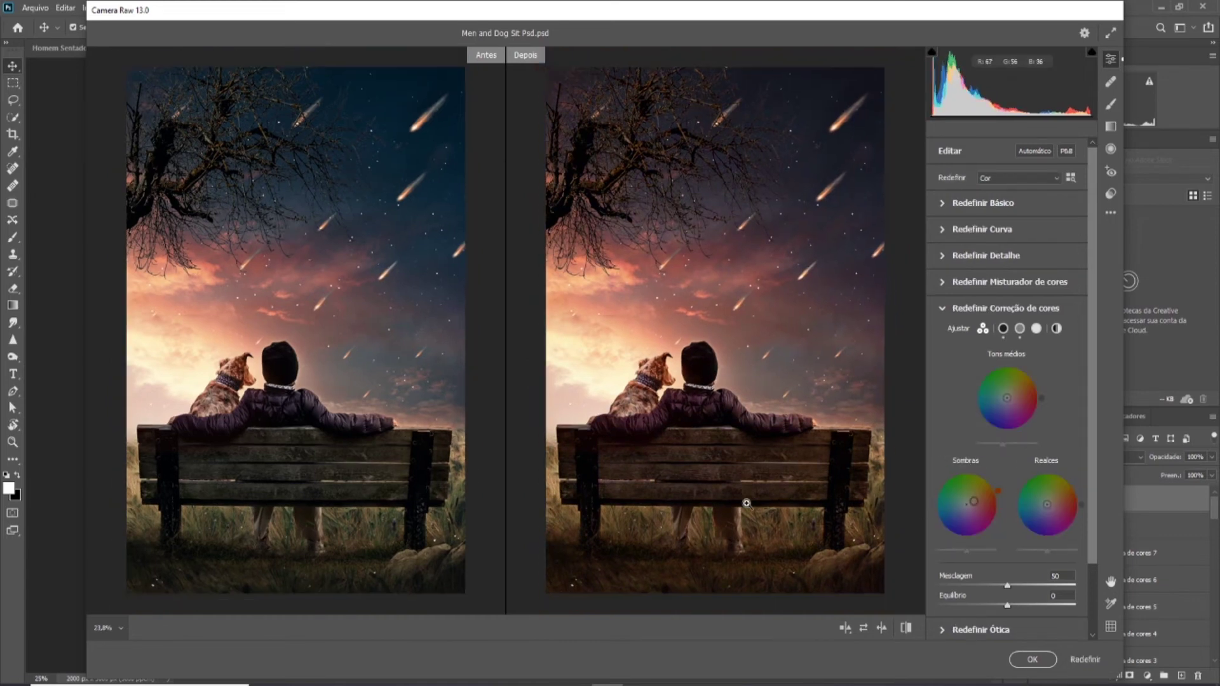
scroll(743, 525, down, 2)
drag(974, 502, 973, 500)
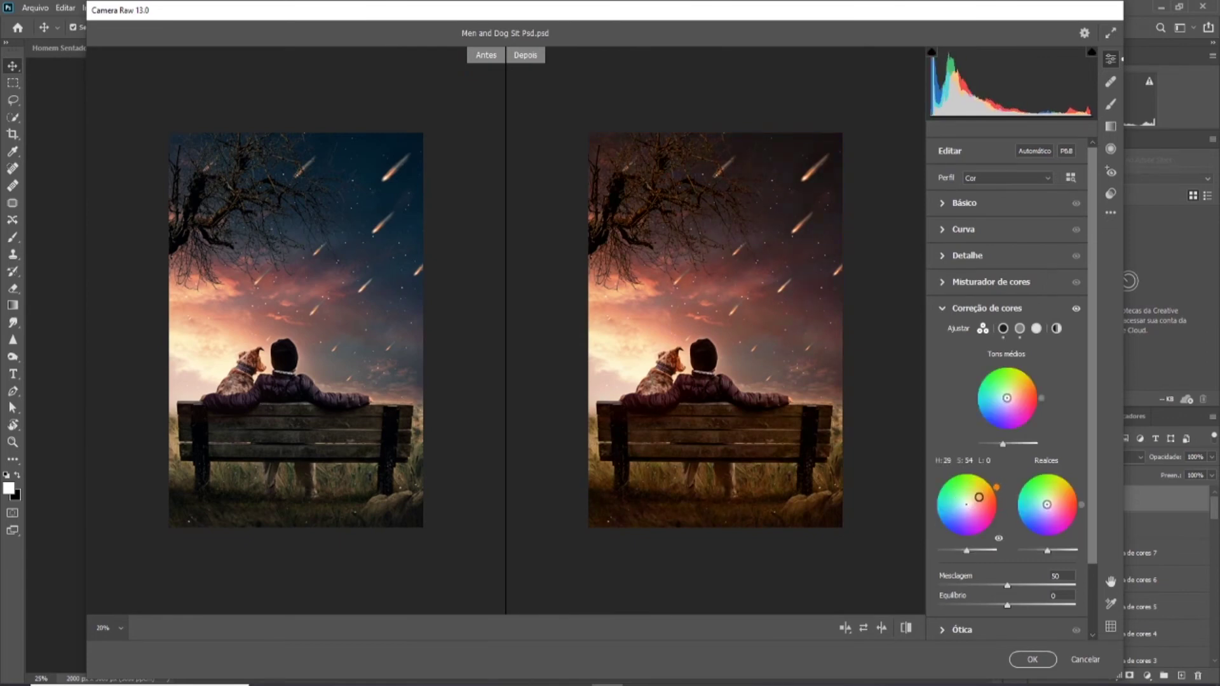
double_click(972, 502)
Darken shadows, slightly brighten highlights, tint shadows warm orange, and leave midtones neutral.
drag(977, 553, 964, 553)
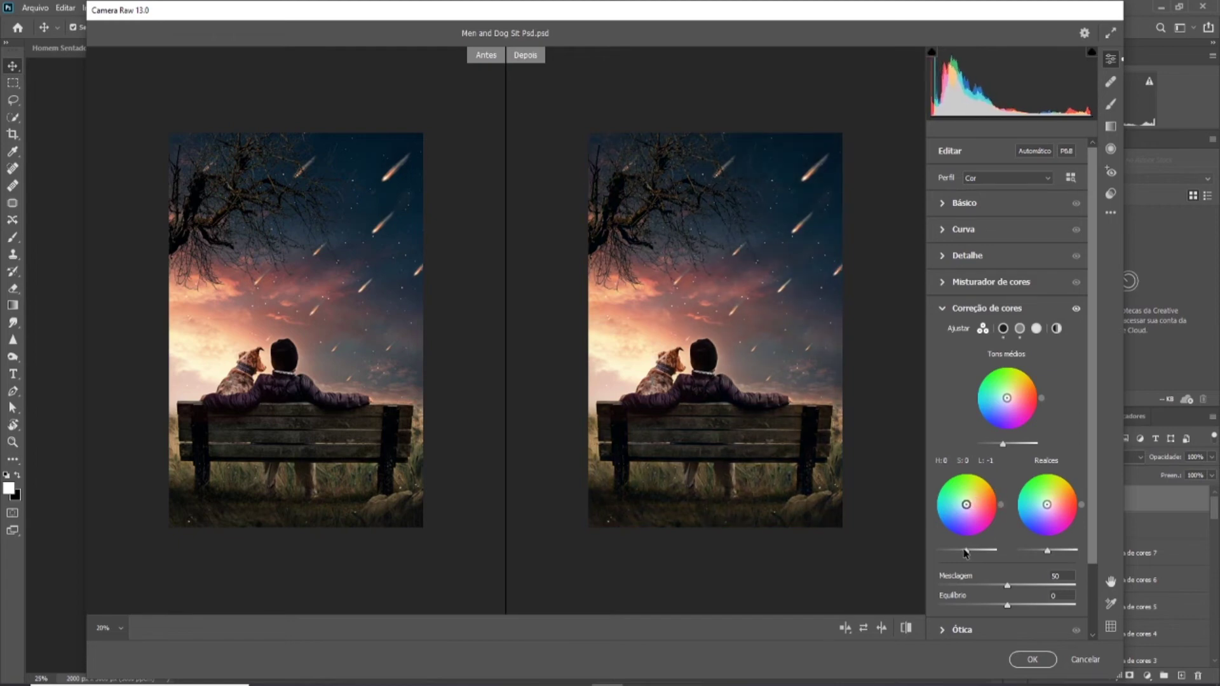
drag(1047, 553, 1050, 557)
drag(967, 550, 967, 550)
drag(967, 506, 971, 502)
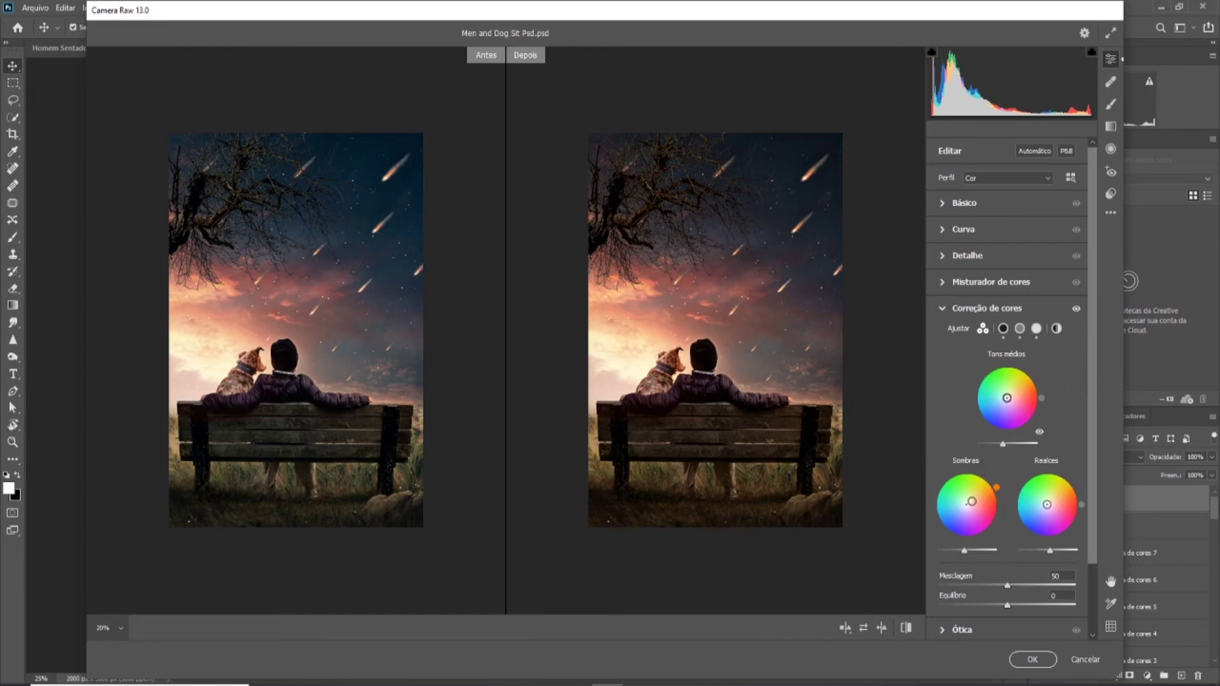
drag(1006, 398, 1002, 402)
double_click(1002, 402)
click(943, 310)
click(947, 282)
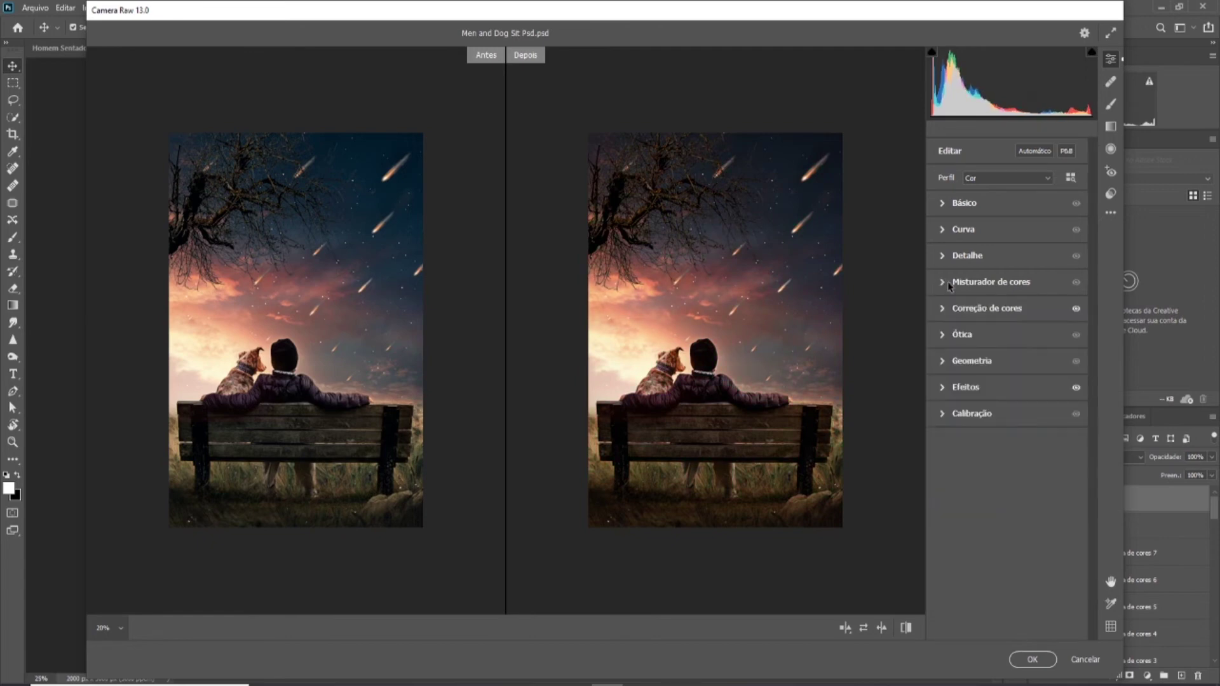
In the Color Mixer, shift the greens' hue and desaturate the yellows and reds.
click(947, 281)
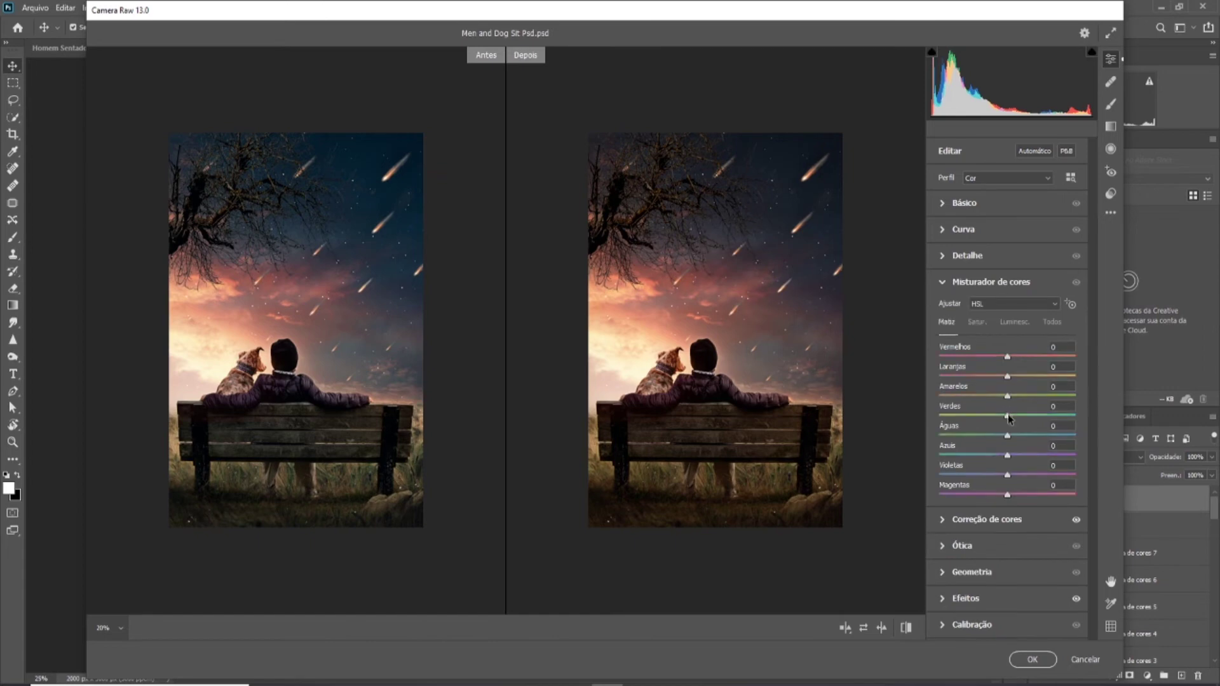
mouse_move(1007, 415)
mouse_down()
mouse_move(997, 416)
mouse_move(1023, 403)
mouse_up()
key(shift+Tab)
click(977, 322)
drag(1007, 396, 991, 402)
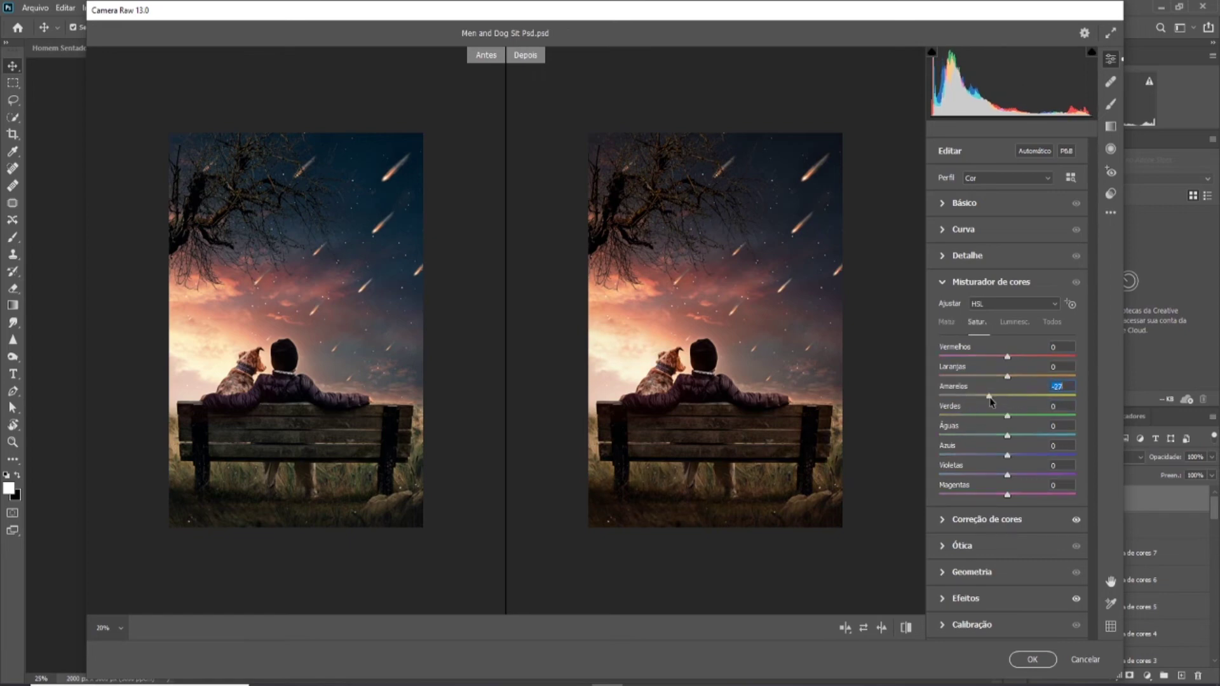
mouse_move(1007, 357)
mouse_down()
mouse_move(988, 360)
mouse_move(988, 380)
mouse_up()
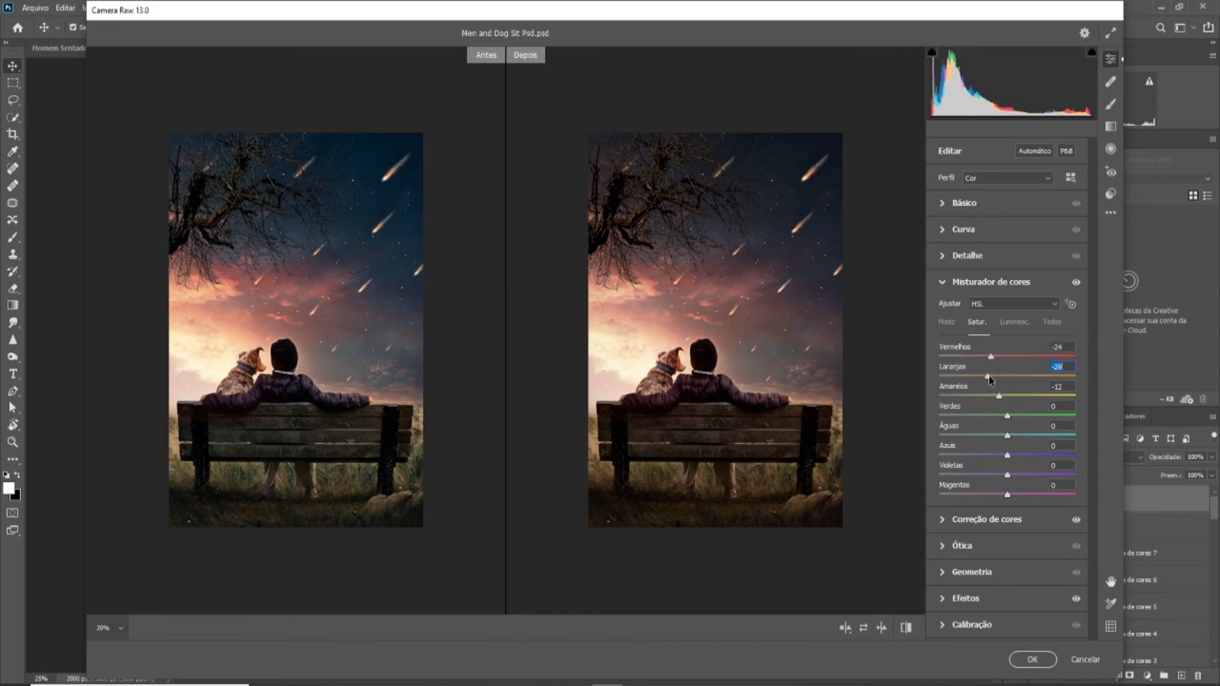
Pull the tone curve's highlights down slightly.
click(944, 230)
mouse_move(1007, 449)
mouse_down()
mouse_move(1005, 489)
mouse_move(1020, 489)
mouse_move(1008, 509)
mouse_up()
double_click(1011, 448)
drag(1011, 451, 1002, 454)
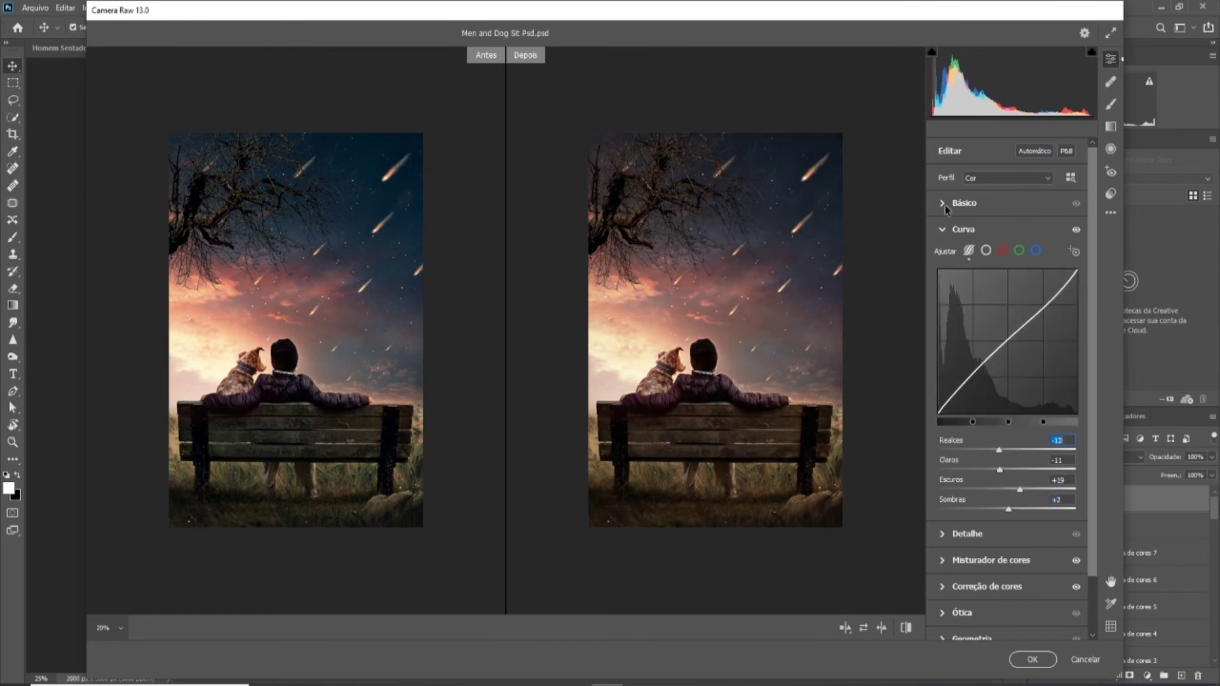
In Basic, warm the white balance slightly, keep exposure at zero, and brighten the whites.
click(964, 202)
drag(1009, 255, 1012, 256)
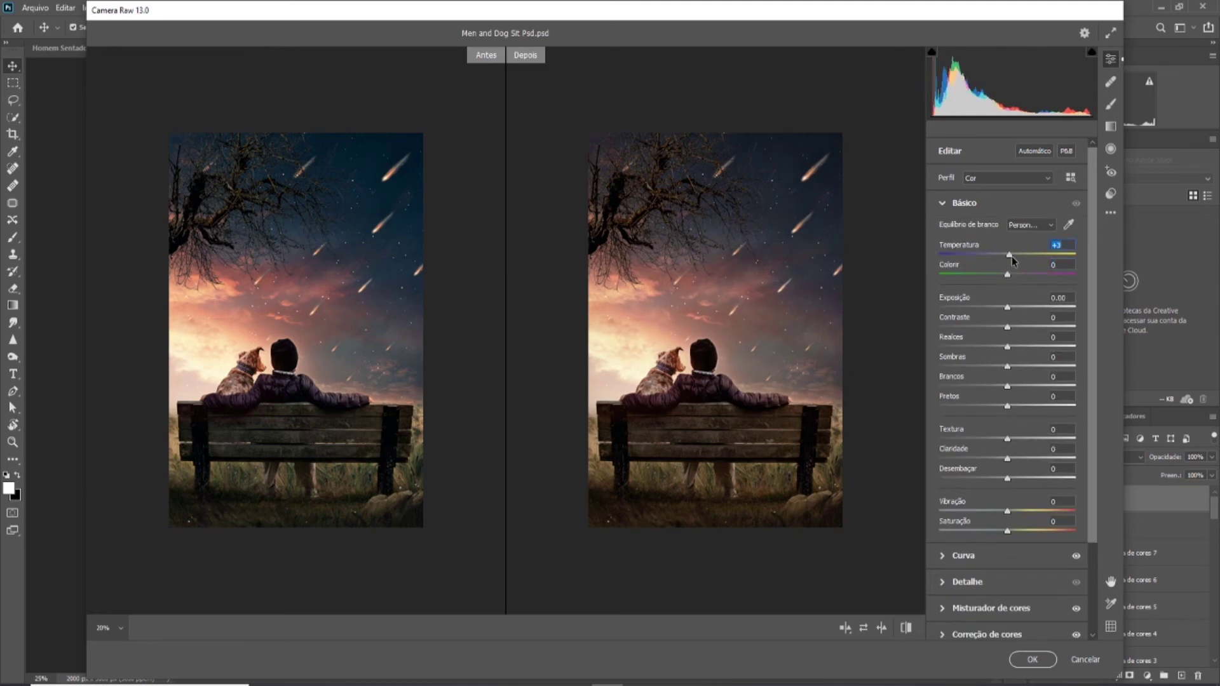
drag(1008, 308, 1010, 387)
double_click(1010, 309)
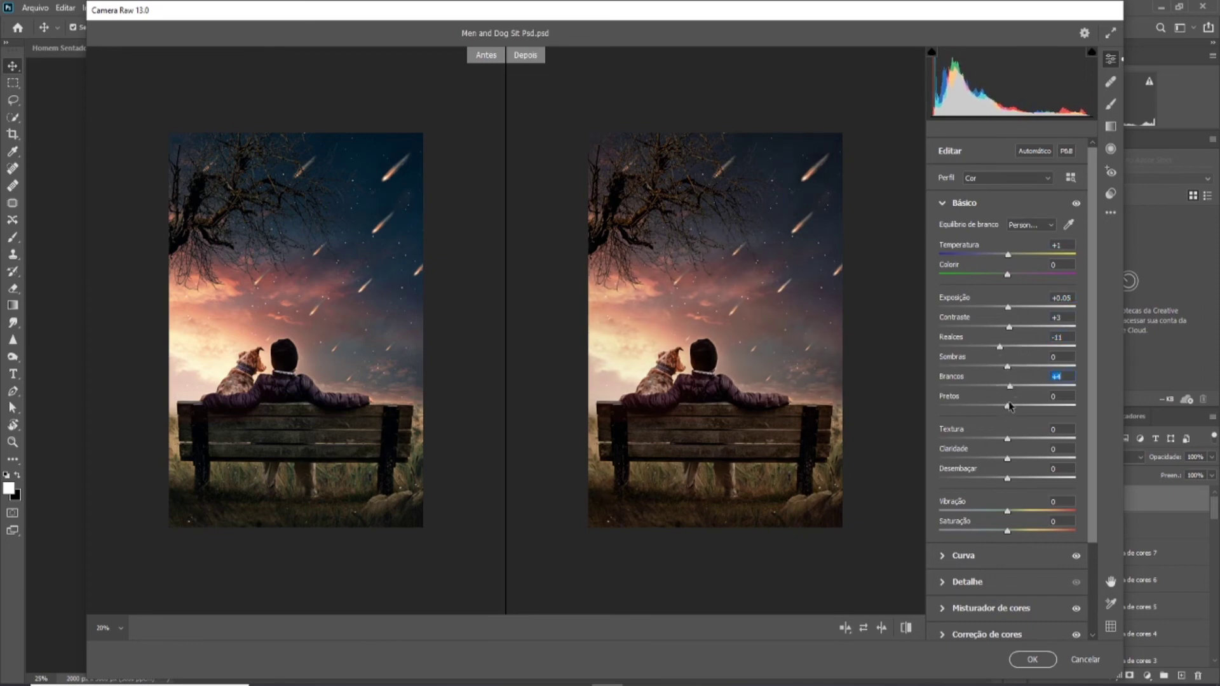
drag(1008, 438, 1012, 441)
Apply the Camera Raw grade to Raw 01, compare it on and off, and fade the top layer out completely.
click(1032, 660)
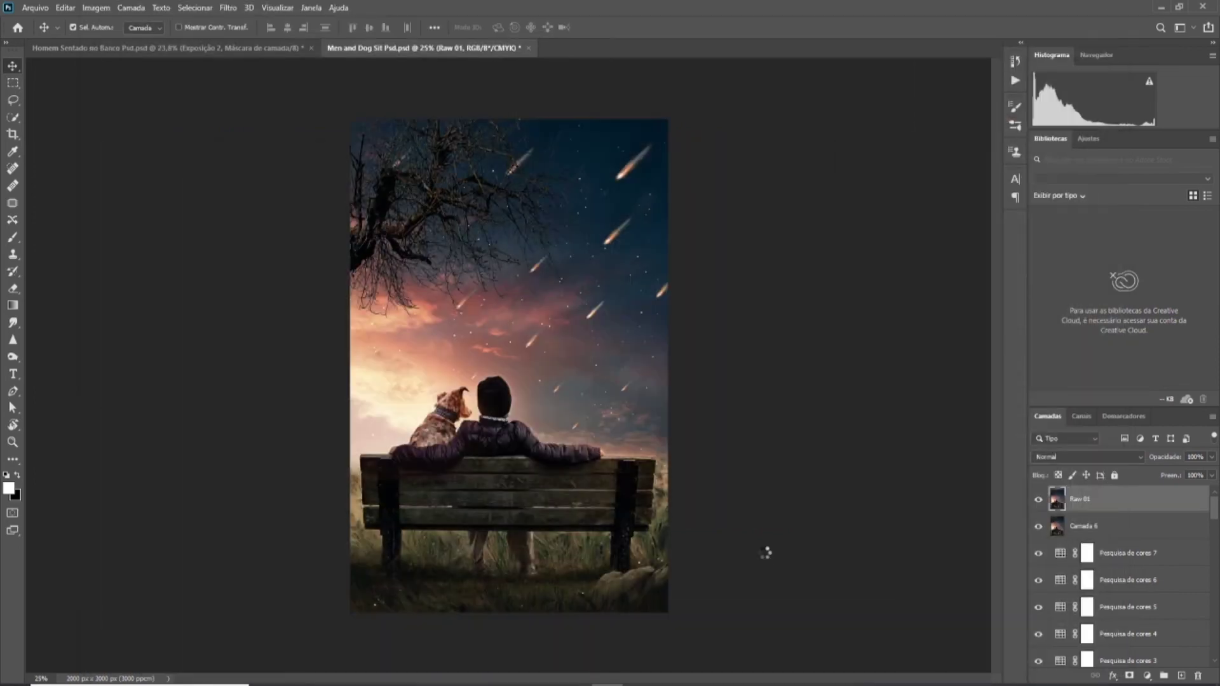
click(1040, 502)
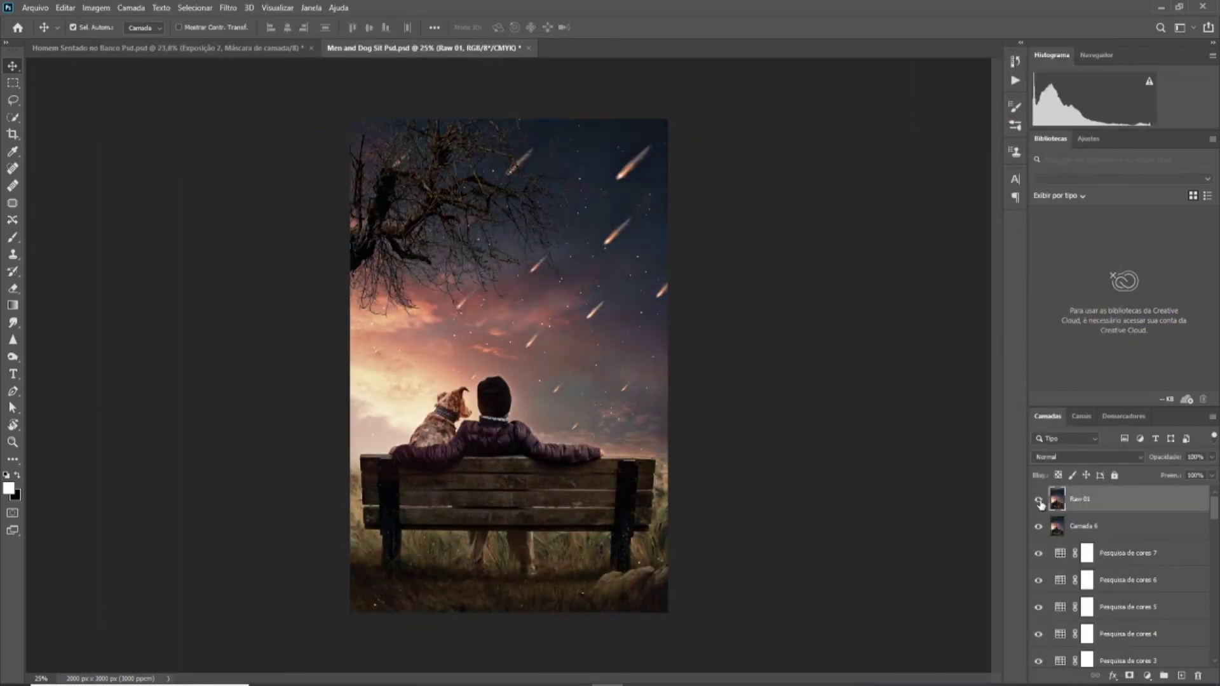
click(1040, 502)
click(1039, 503)
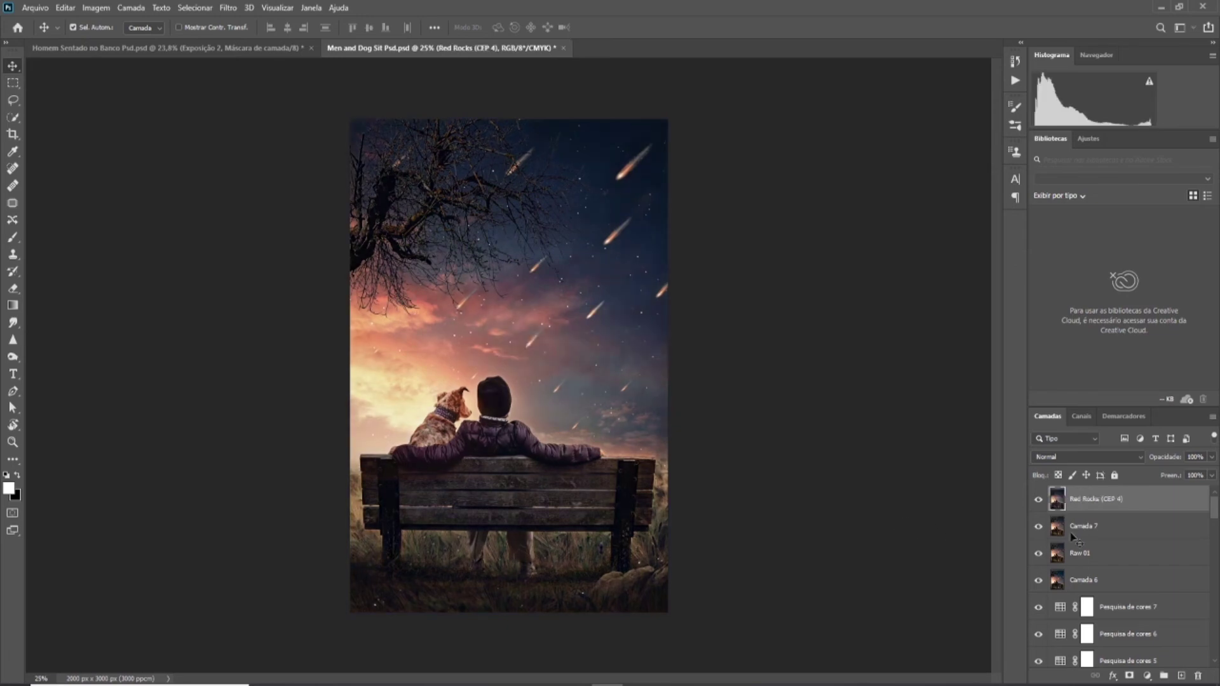
mouse_move(1178, 460)
mouse_down()
mouse_move(847, 475)
mouse_move(1065, 483)
mouse_up()
Compare the image with the Red Rocks (CEP 4) layer hidden and shown, then lower its opacity.
click(1038, 499)
click(1038, 499)
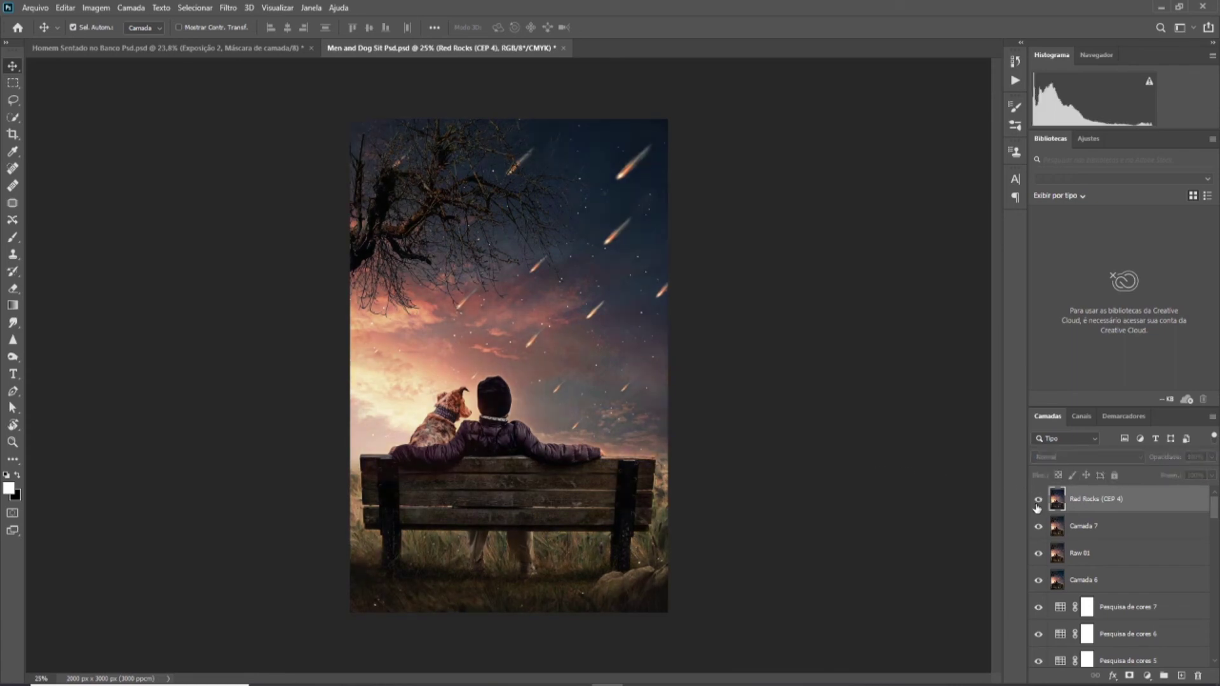
click(1037, 502)
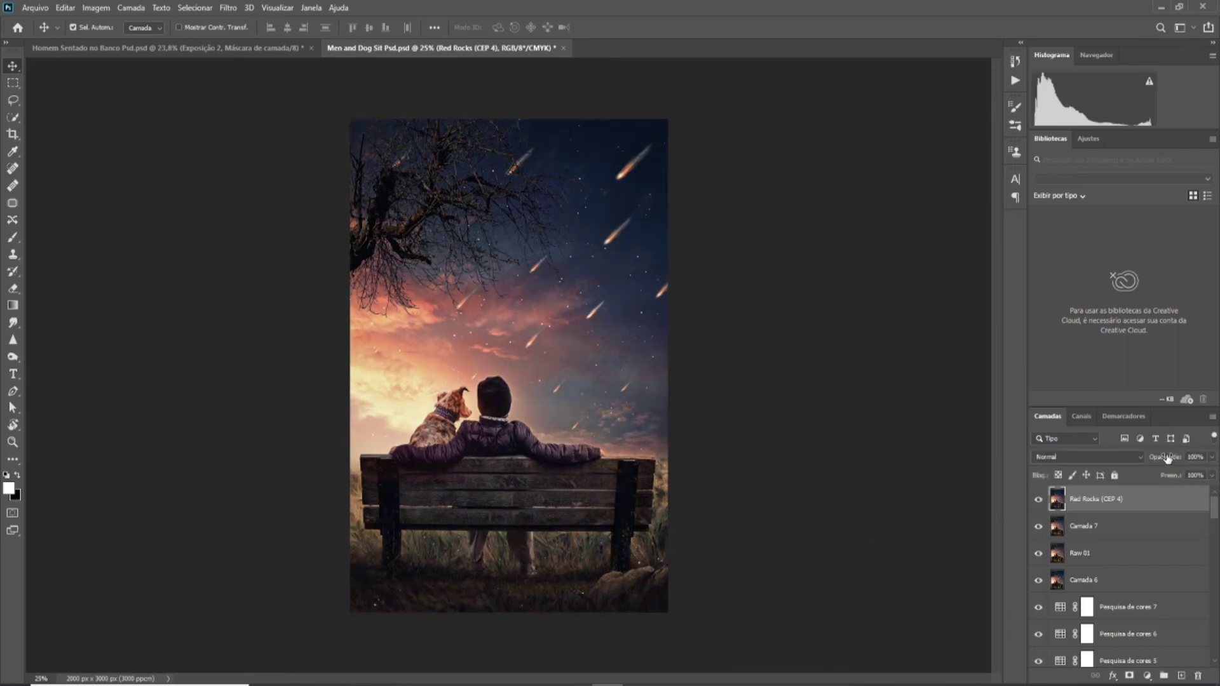
mouse_move(1168, 458)
mouse_down()
mouse_move(811, 463)
mouse_move(892, 463)
mouse_up()
Stamp visible layers, check the Actions list, and fade the Pro Green and Teal group to about 7%.
key(ctrl+shift+alt+e)
key(ctrl+plus)
click(1015, 80)
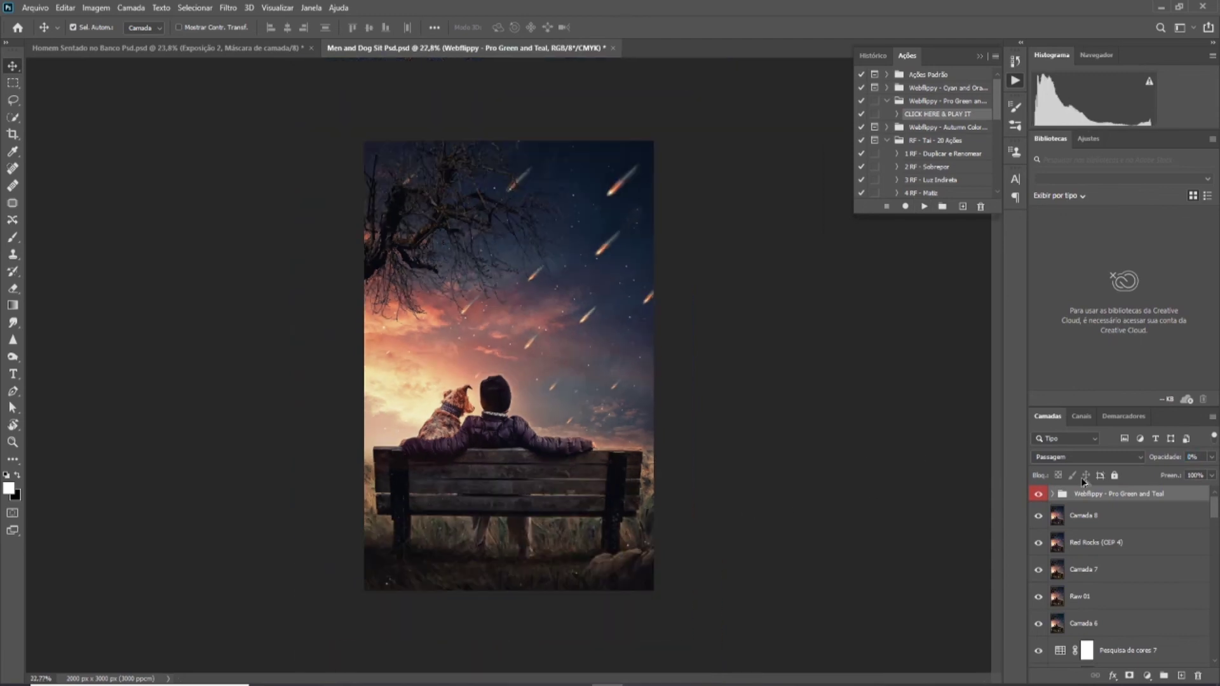
drag(1170, 459, 990, 456)
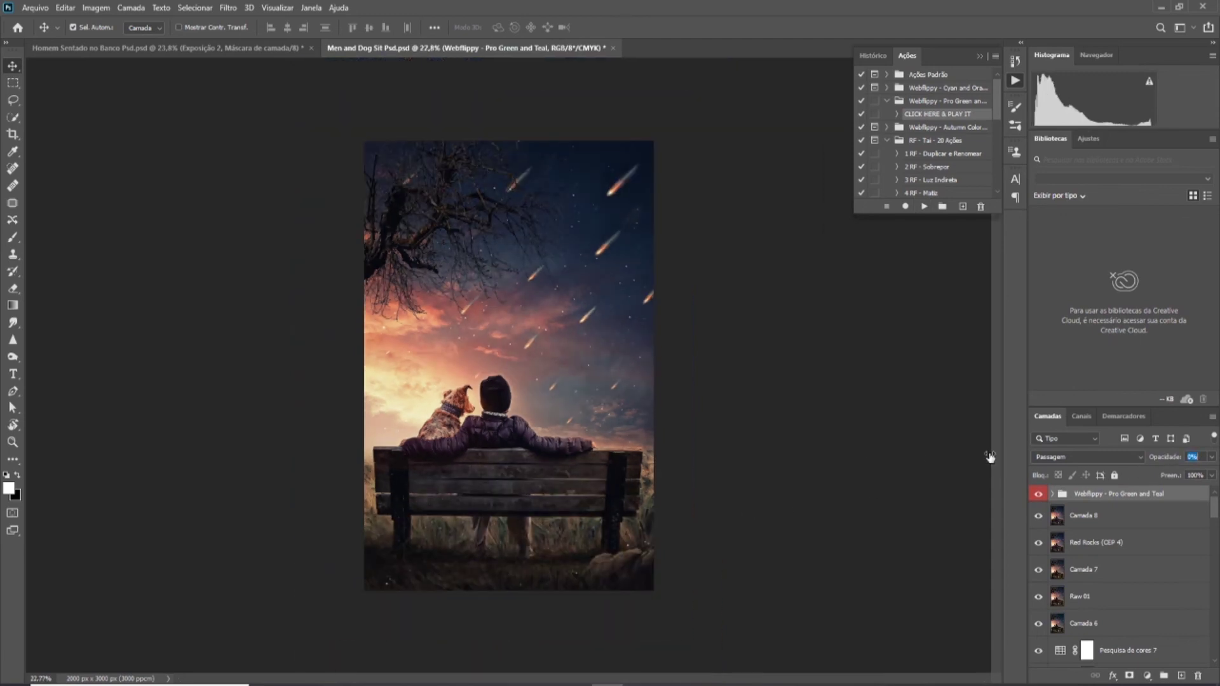
click(979, 56)
Add Curves 5 gently lifting the upper tones, then stamp all visible layers into Camada 9.
click(1147, 676)
click(1166, 512)
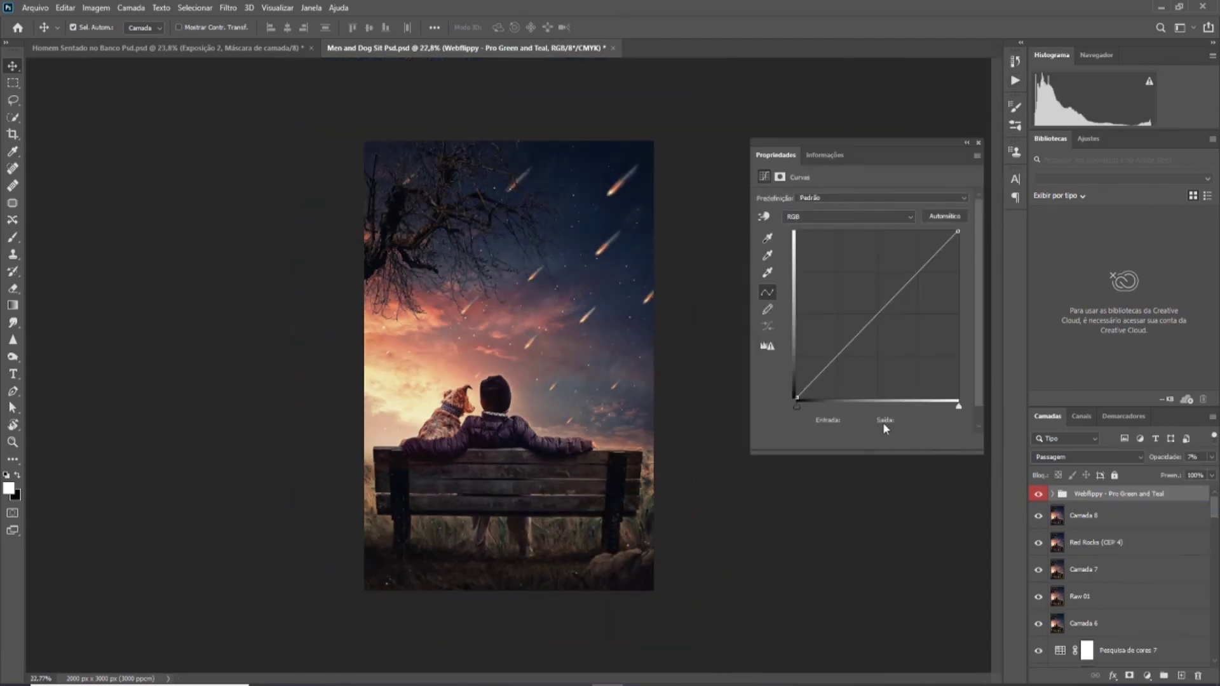
drag(913, 276, 913, 274)
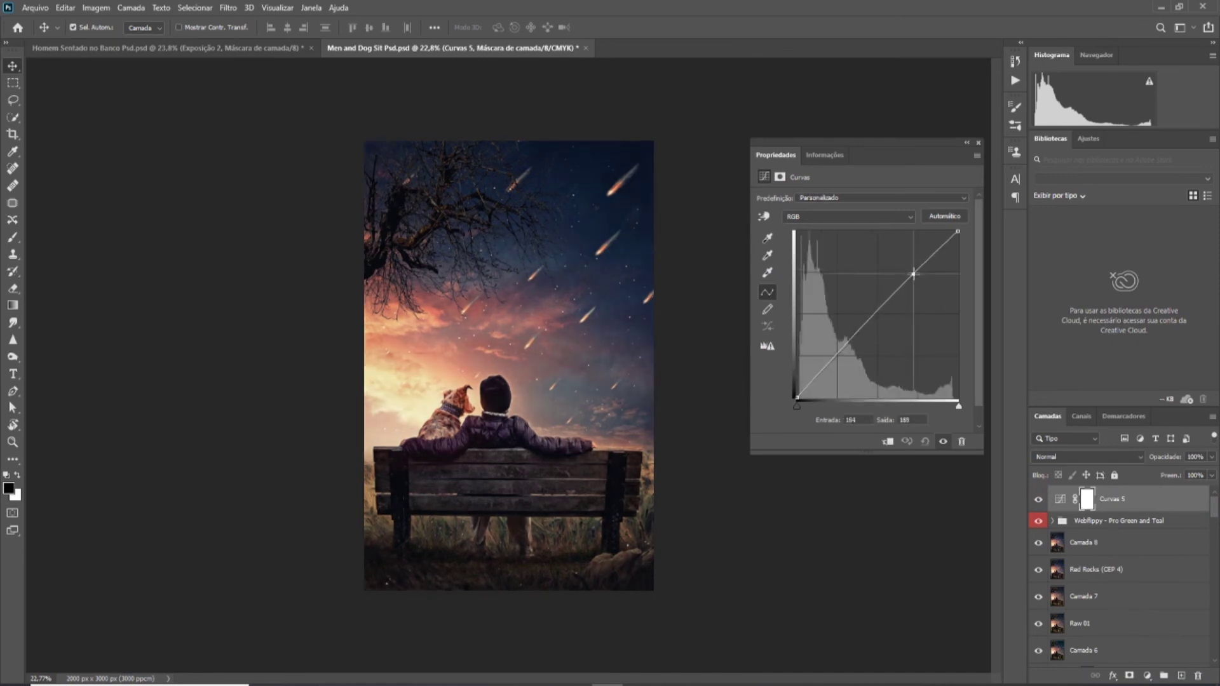
drag(832, 362, 831, 358)
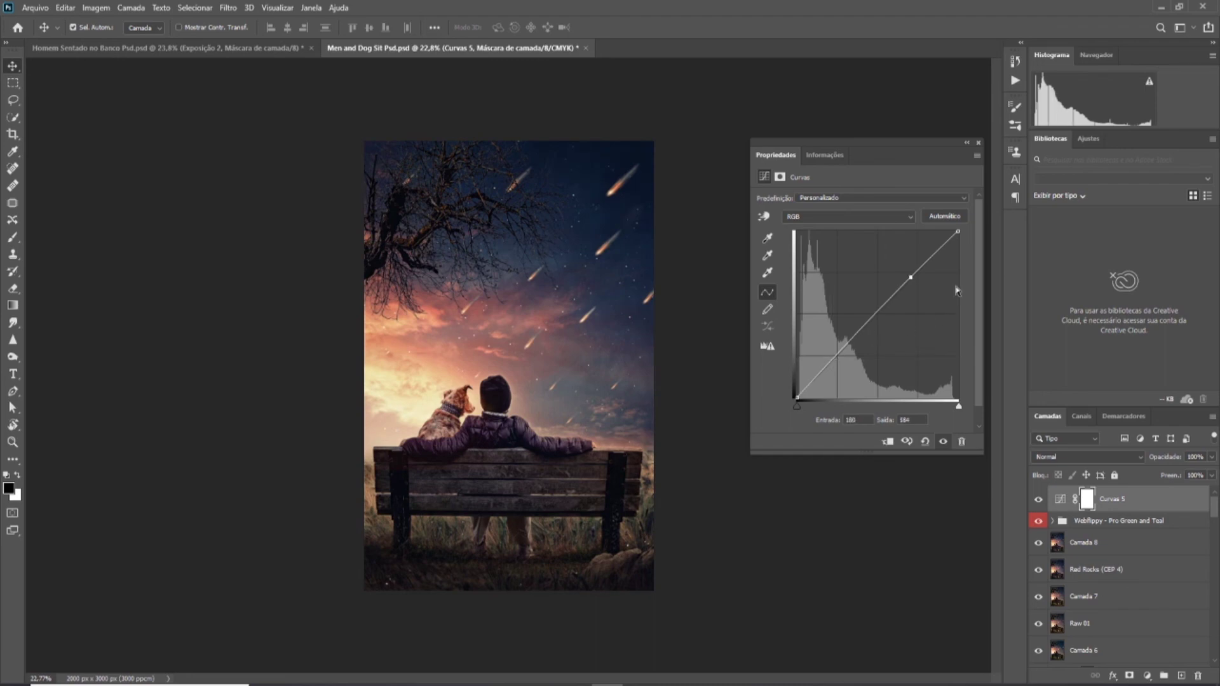
click(943, 441)
click(979, 142)
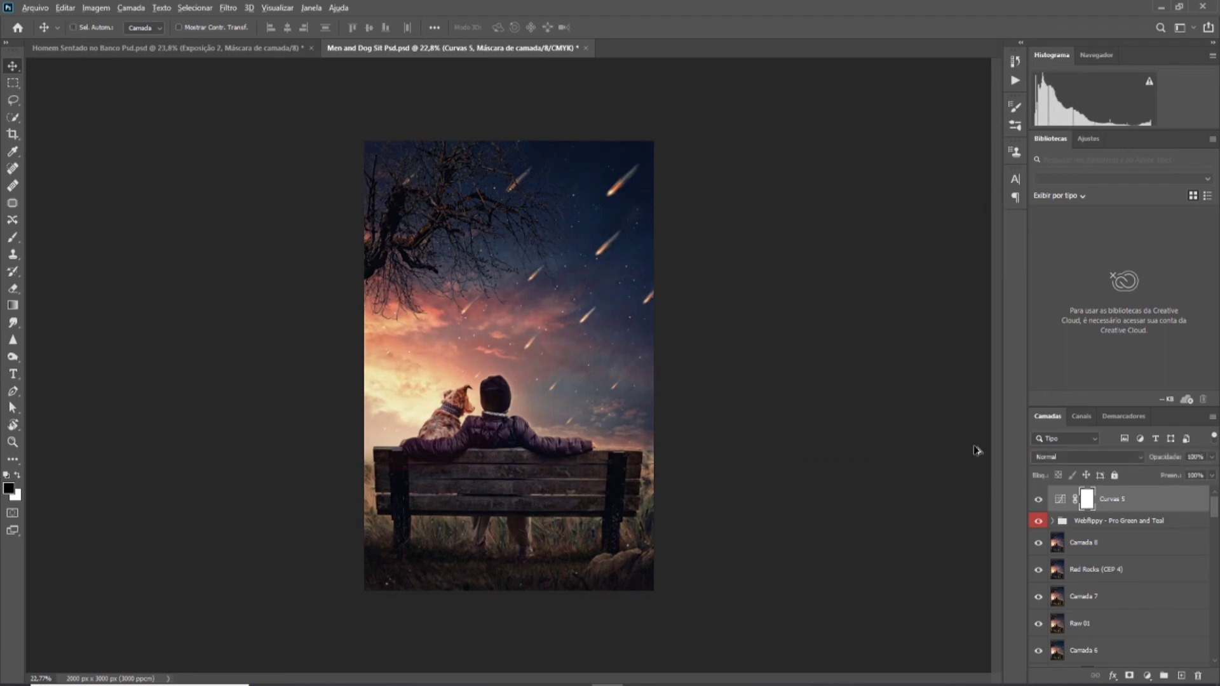
key(ctrl+shift+alt+e)
Run the '16 RF - Nitidez em Layer' action and confirm Unsharp Mask at intensity 8.
click(1015, 80)
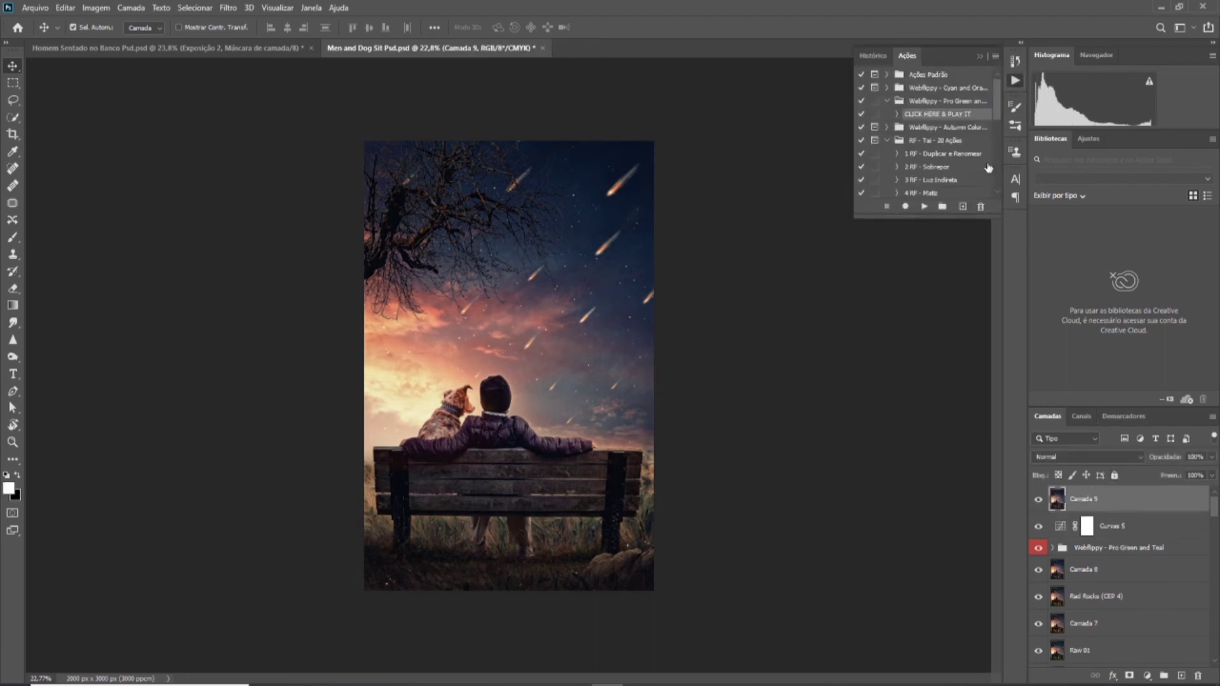
click(946, 139)
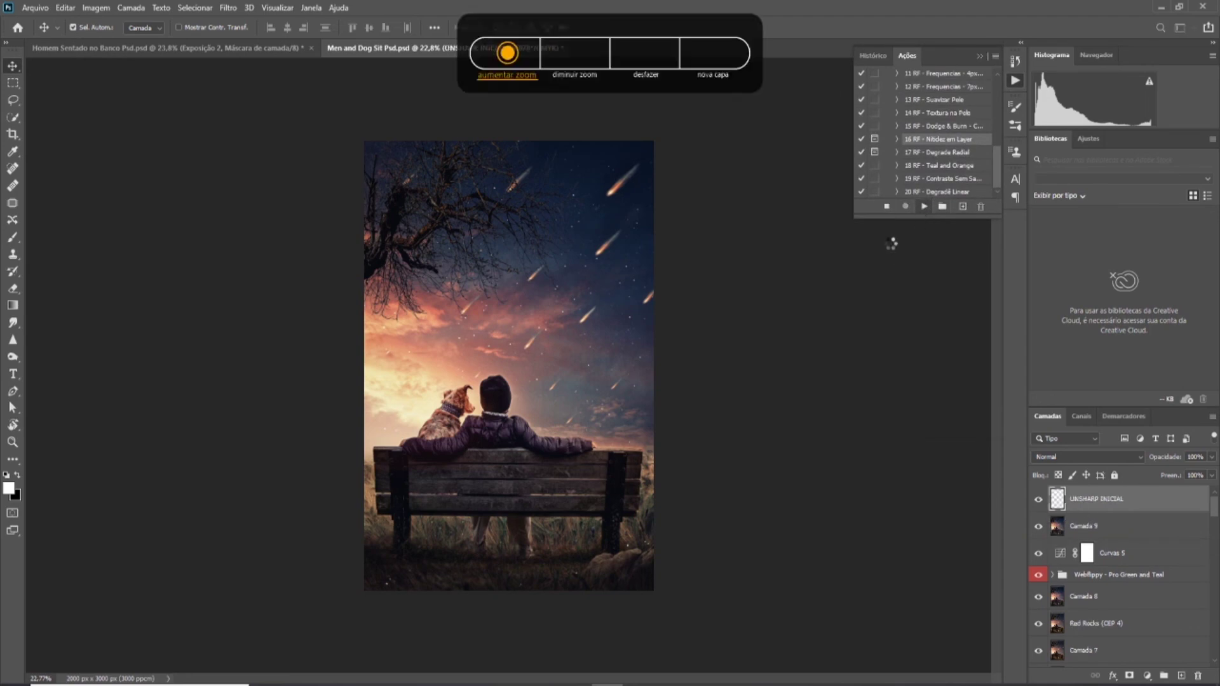
text(8)
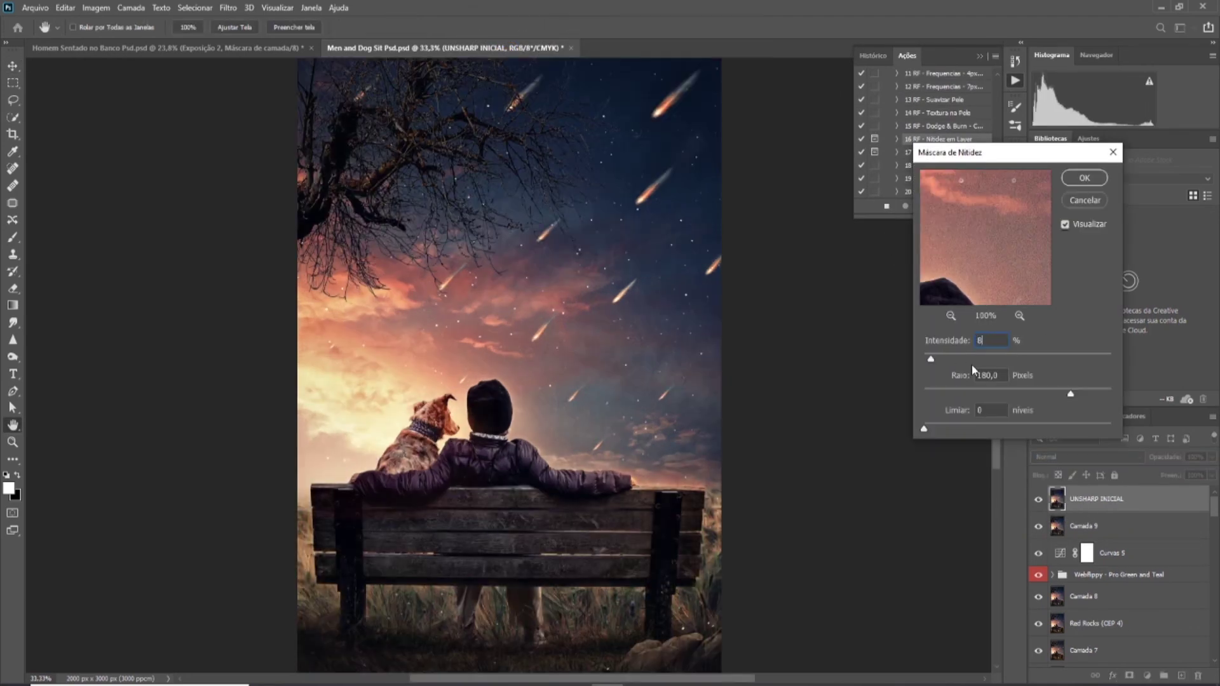
click(1065, 224)
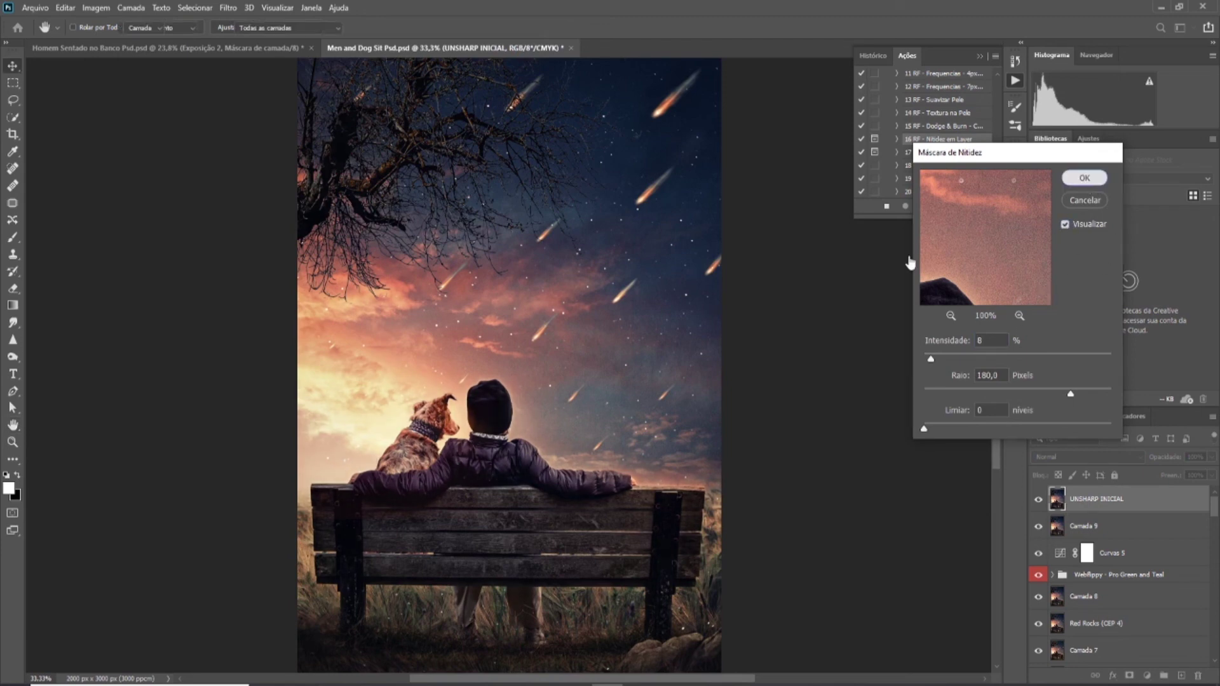
click(1083, 178)
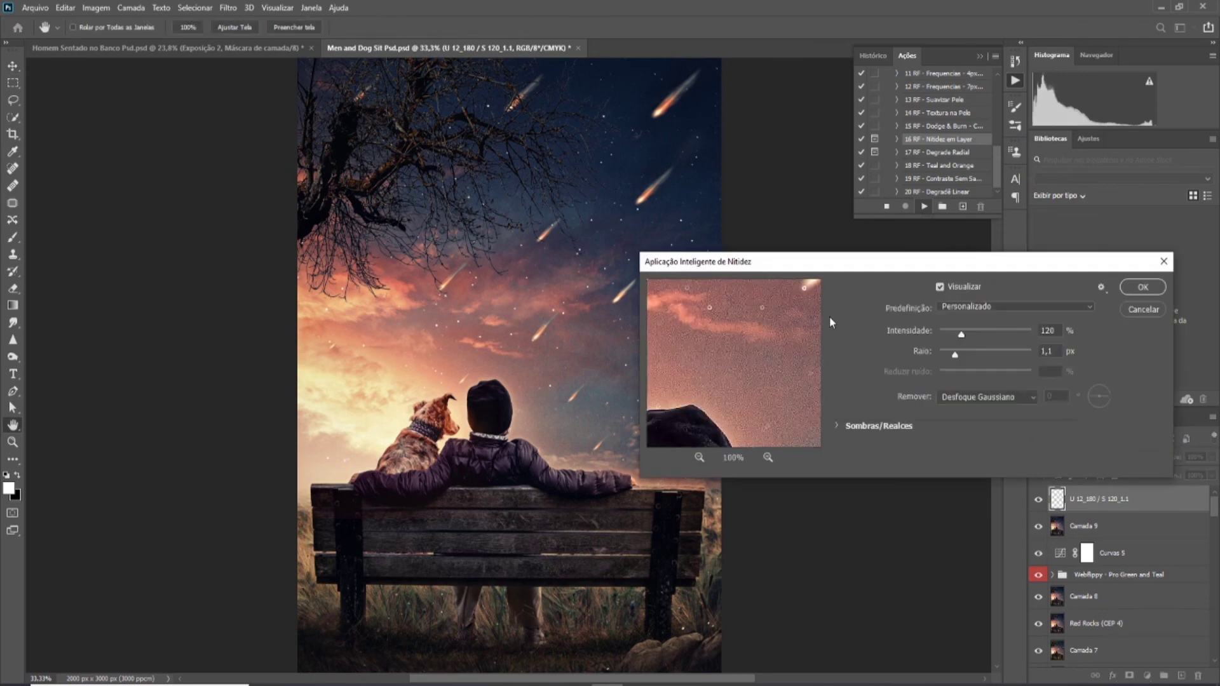
Lower the Smart Sharpen intensity and apply it to finish the sharpened layer.
text(0)
double_click(1056, 329)
double_click(1047, 330)
text(25)
key(BackSpace)
key(BackSpace)
text(3)
click(1141, 294)
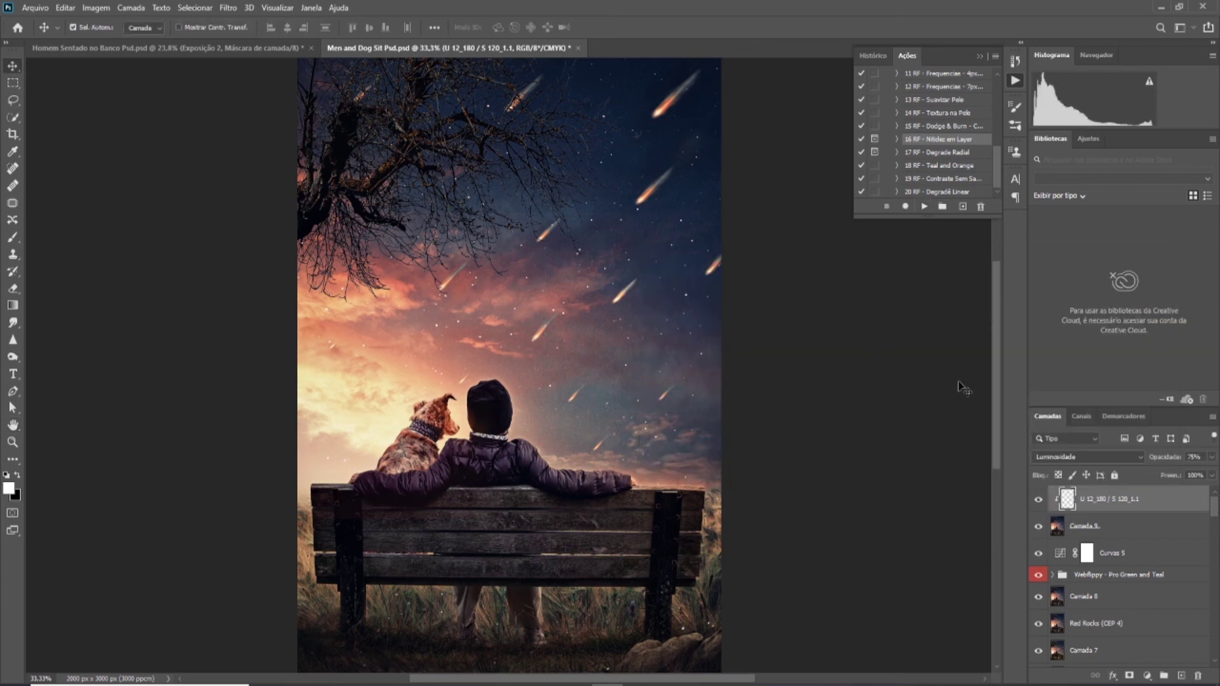
Stamp all visible layers into a new top layer, Camada 10, and clear the layer selection.
key(ctrl+shift+alt+e)
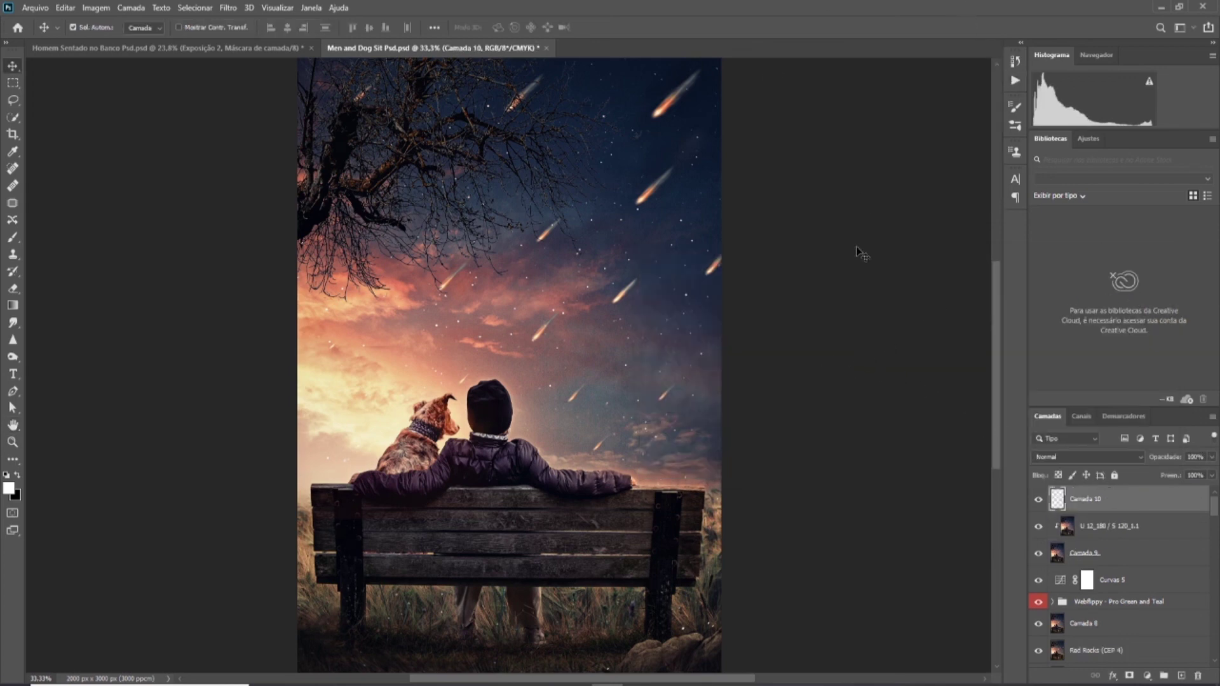
scroll(859, 251, down, 2)
scroll(859, 251, up, 2)
scroll(859, 251, up, 1)
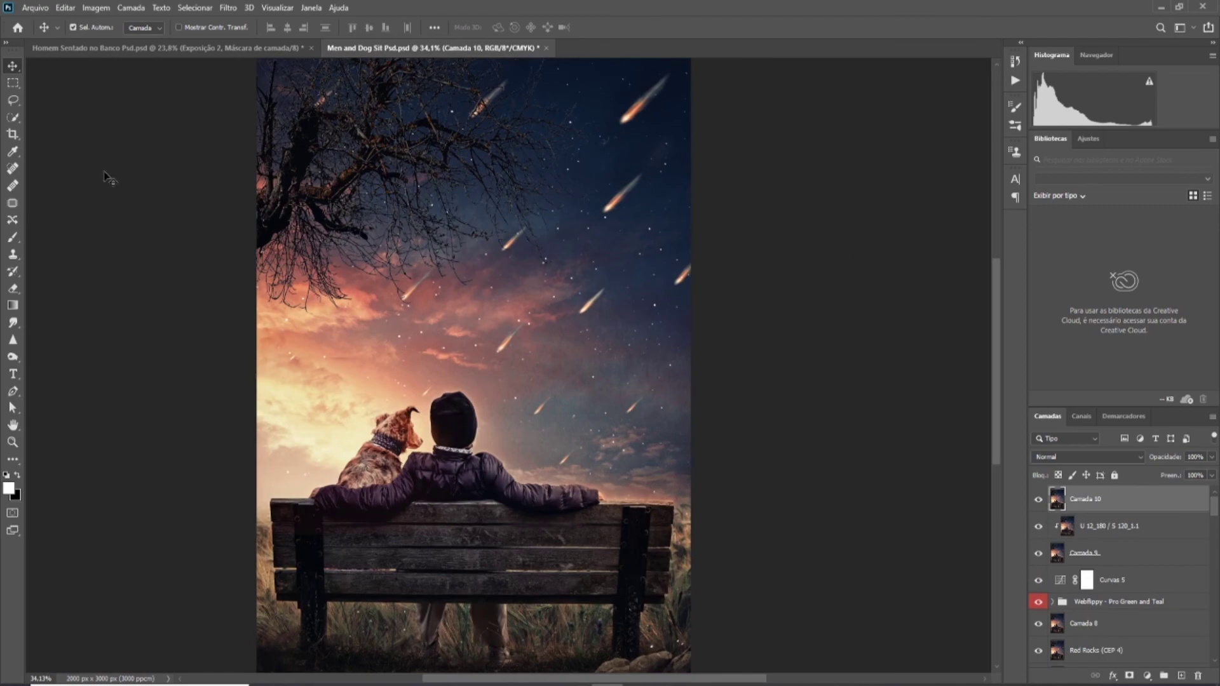
scroll(158, 314, left, 2)
click(110, 224)
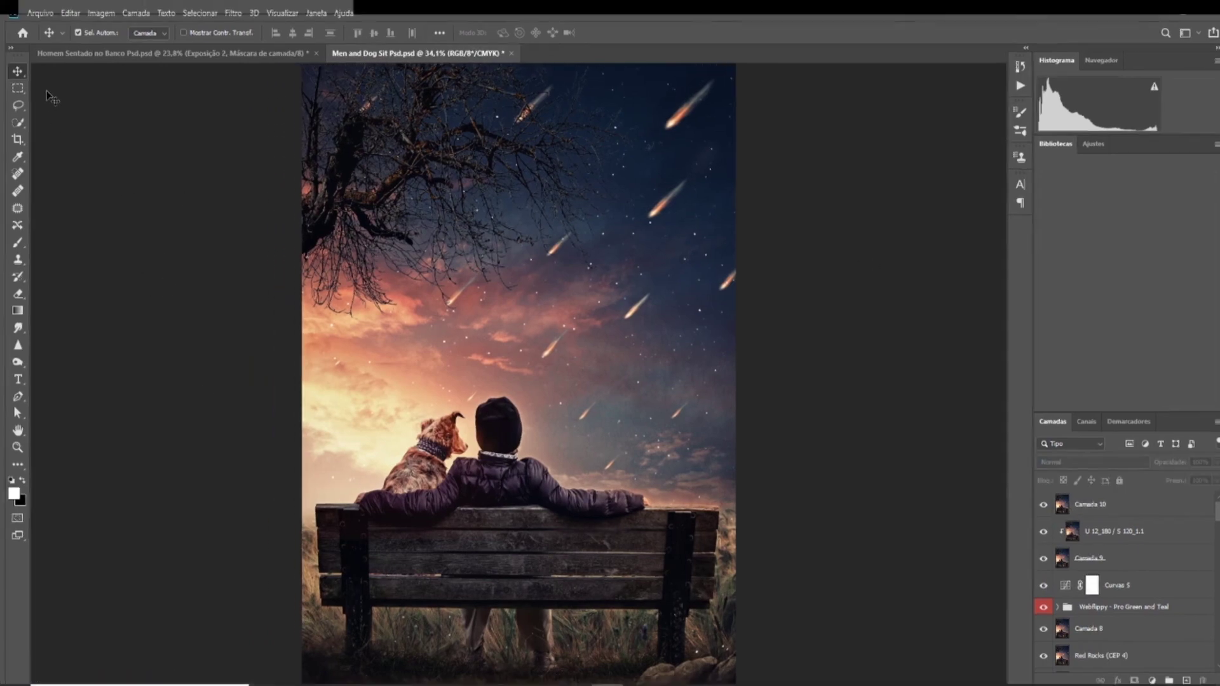